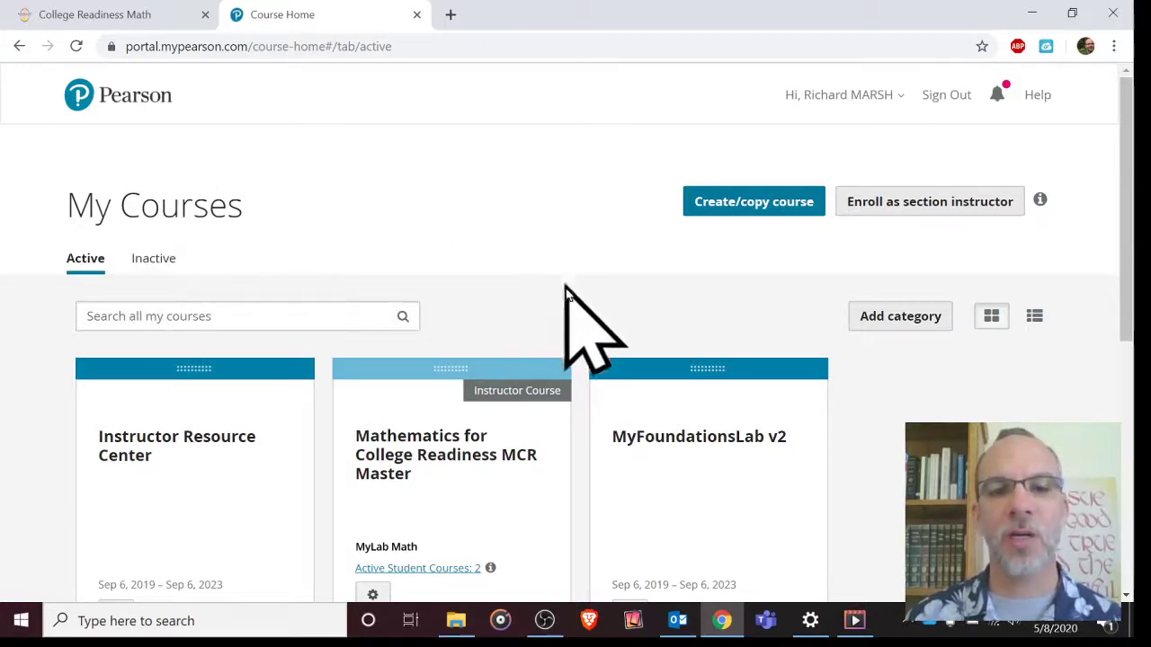
Open the Mathematics for College Readiness student course under the Mathematics for College Readiness MCR Master instructor course
scroll(566, 332, down, 2)
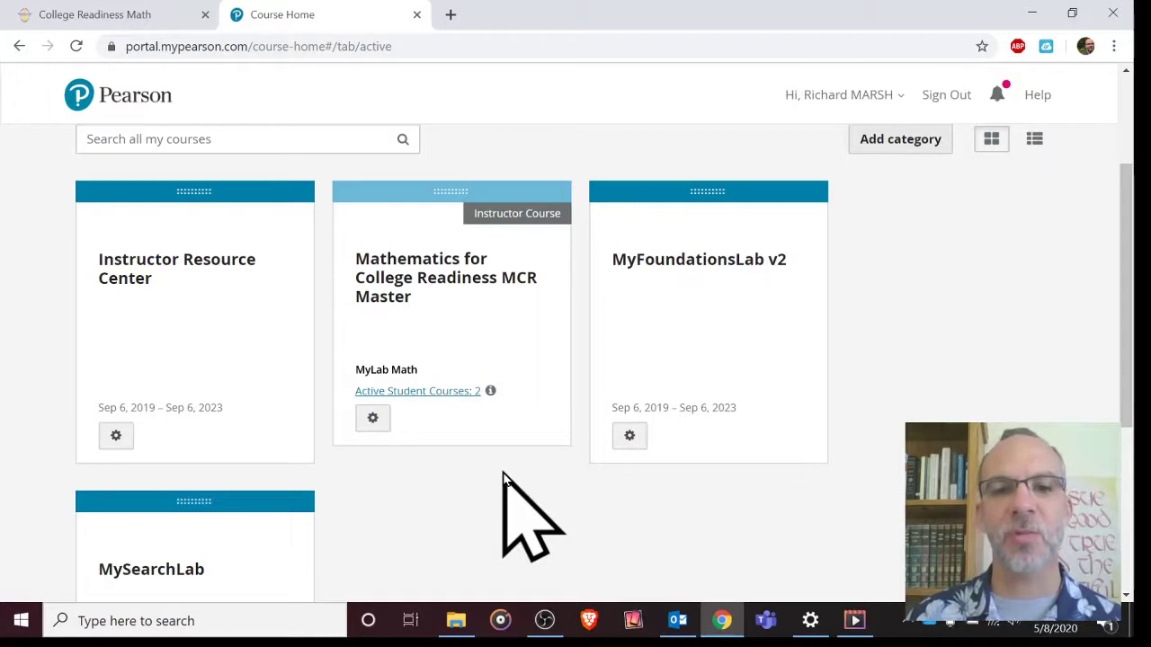
click(432, 399)
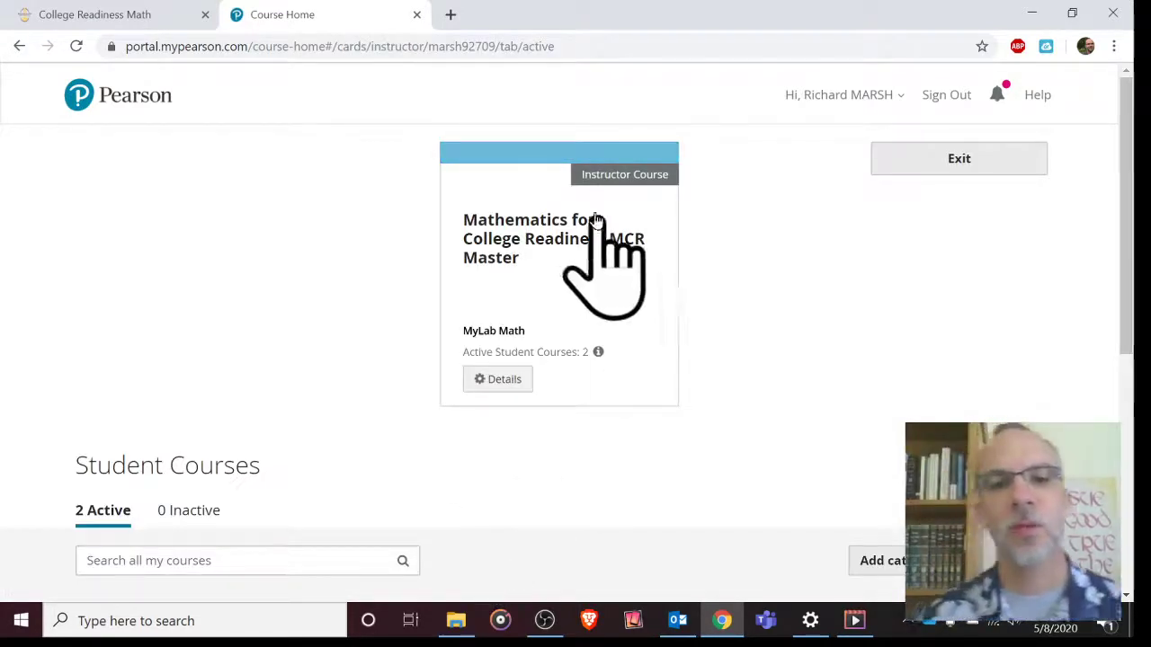
scroll(665, 404, down, 5)
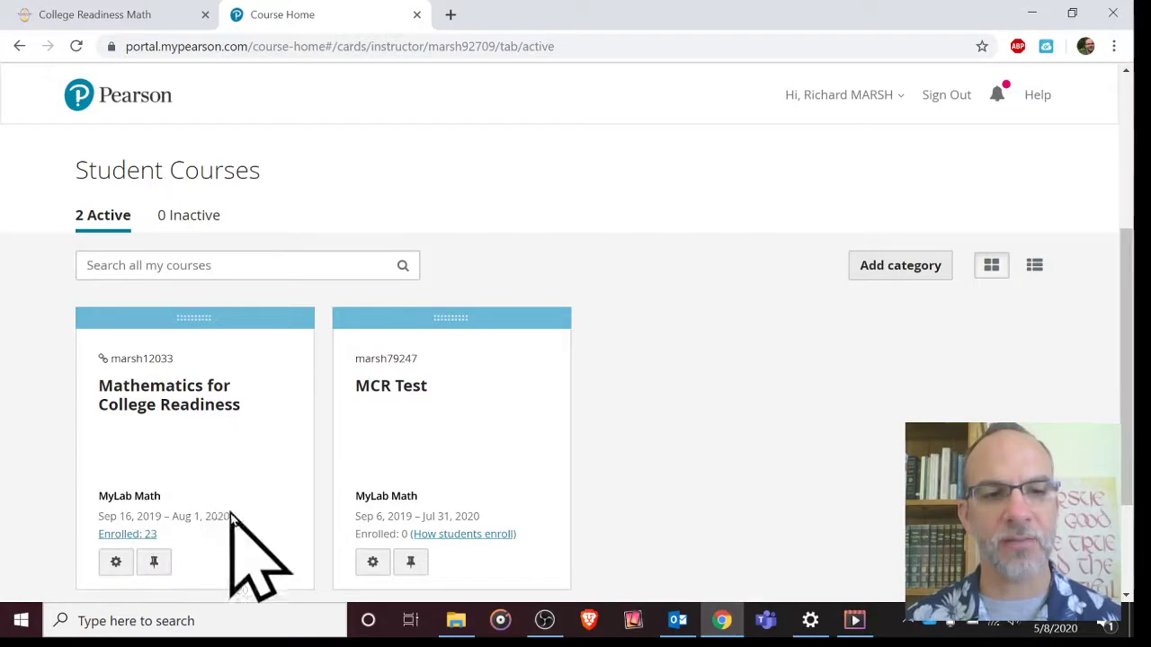
click(195, 396)
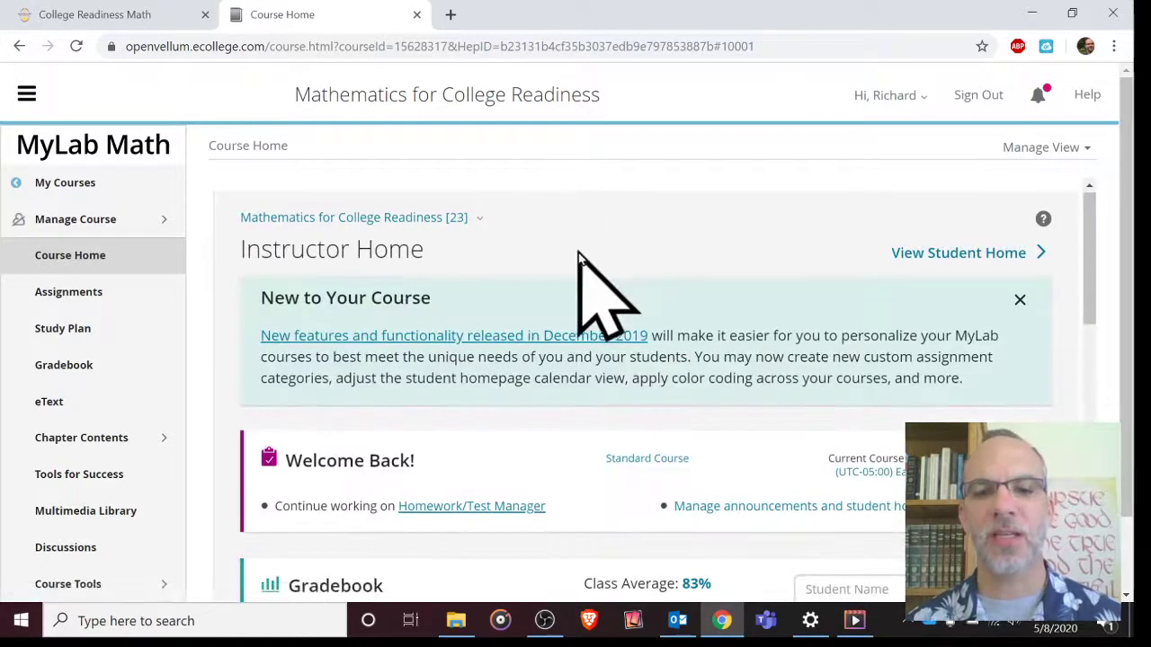
Examine the gradebook and assignment sections of the course's instructor home page
scroll(565, 288, down, 3)
scroll(521, 342, down, 2)
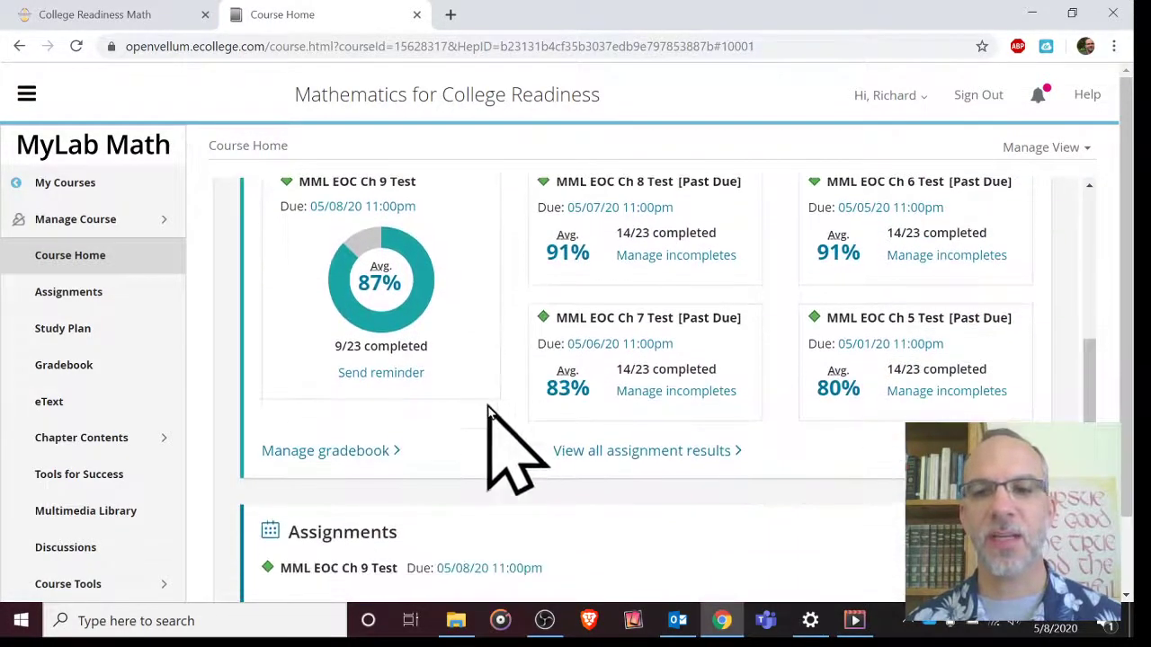
scroll(592, 477, down, 3)
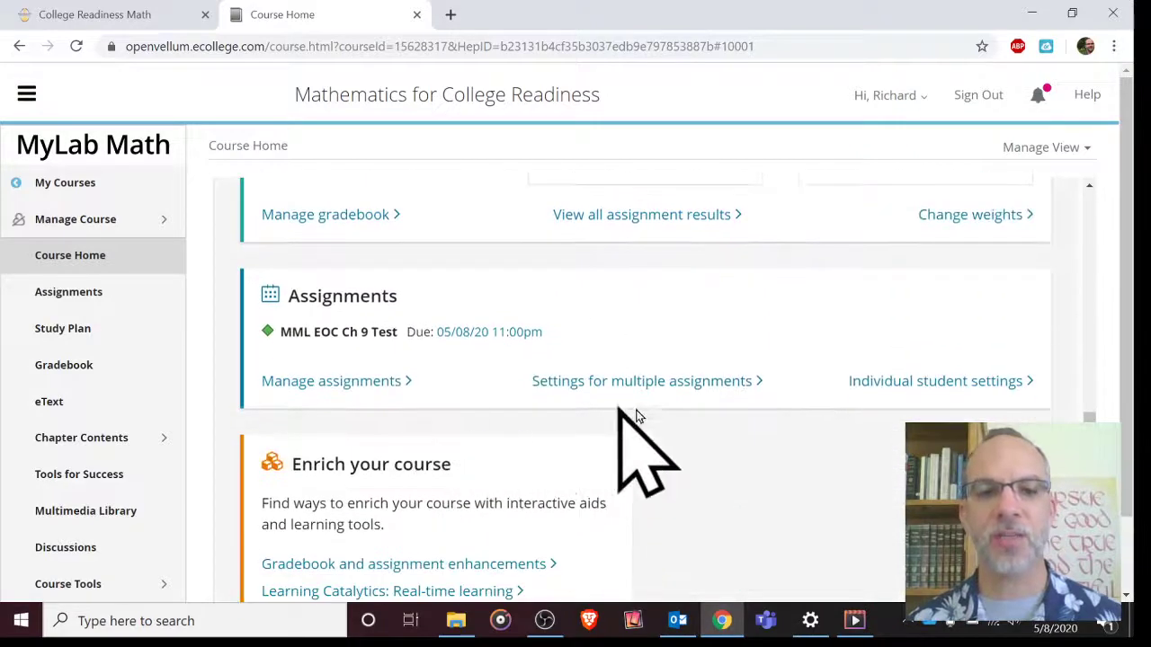
scroll(657, 418, down, 2)
scroll(693, 414, up, 2)
scroll(692, 413, up, 3)
scroll(107, 411, down, 1)
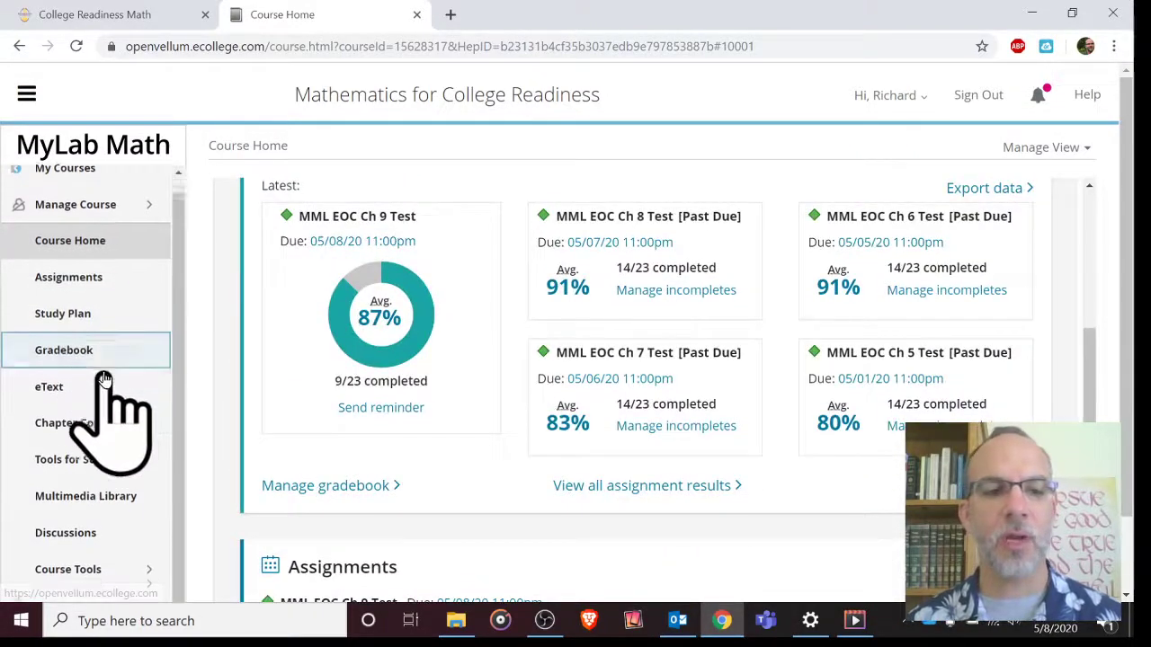
Open the Assignment Manager from the course tools and look through the homework list
click(104, 562)
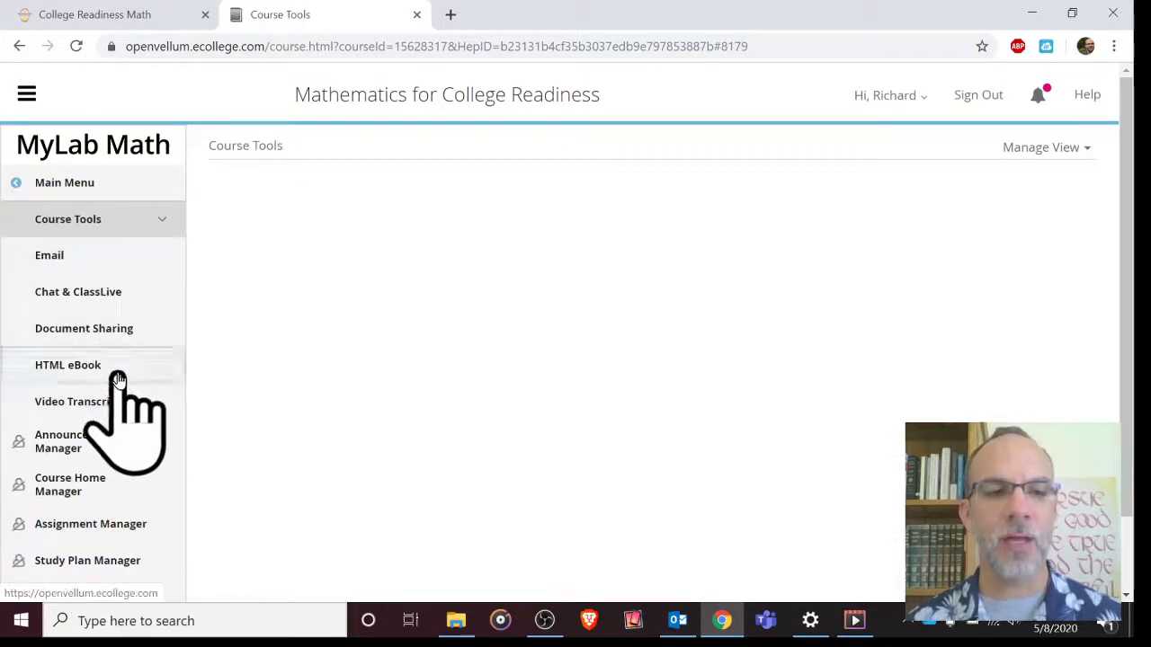
click(103, 532)
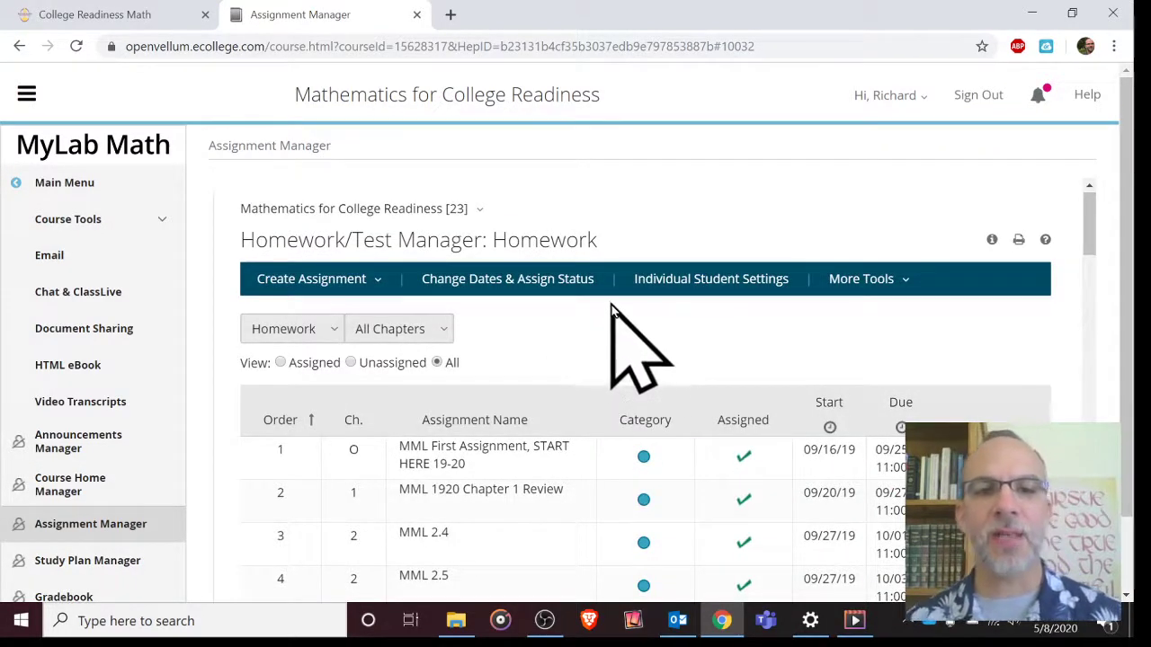
scroll(615, 318, down, 20)
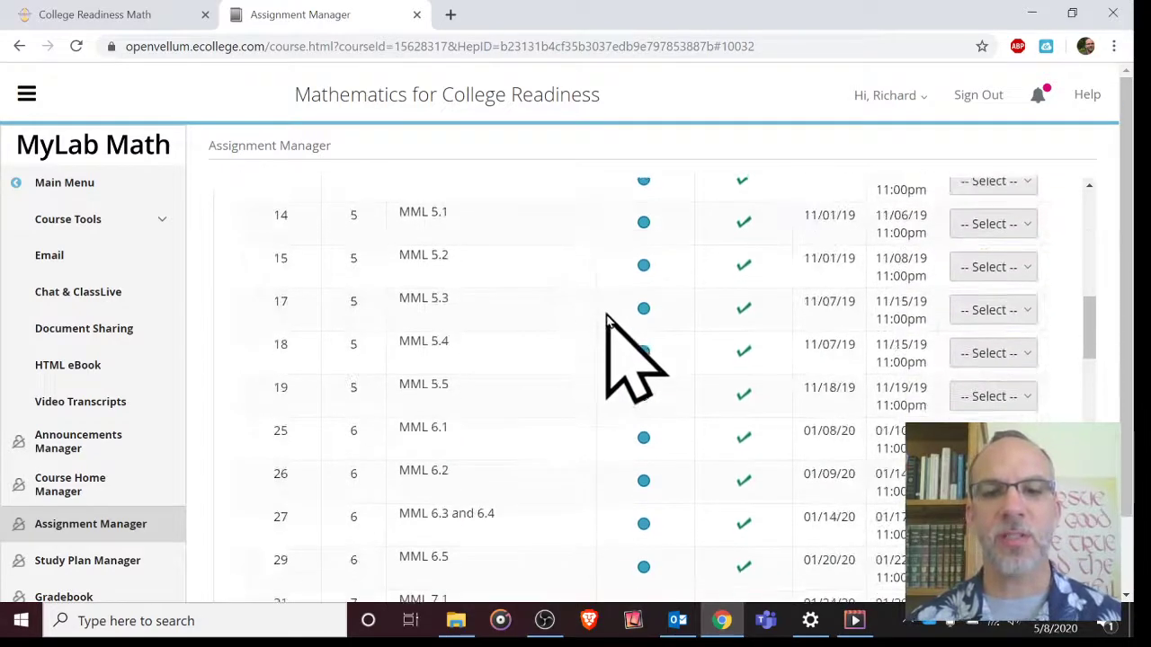
scroll(596, 317, up, 20)
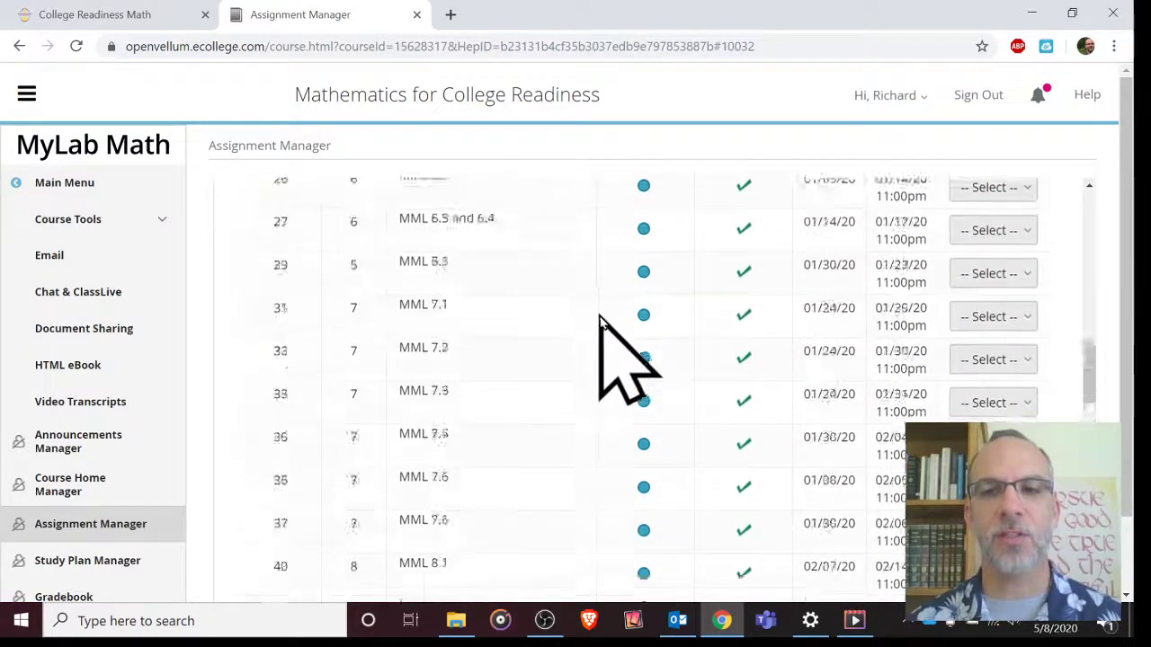
scroll(596, 316, up, 4)
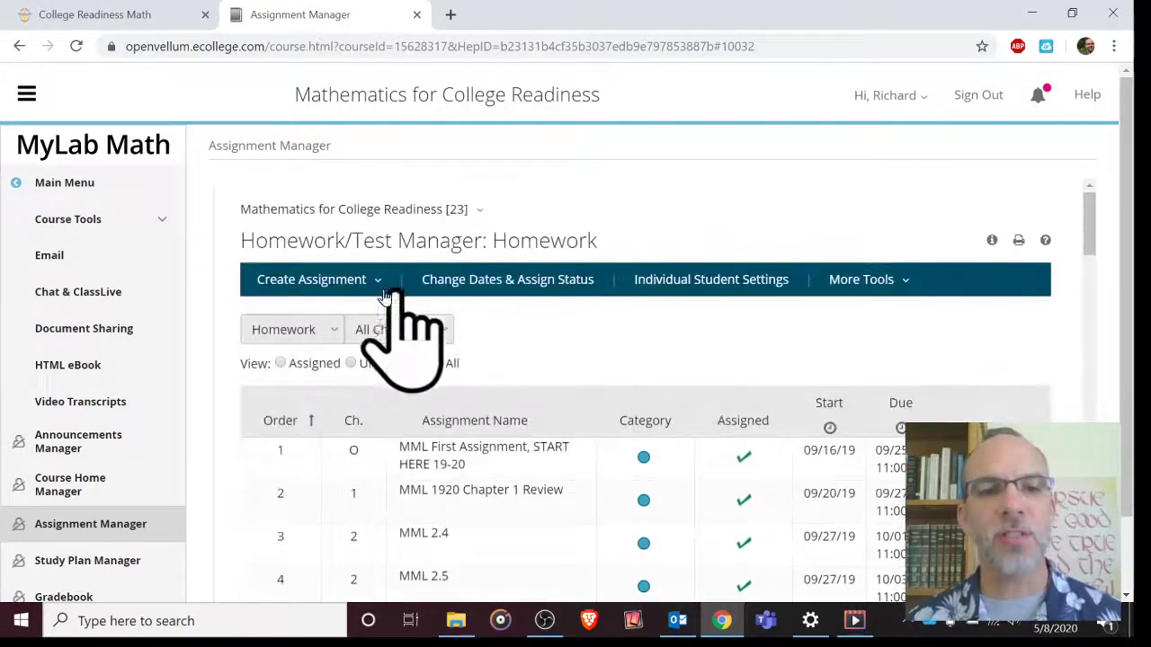
Create a homework assignment named "MVA MATH DEPT TEST do not work" and proceed to selecting media and questions
click(302, 282)
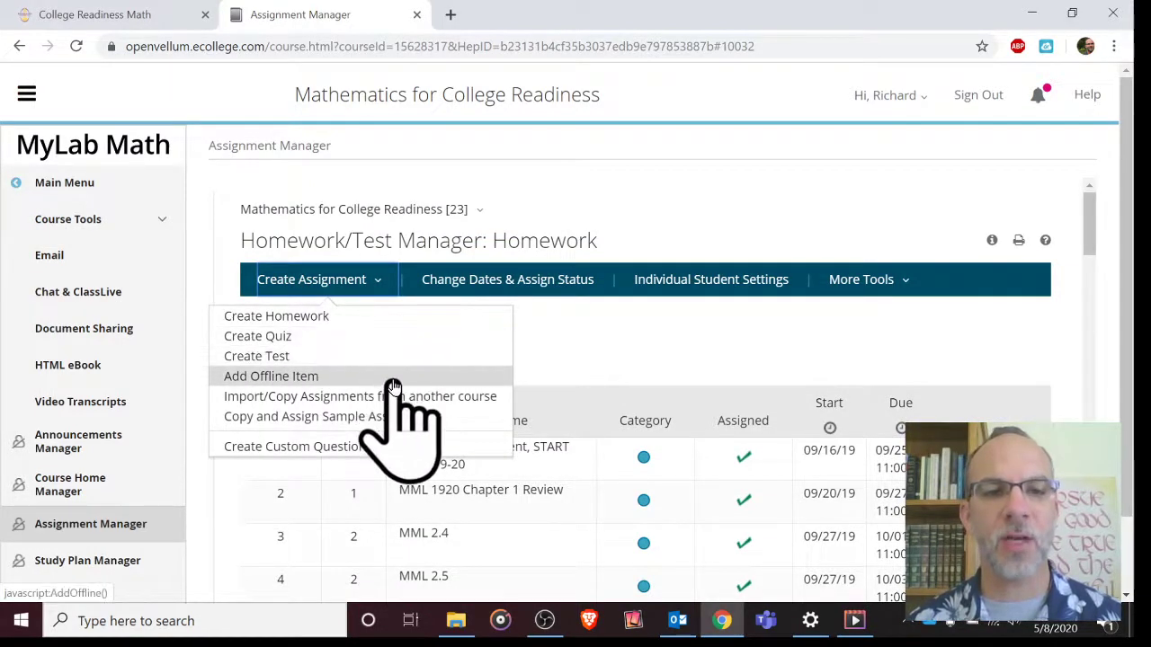
click(374, 322)
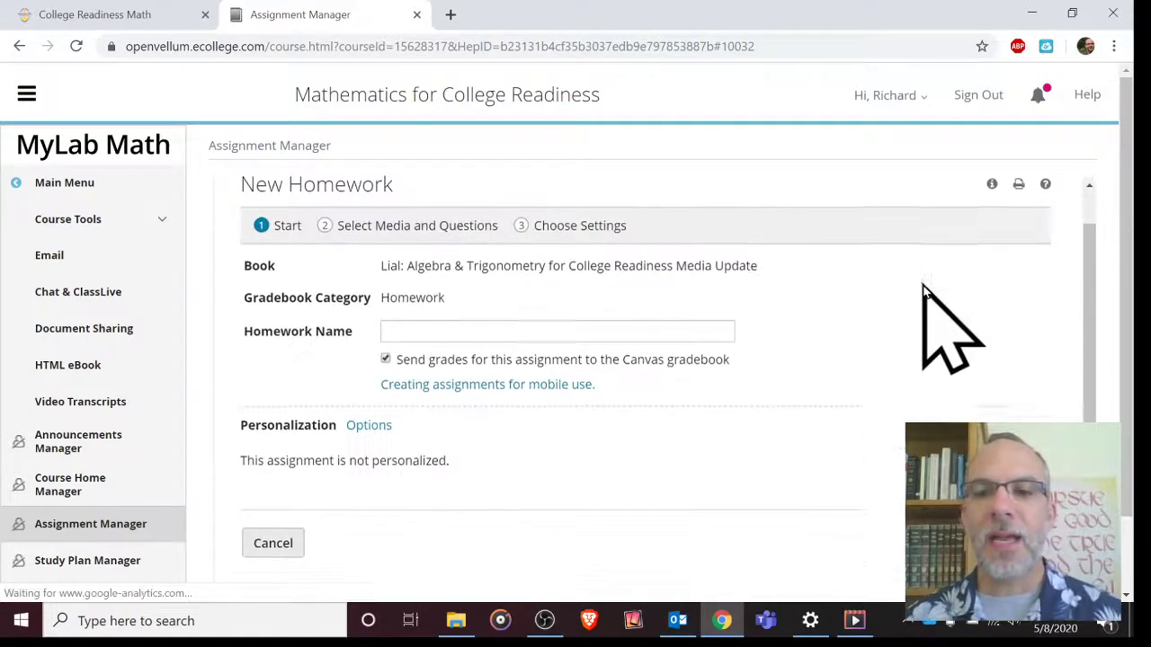
click(456, 342)
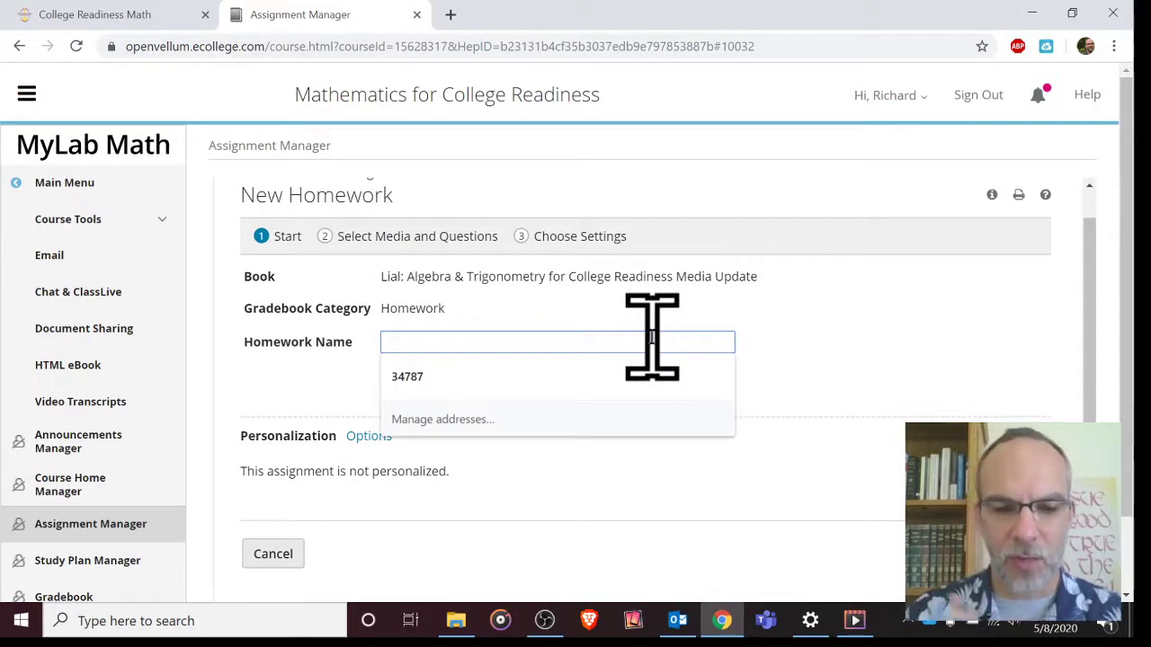
text(MVA MATH DEPT TEST do not work)
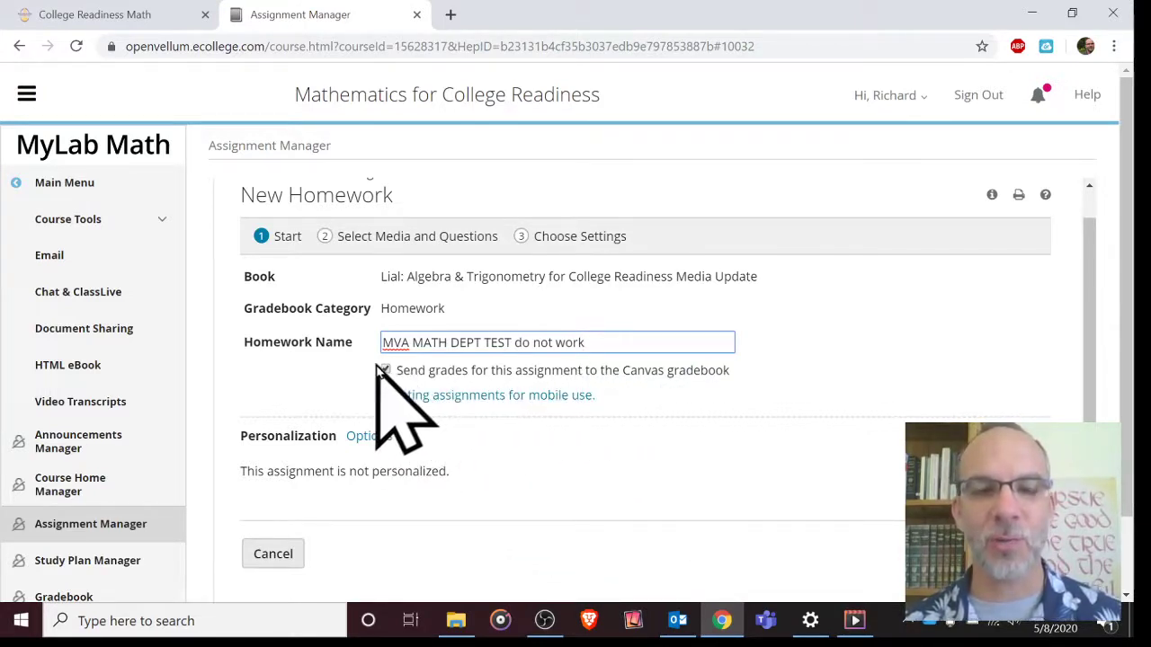
click(1012, 554)
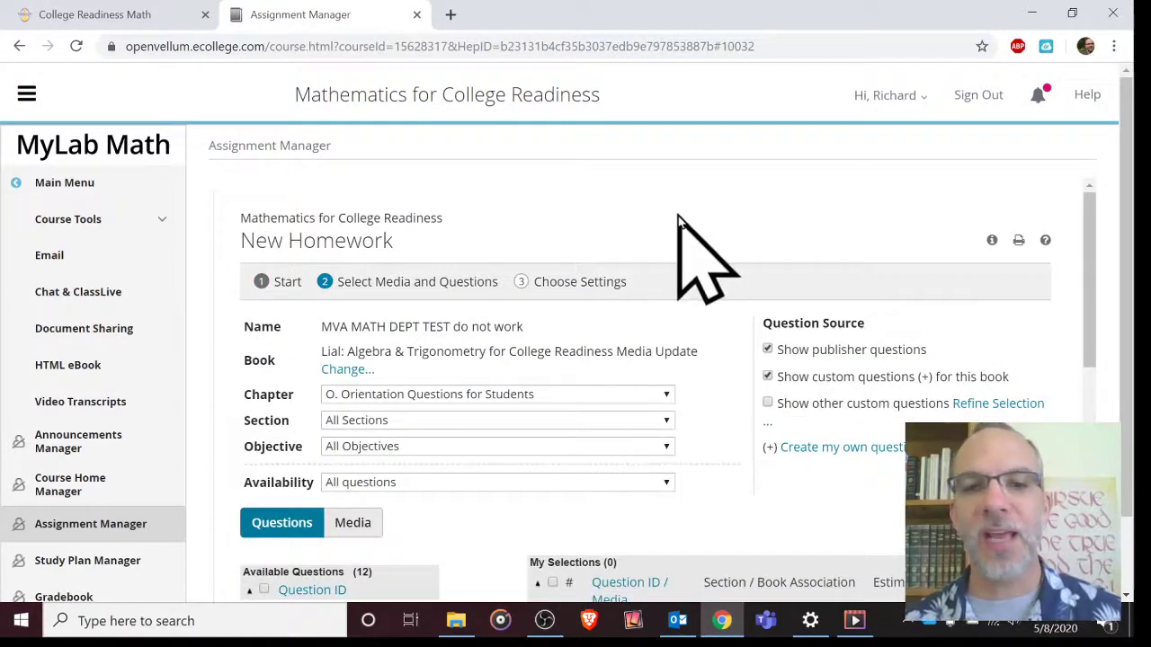
Filter the questions to chapter 5, Exponents, Polynomials, and Polynomial Functions, and Section 5.1: Integer Exponents and Scientific Notation
scroll(679, 216, down, 2)
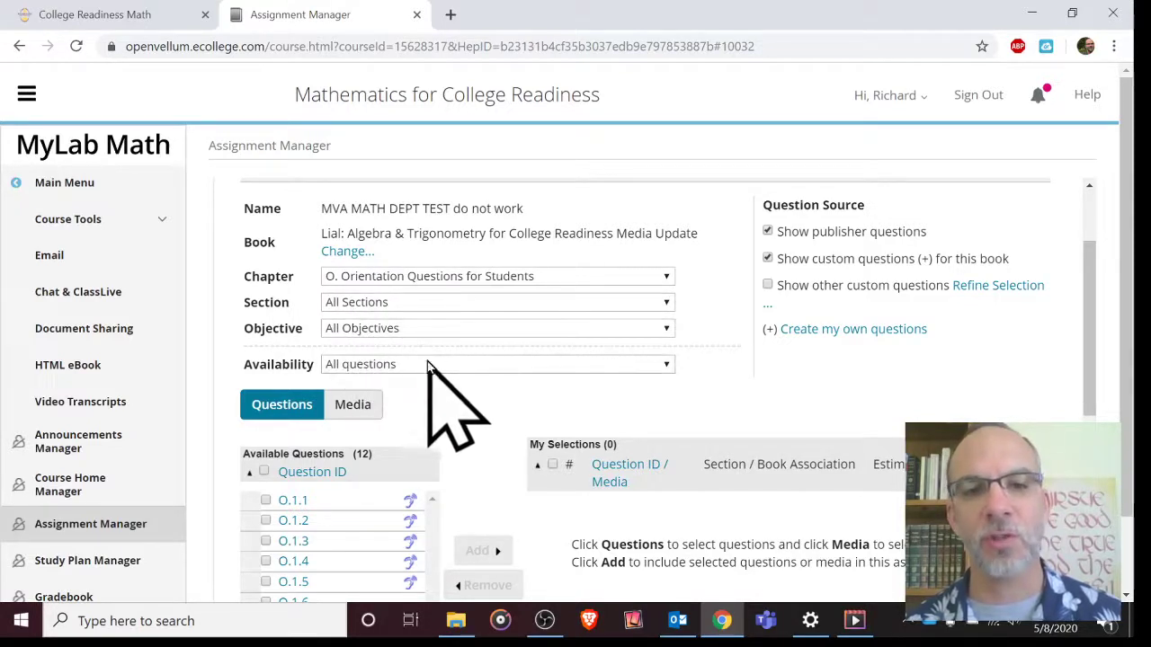
click(478, 278)
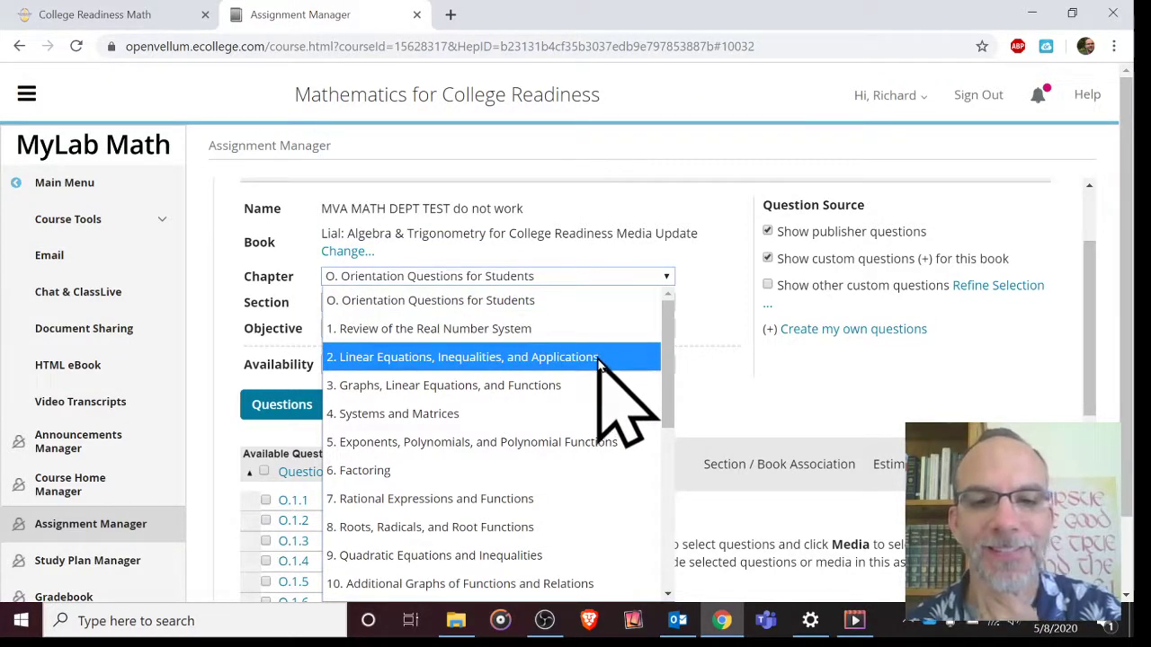
click(576, 443)
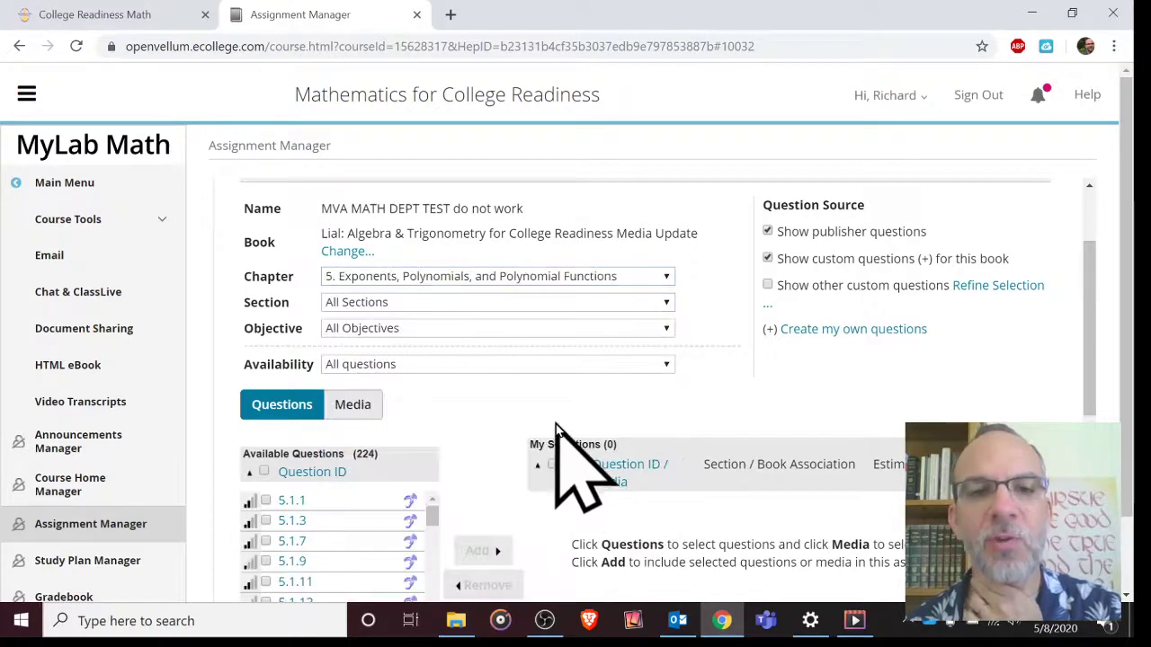
click(500, 306)
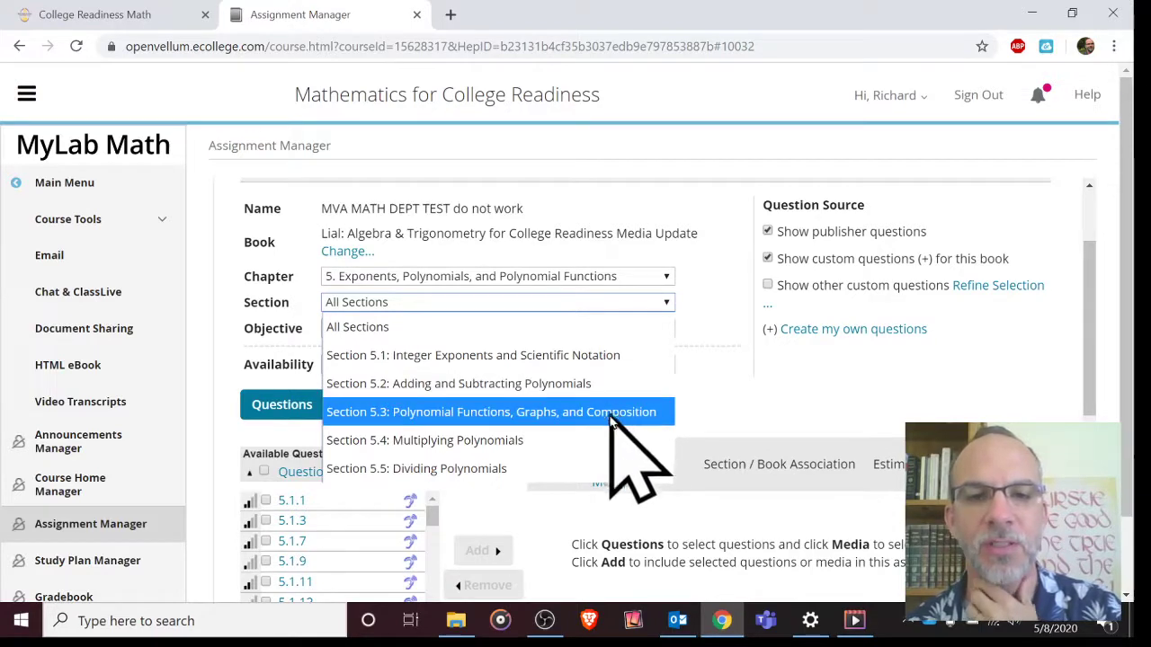
click(465, 358)
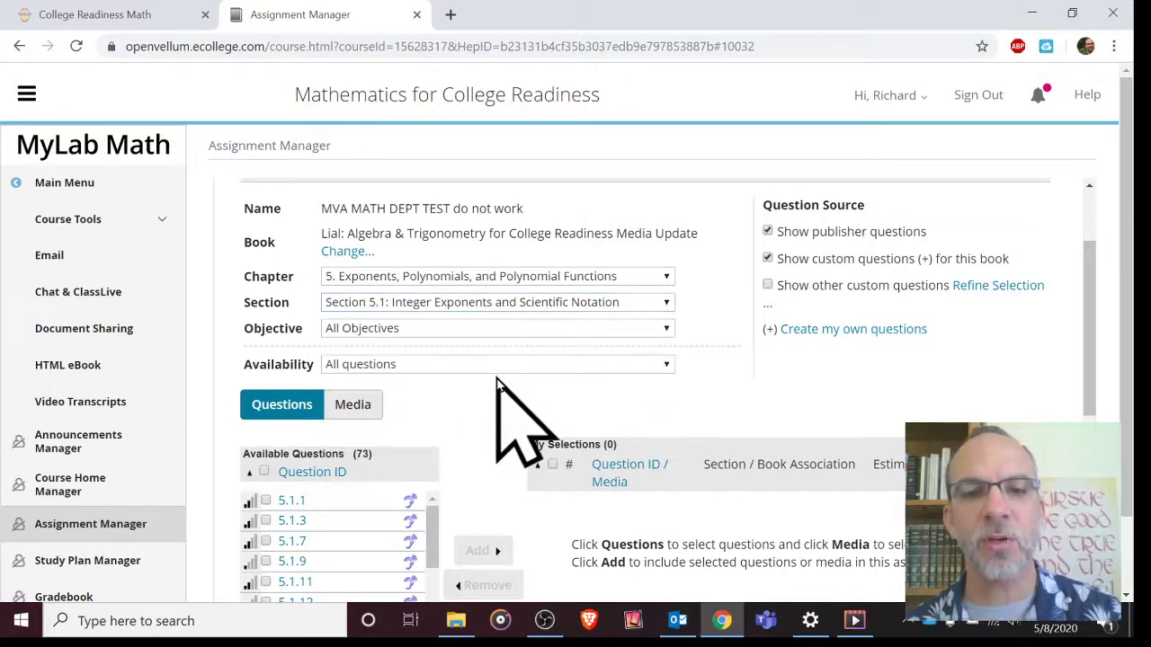
Open the available Section 5.1 questions in the Preview and Add window
scroll(497, 385, down, 2)
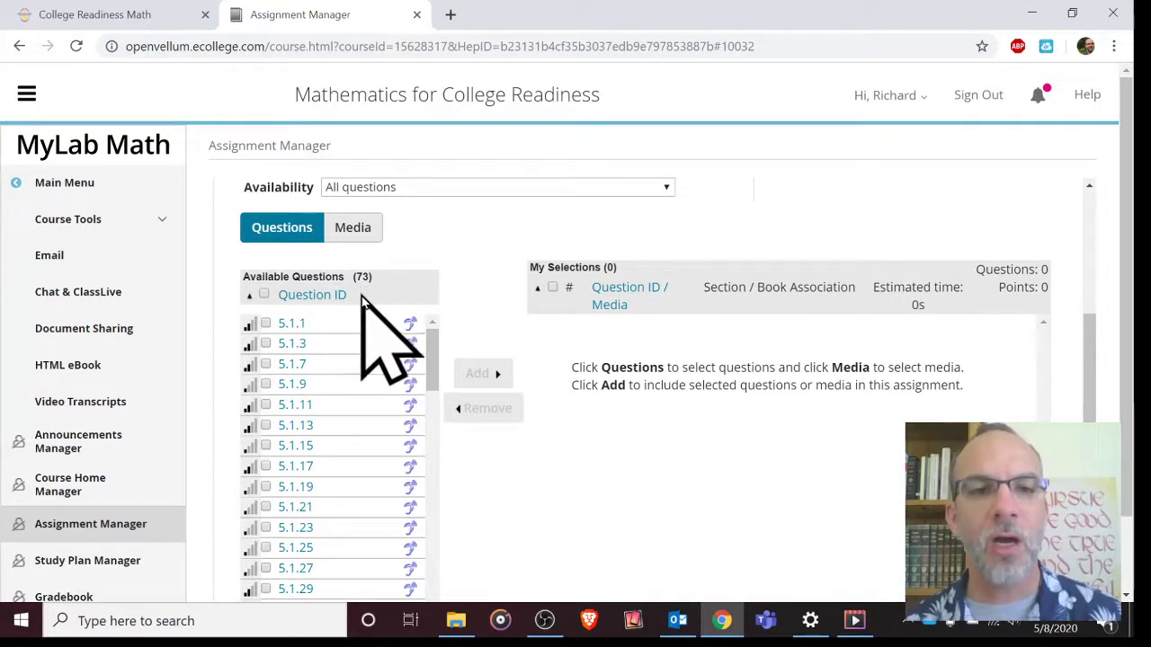
mouse_move(295, 326)
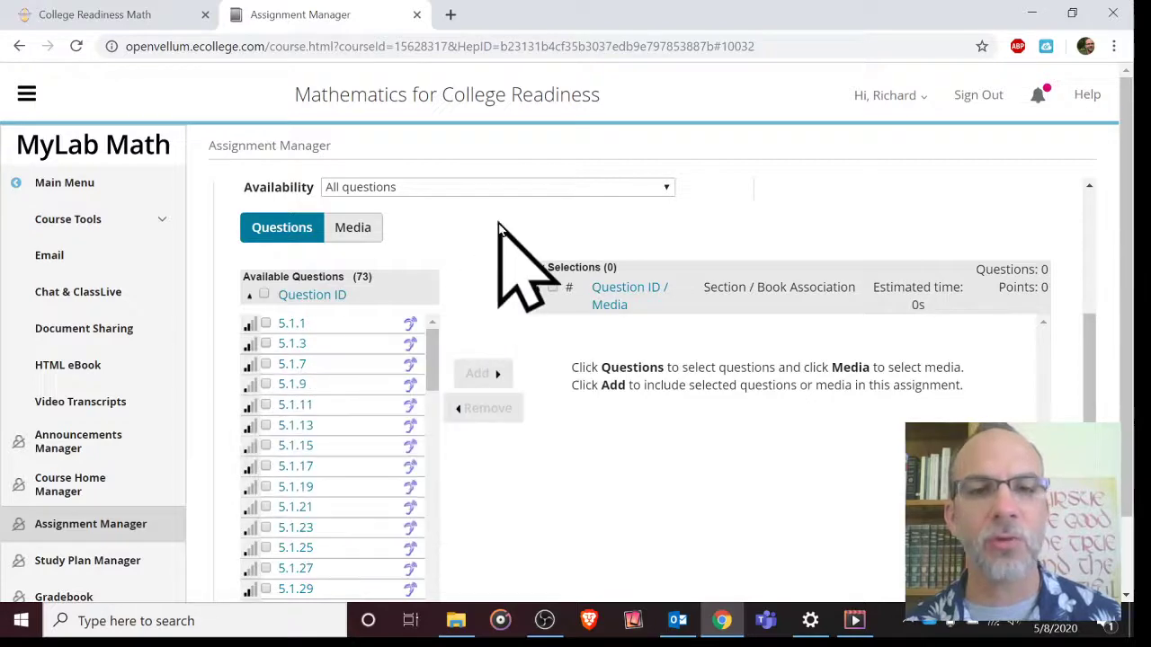
scroll(508, 269, down, 3)
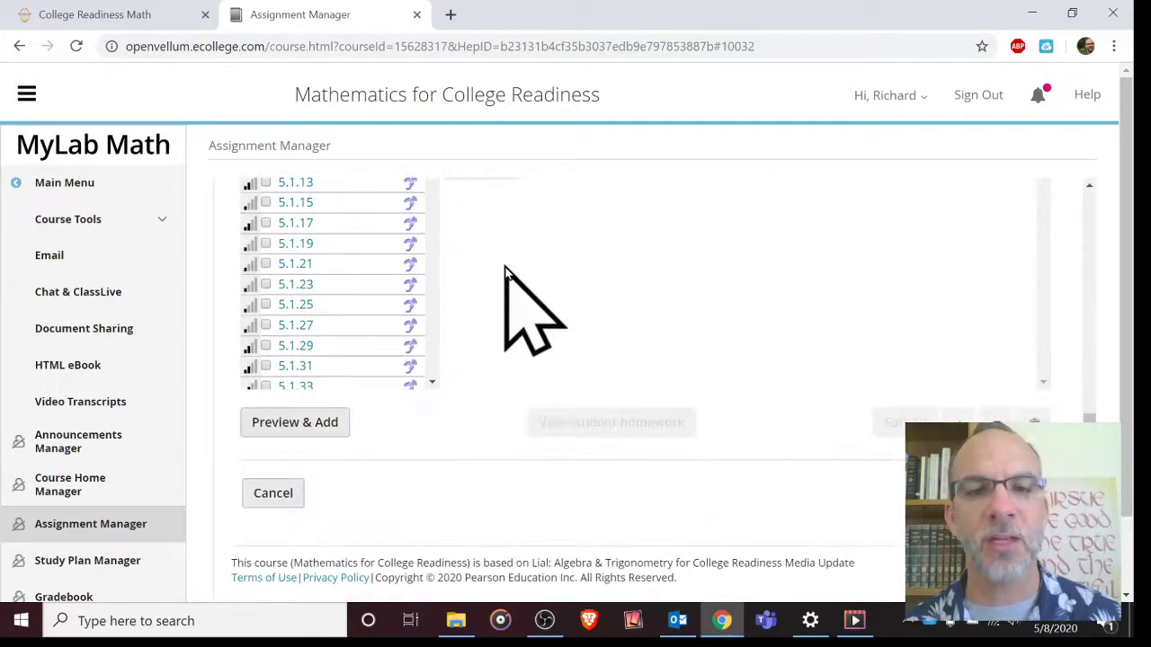
click(301, 424)
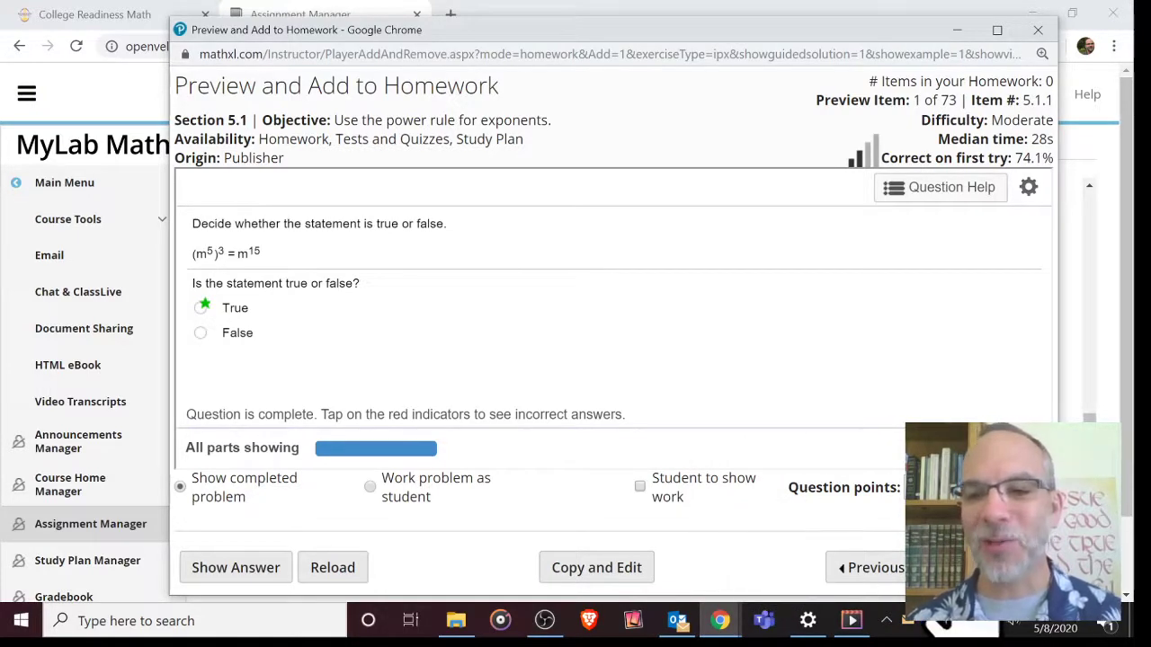
Add questions 5.1.1, 5.1.7, 5.1.9, 5.1.11 and 5.1.15 to the homework, skipping 5.1.3 and 5.1.13
click(1020, 568)
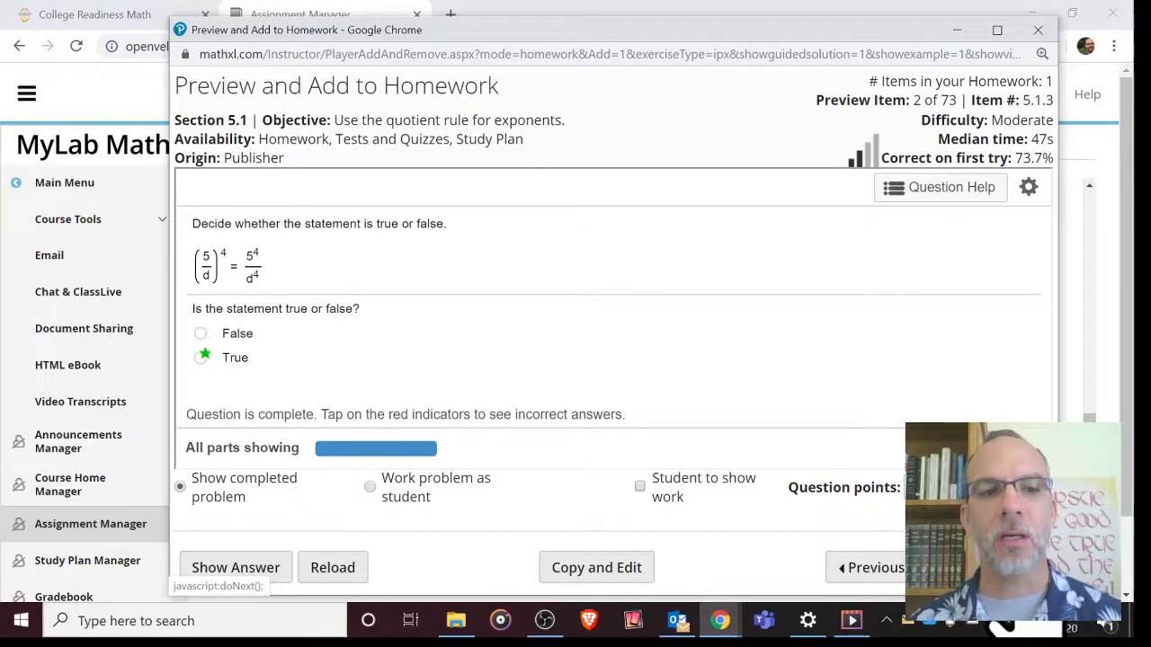
click(953, 568)
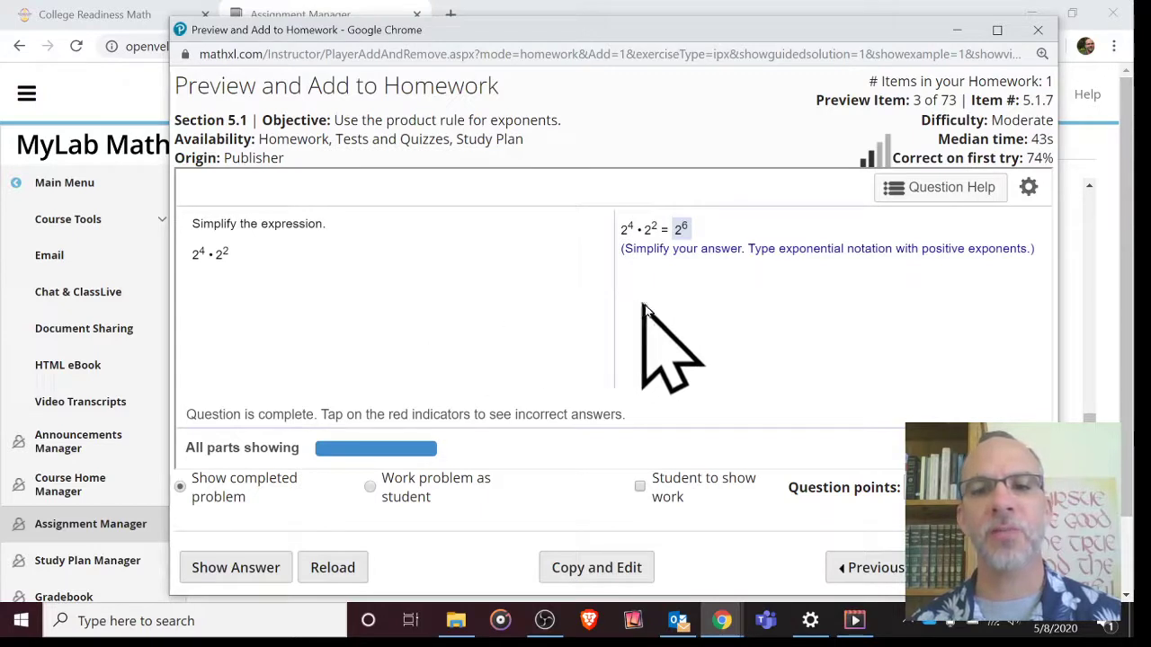
click(980, 568)
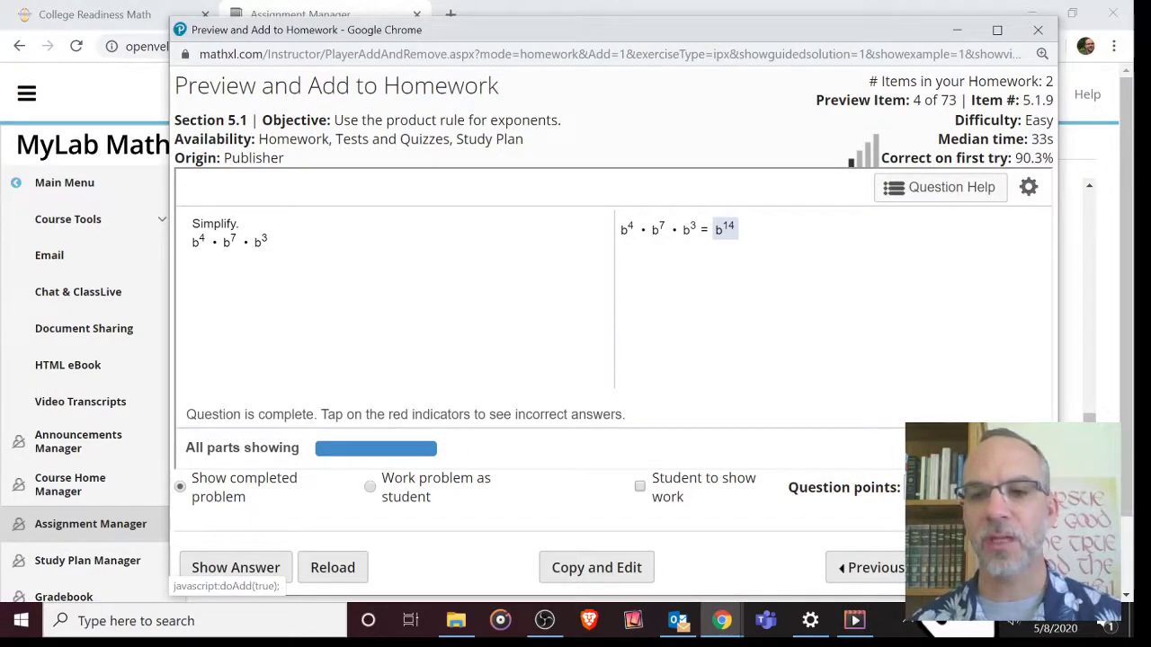
click(980, 567)
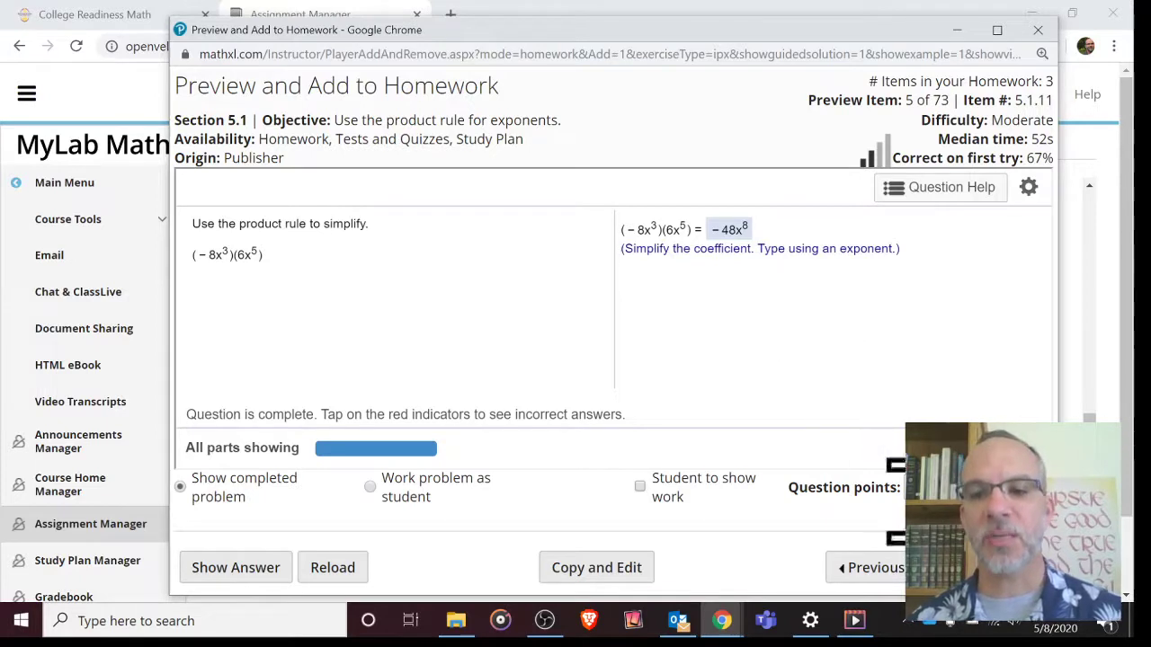
click(1008, 568)
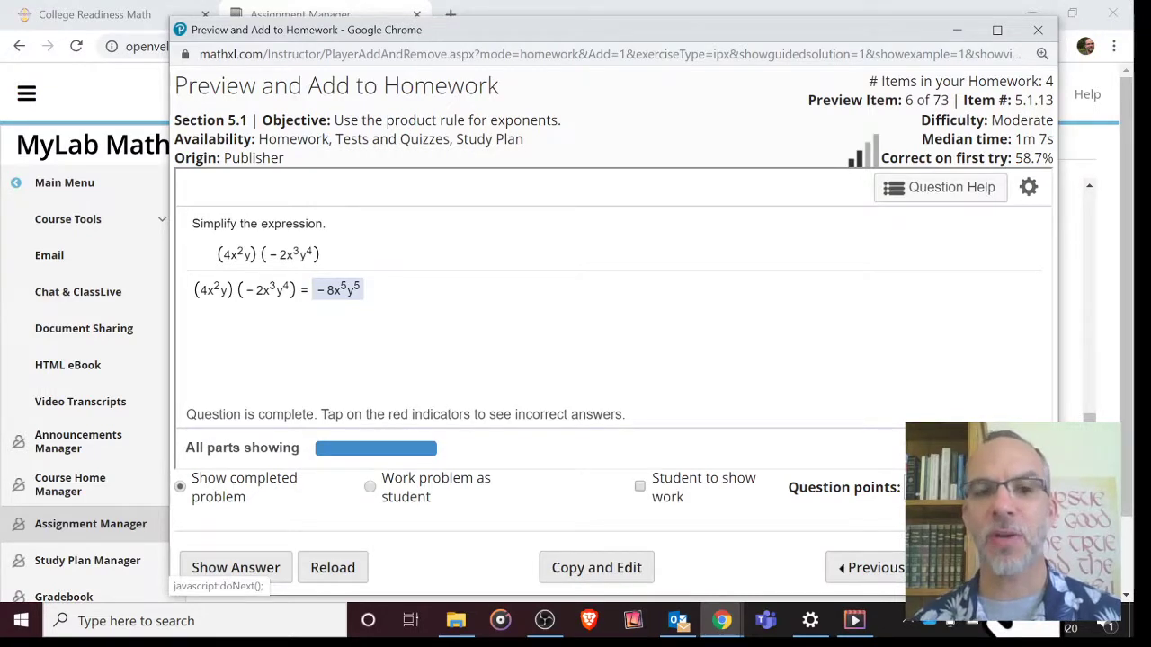
click(1007, 567)
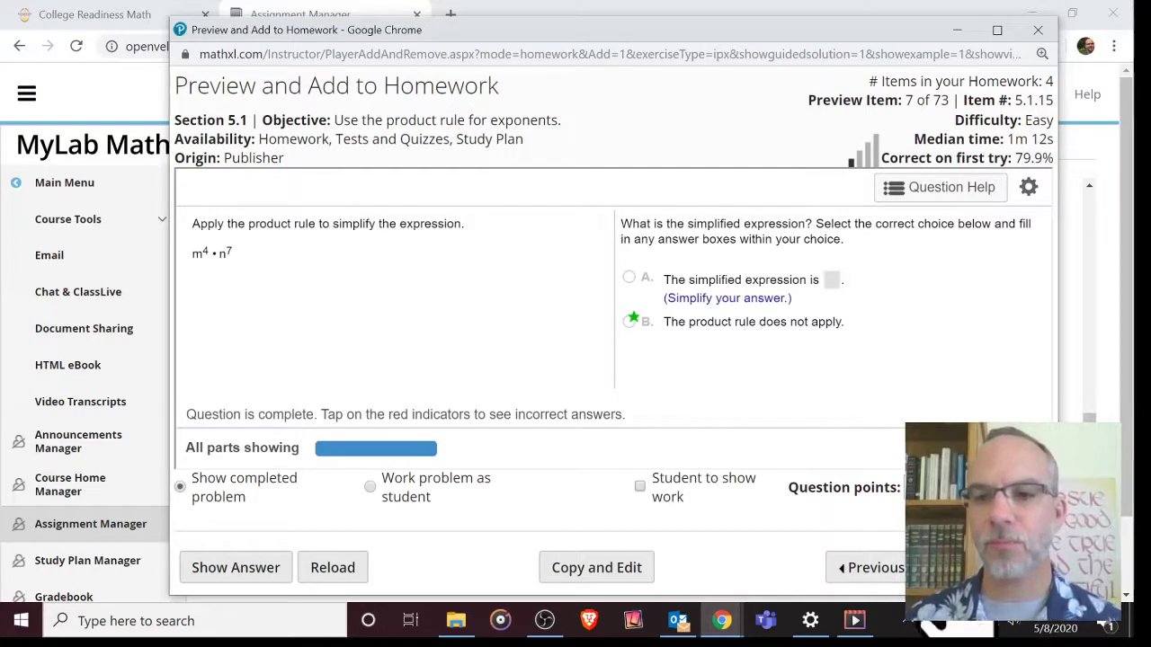
click(980, 567)
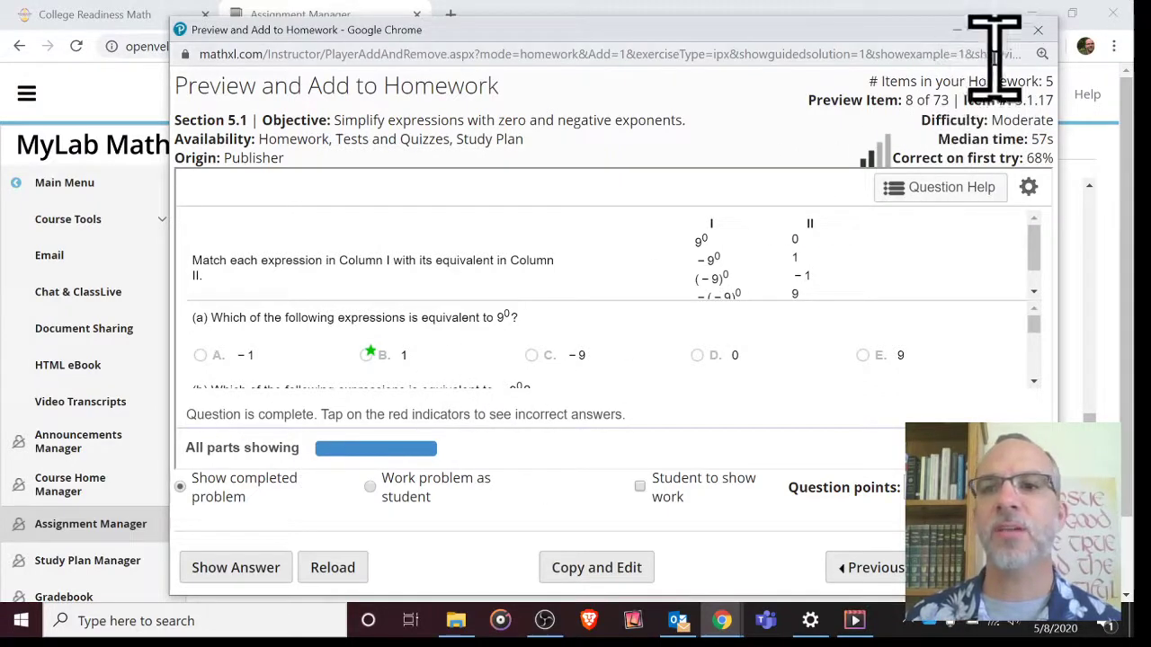
Enlarge the preview window, read all parts of matching question 5.1.17, and add it to the homework
click(997, 31)
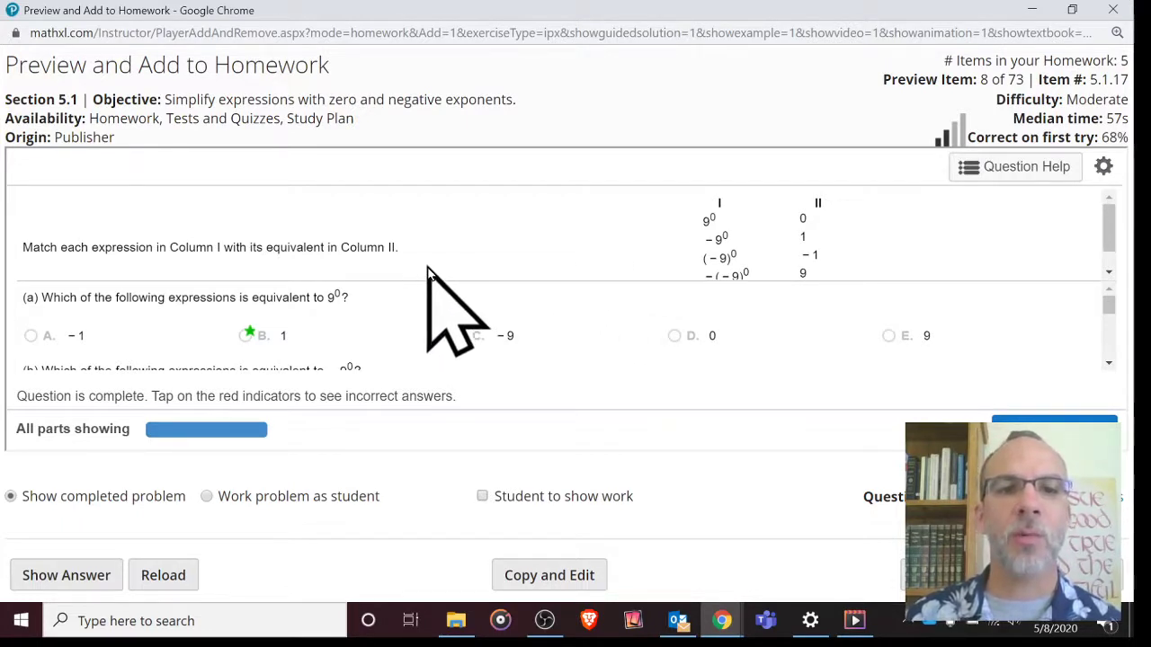
scroll(602, 273, down, 1)
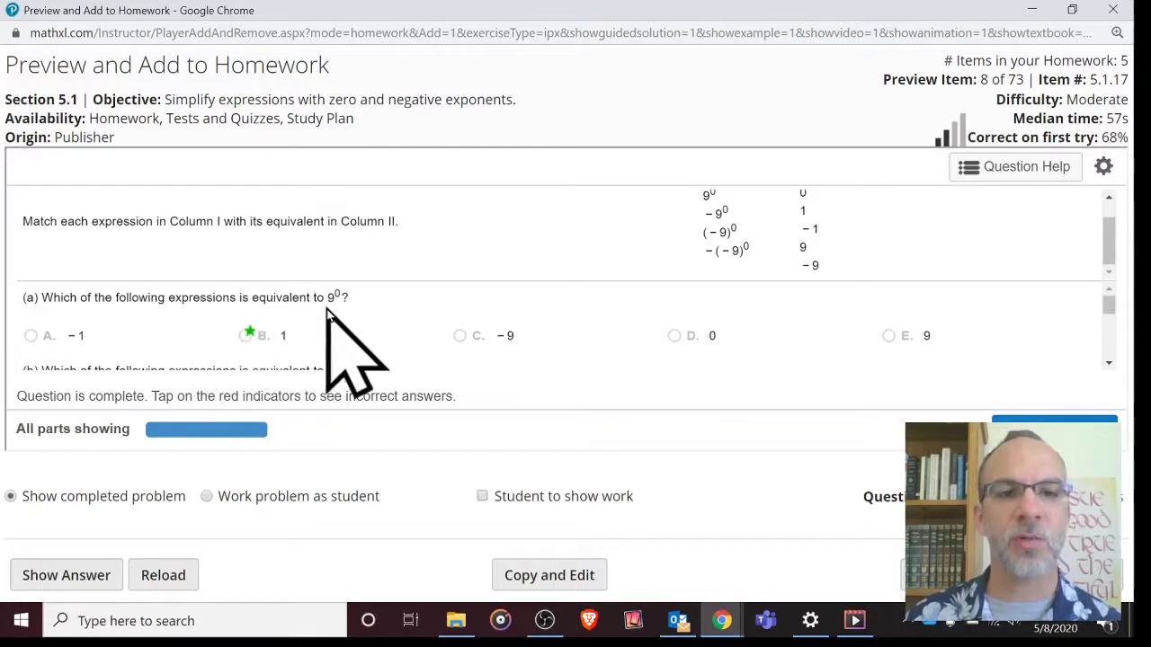
scroll(591, 328, down, 1)
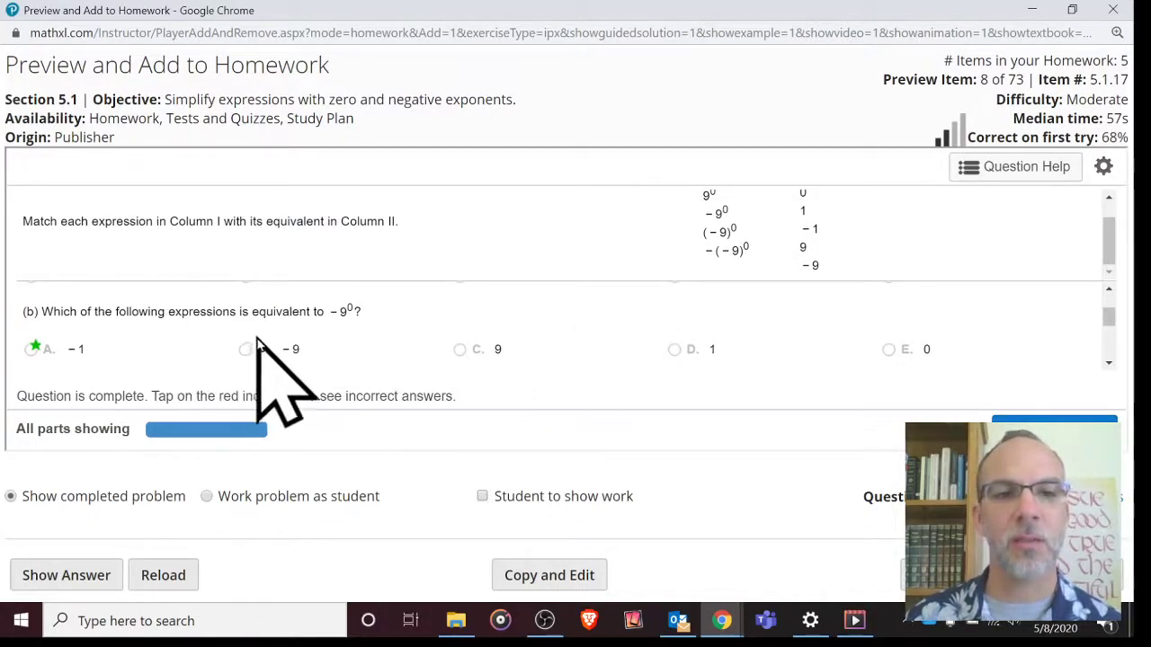
scroll(591, 347, down, 1)
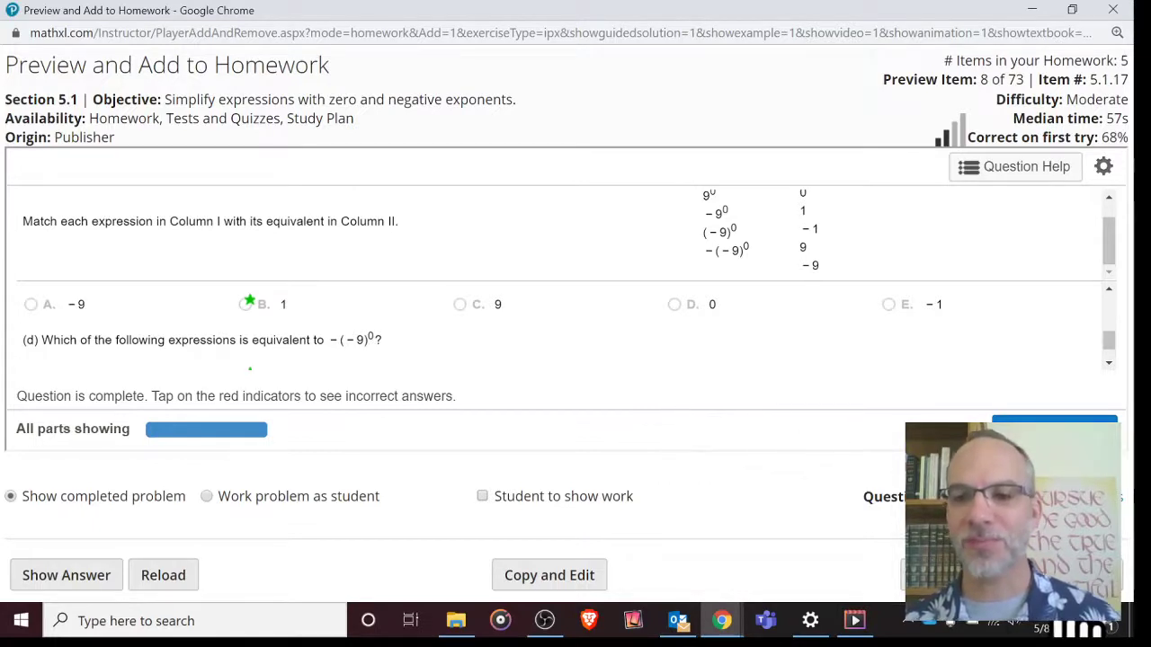
click(1054, 430)
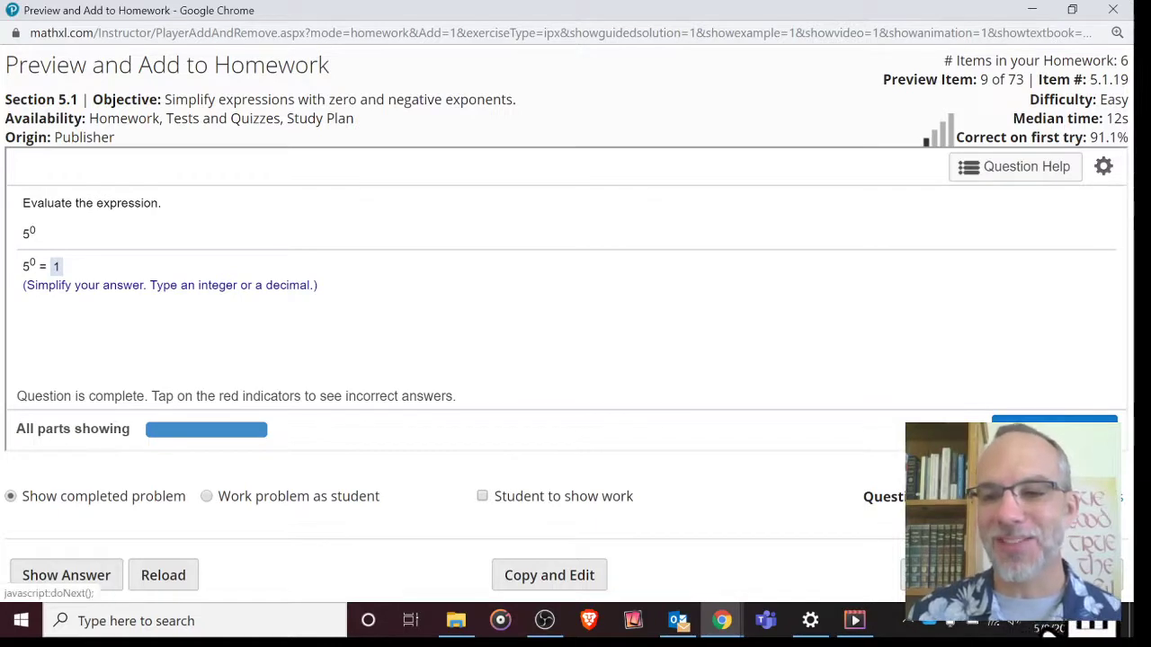
Examine the zero-exponent questions from 5.1.19 to 5.1.29, rechecking 5.1.21 and skipping those before 5.1.29
click(1054, 432)
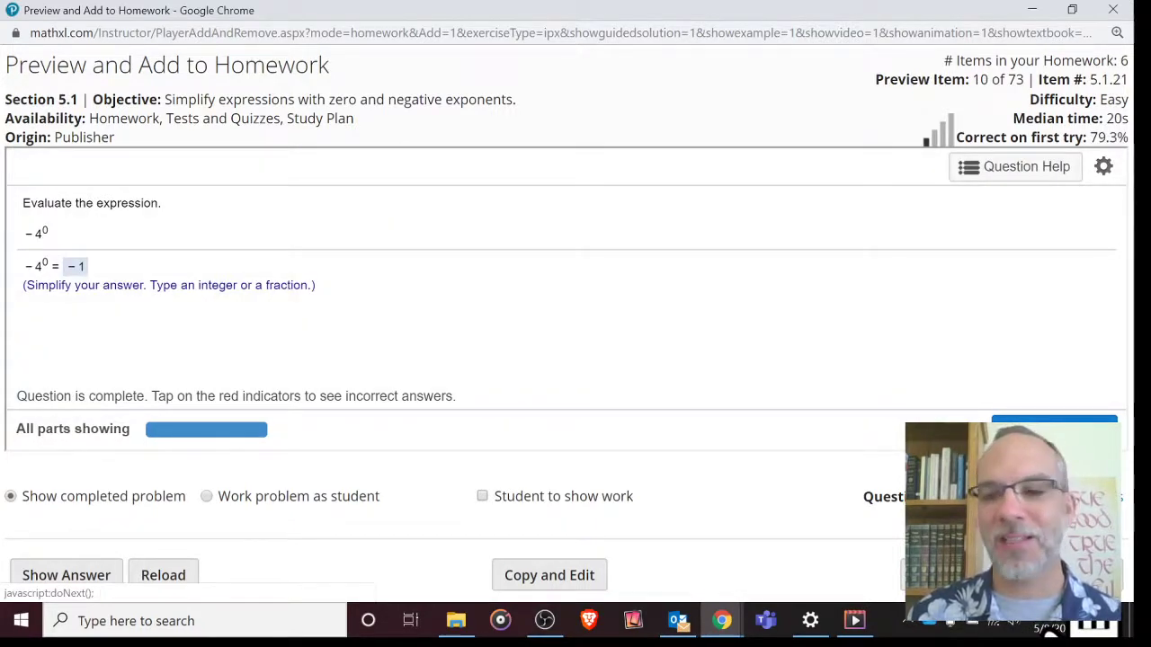
click(1054, 432)
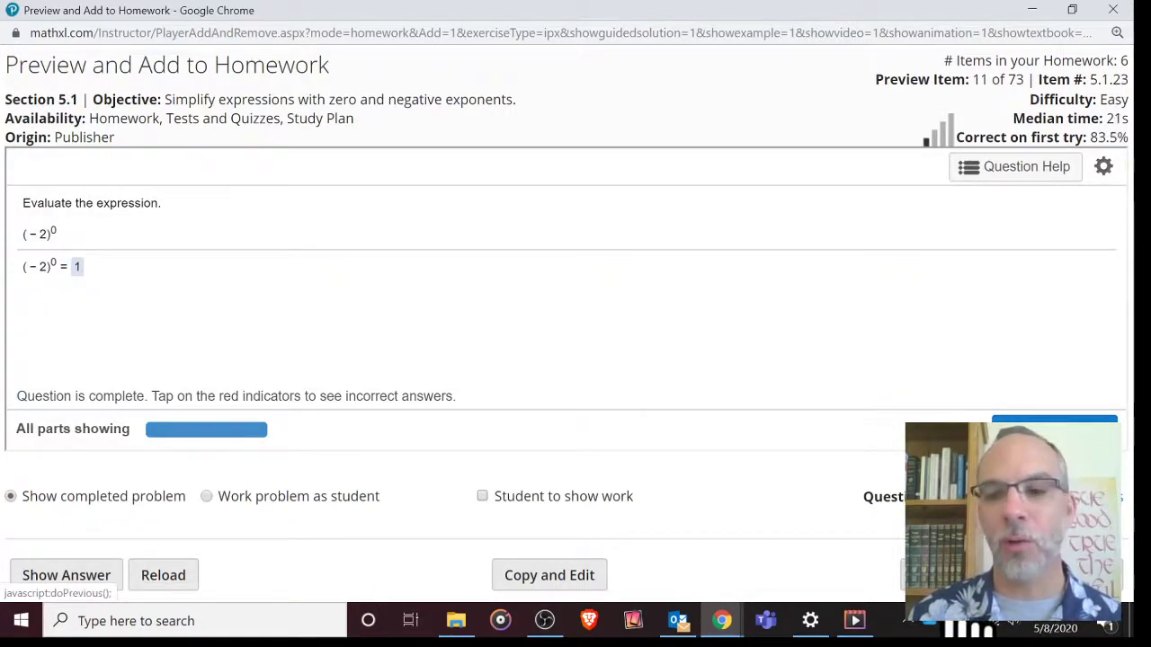
click(944, 432)
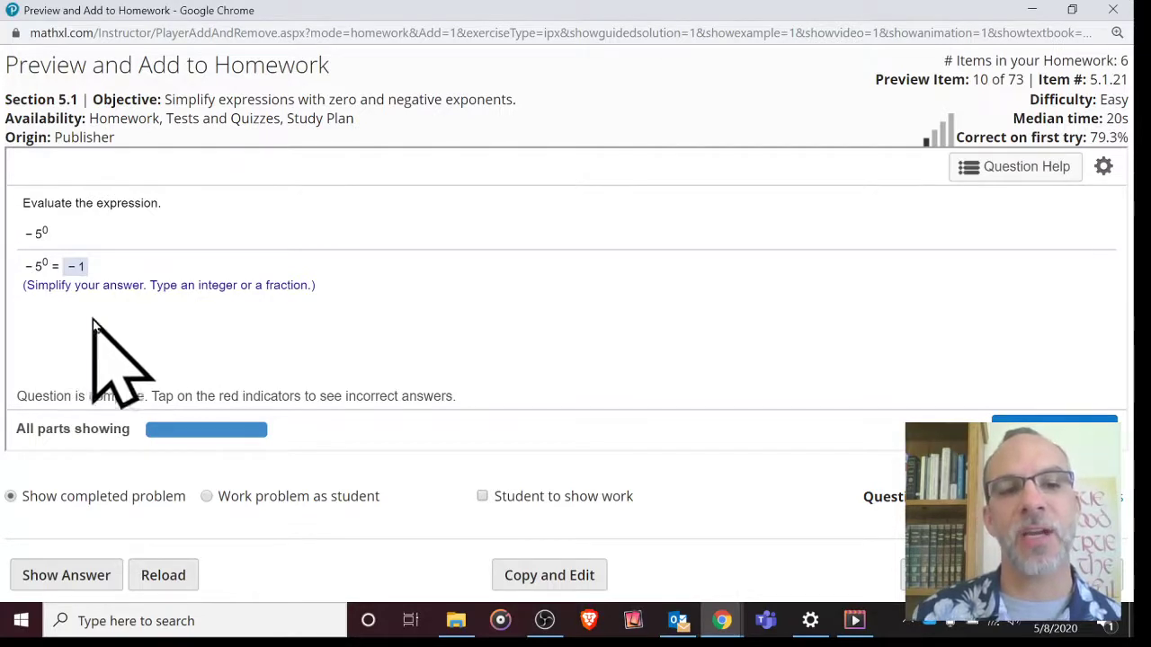
click(1054, 428)
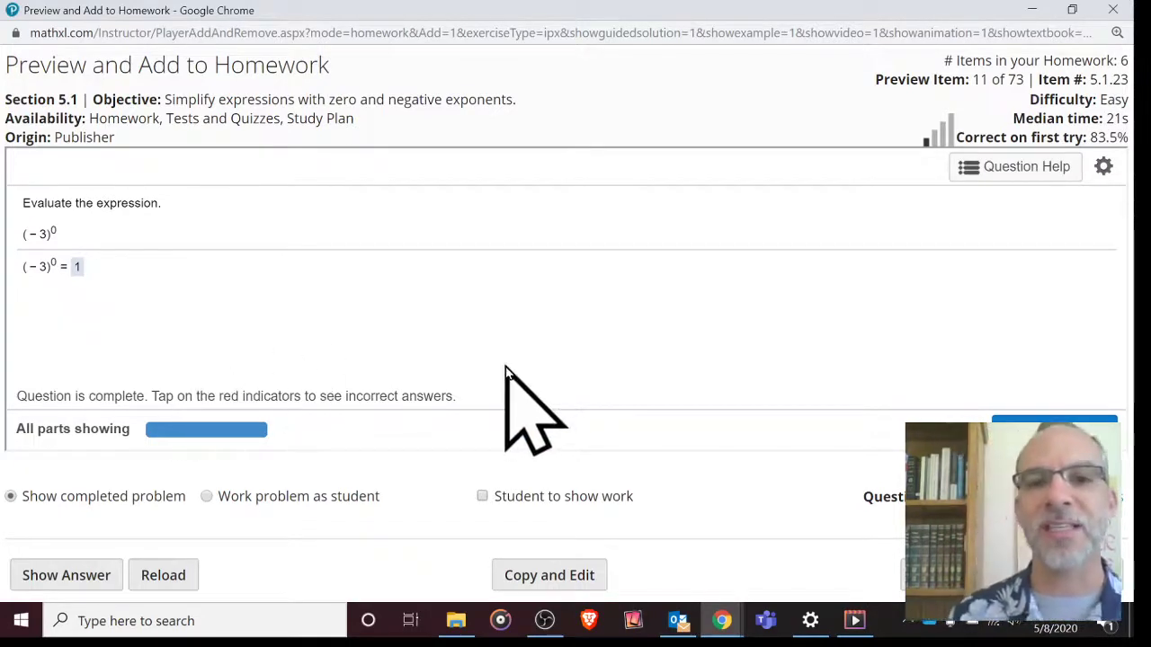
click(1053, 428)
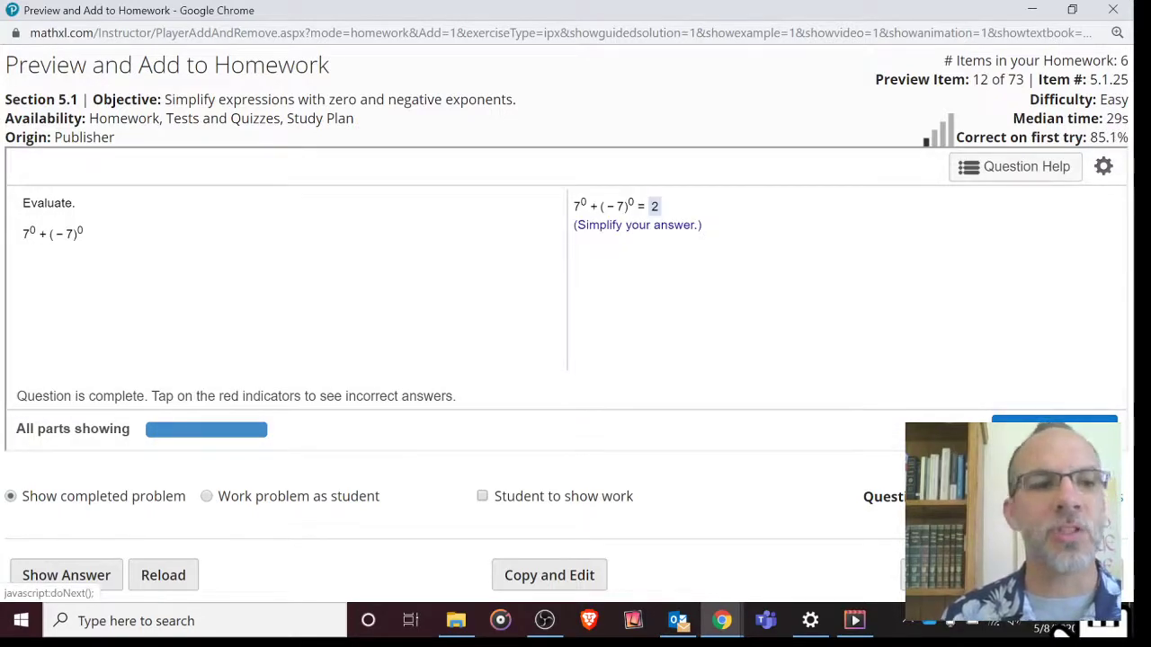
click(1054, 428)
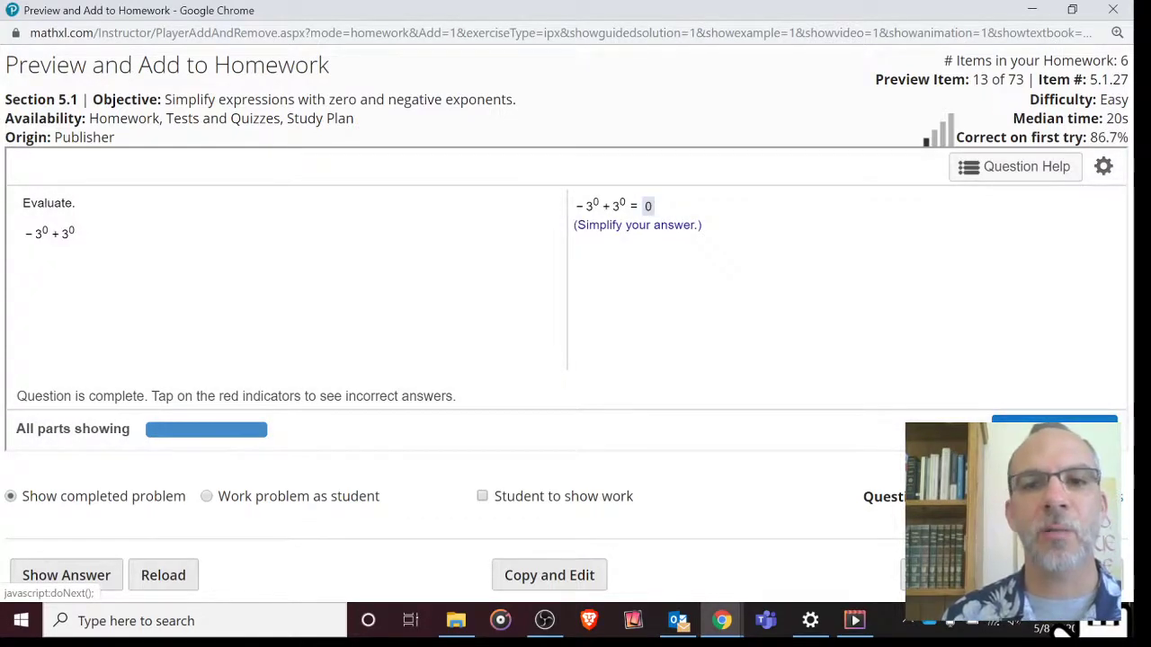
click(1054, 428)
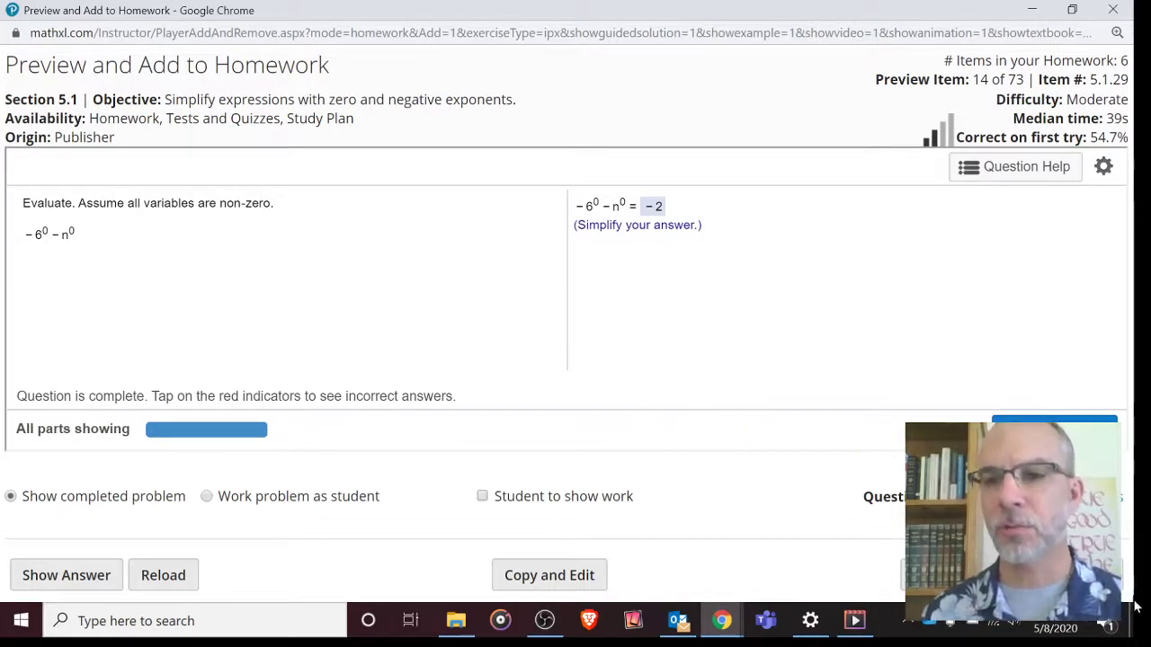
Skip questions 5.1.29 through 5.1.35 after reviewing them, and add negative-exponent question 5.1.37 to the homework
click(1115, 498)
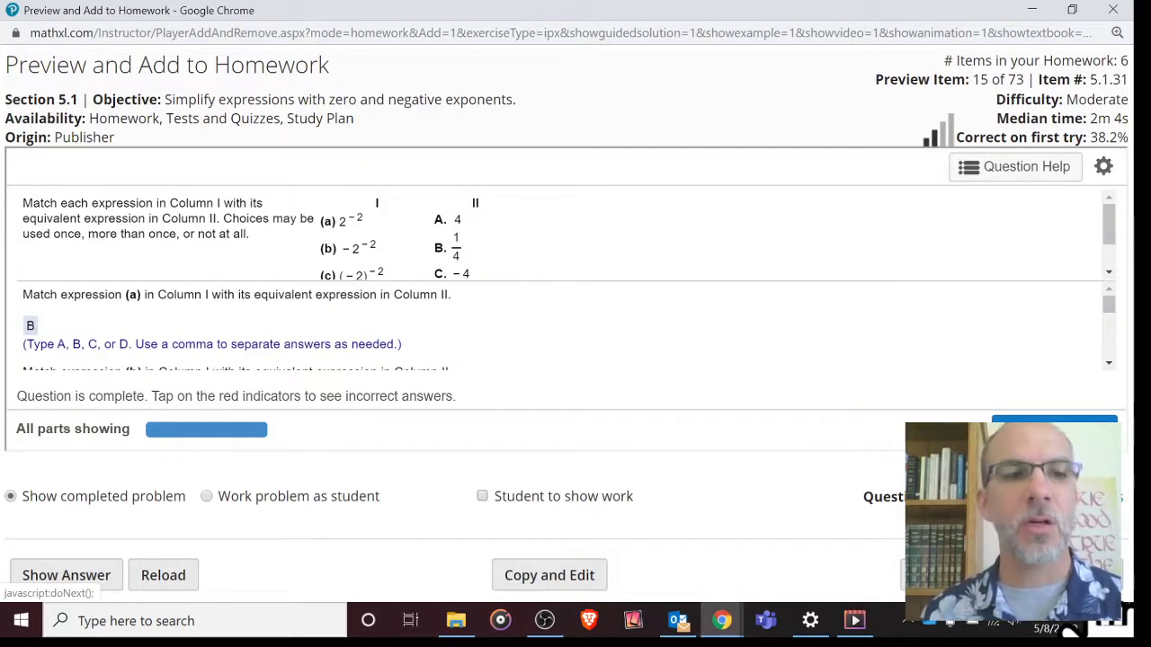
scroll(740, 359, down, 3)
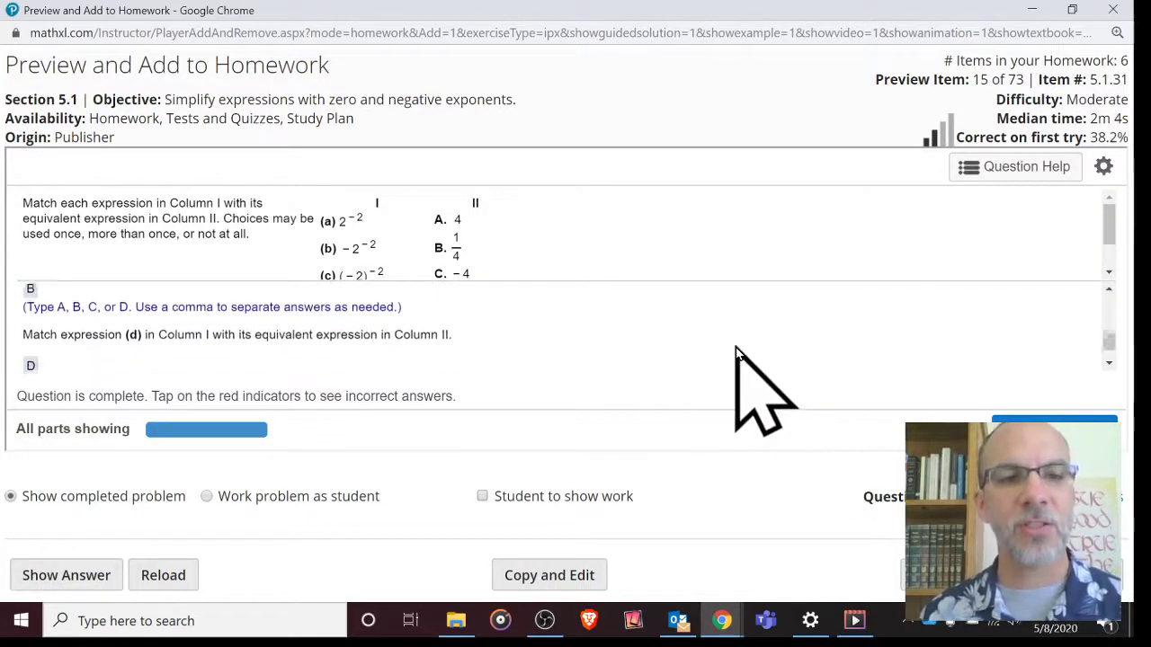
click(1115, 498)
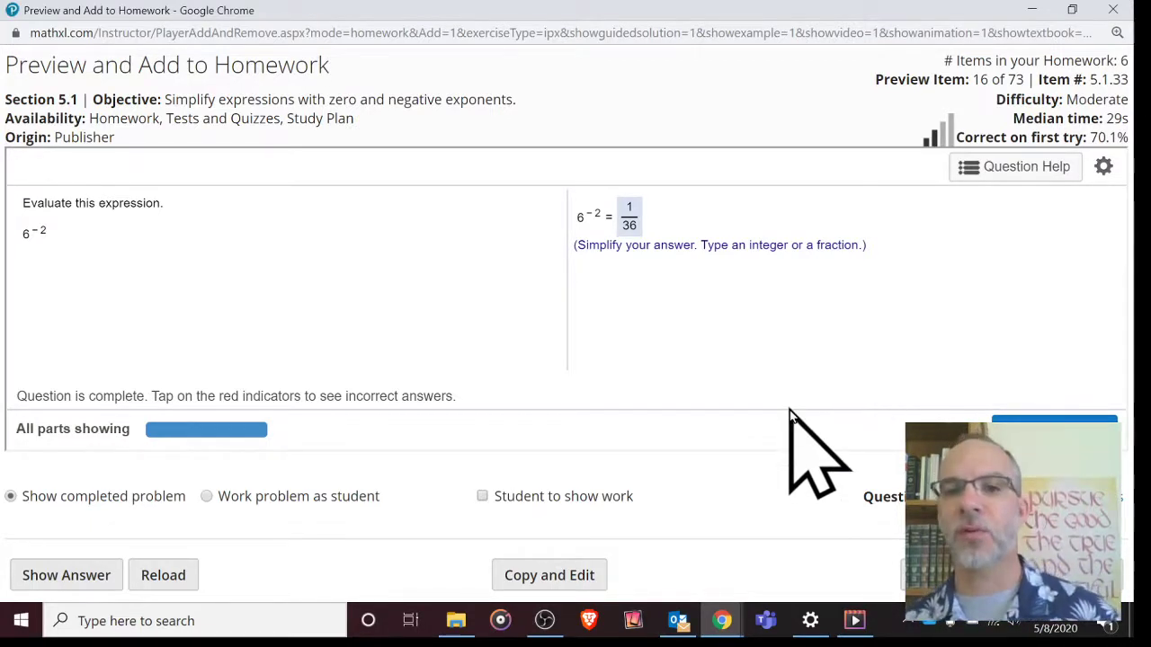
click(1011, 576)
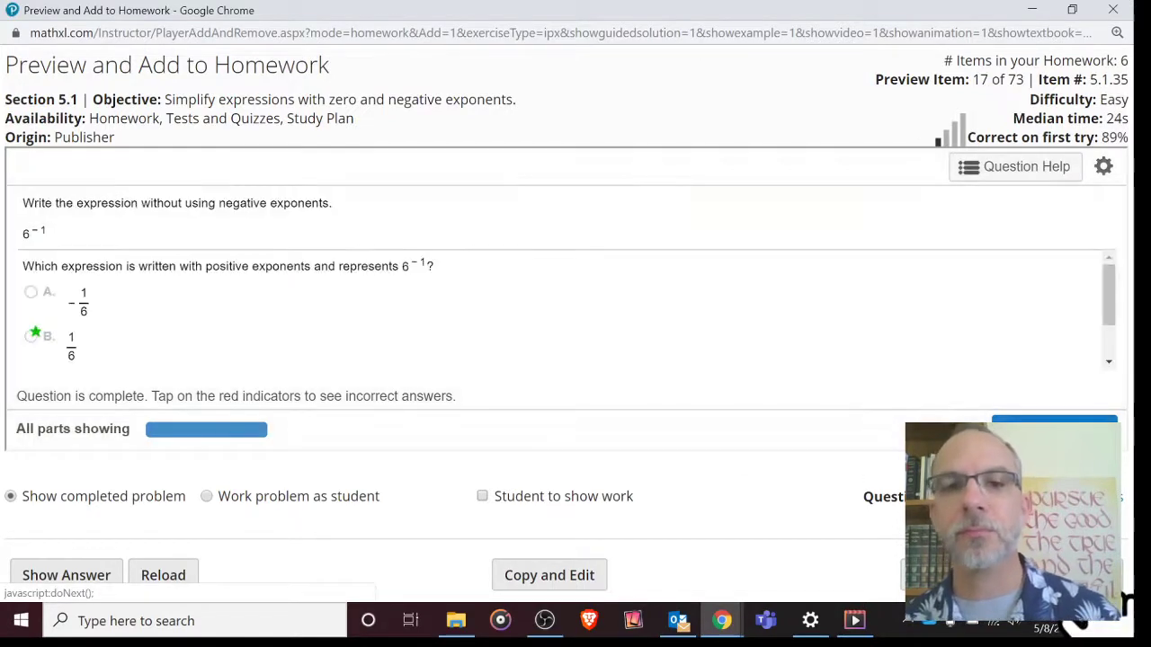
scroll(740, 338, down, 2)
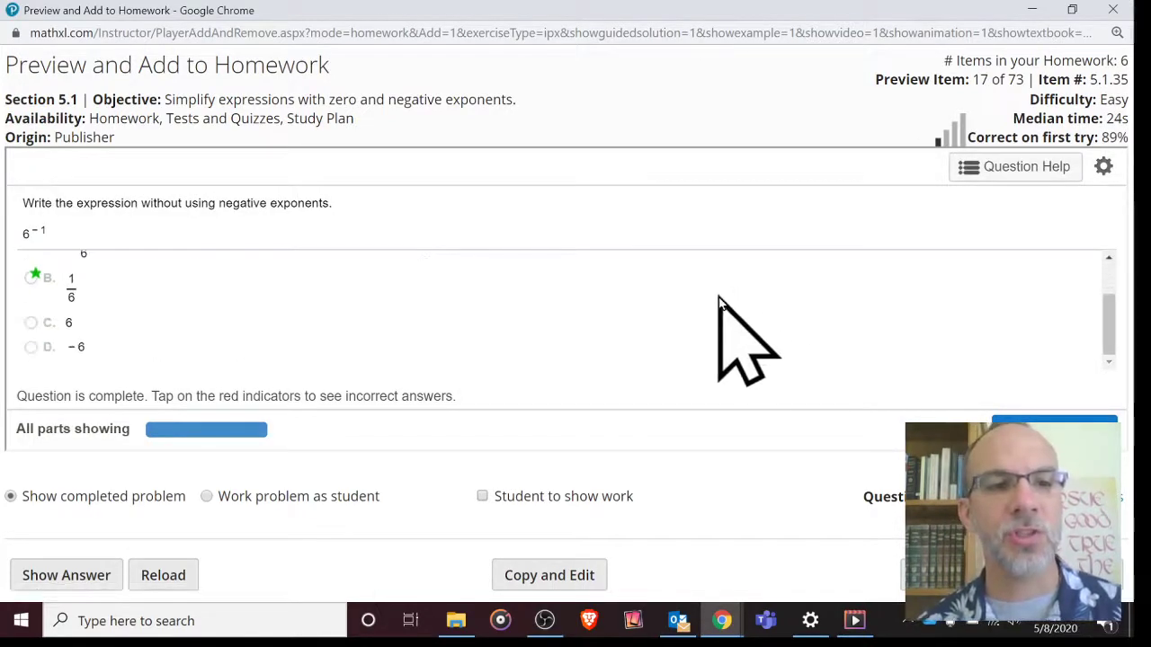
scroll(730, 346, up, 2)
click(877, 436)
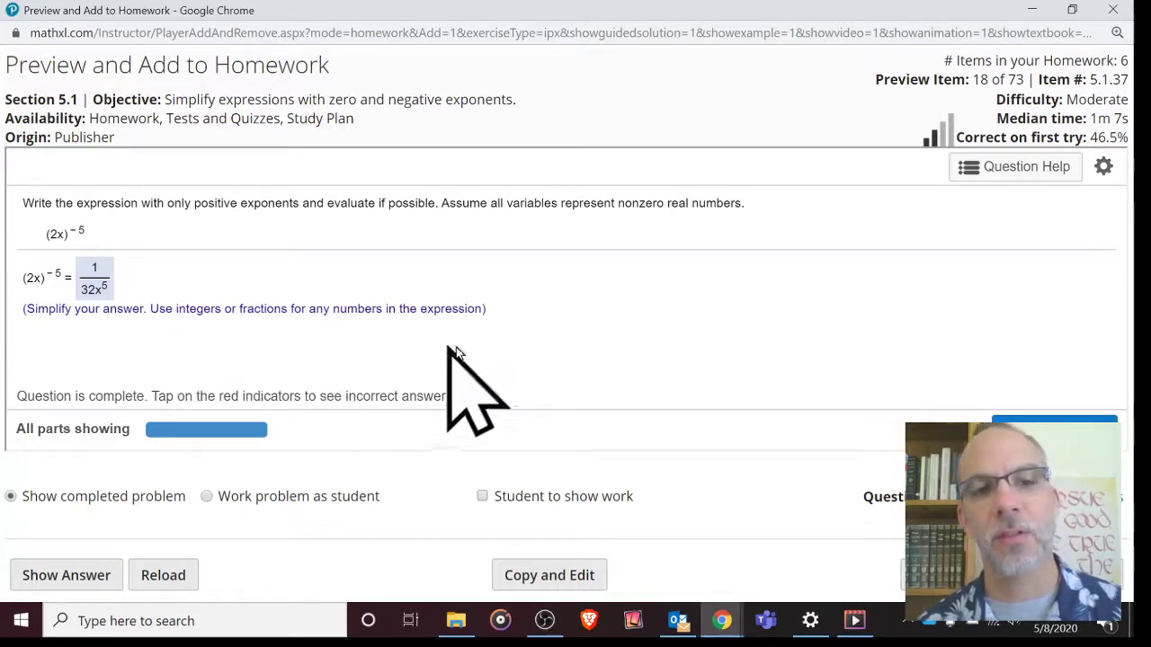
click(1055, 428)
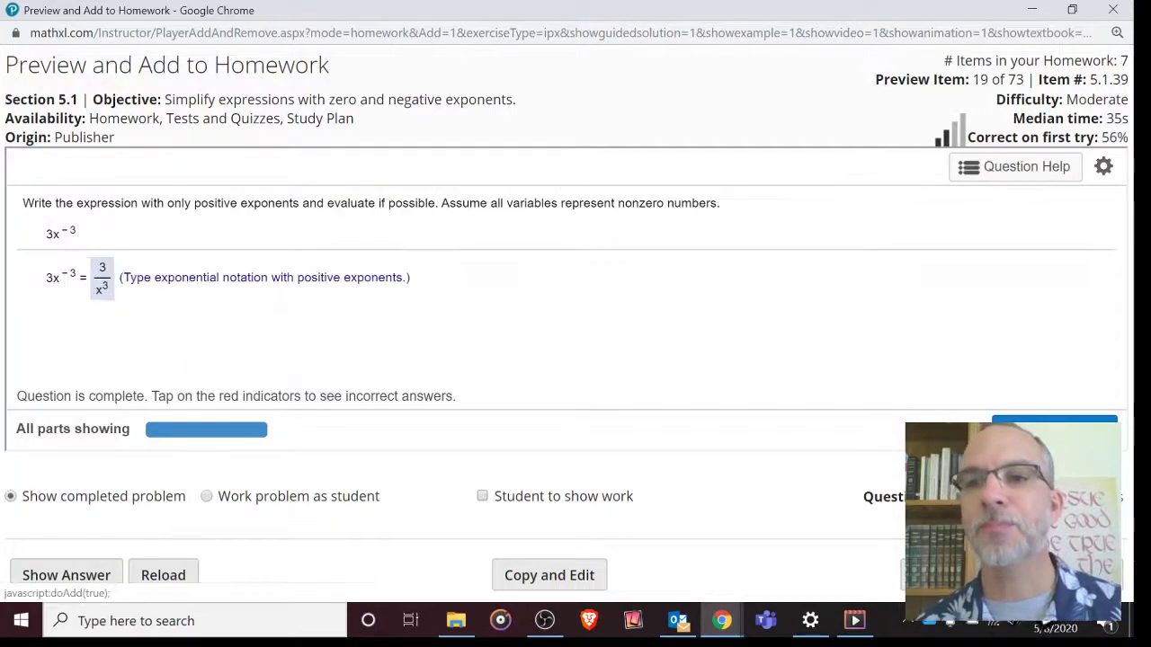
Look through the negative-exponent questions from 5.1.39 to 5.1.59, then go back to examine question 5.1.57
click(1055, 428)
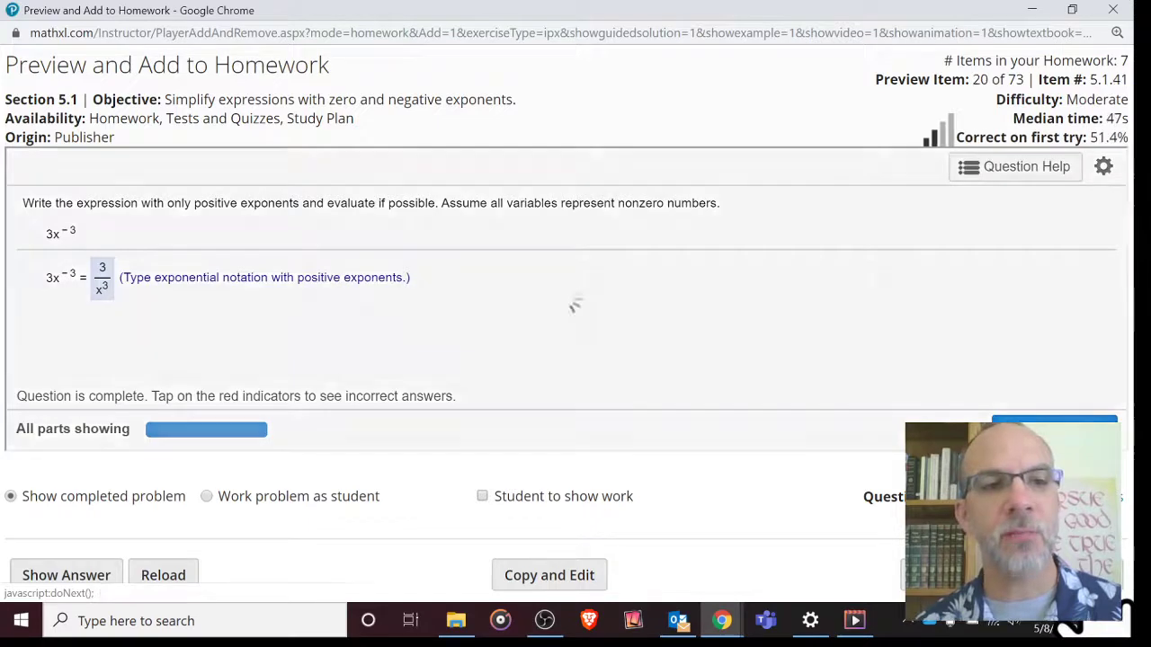
click(1055, 428)
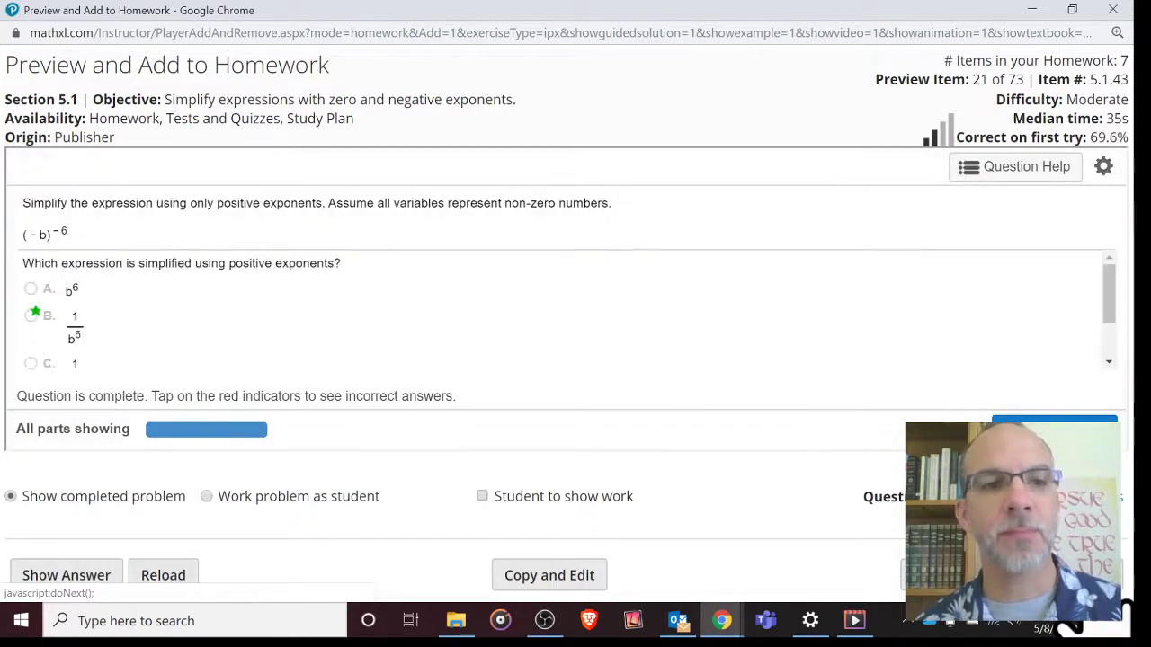
click(1054, 428)
click(1055, 428)
click(1055, 428)
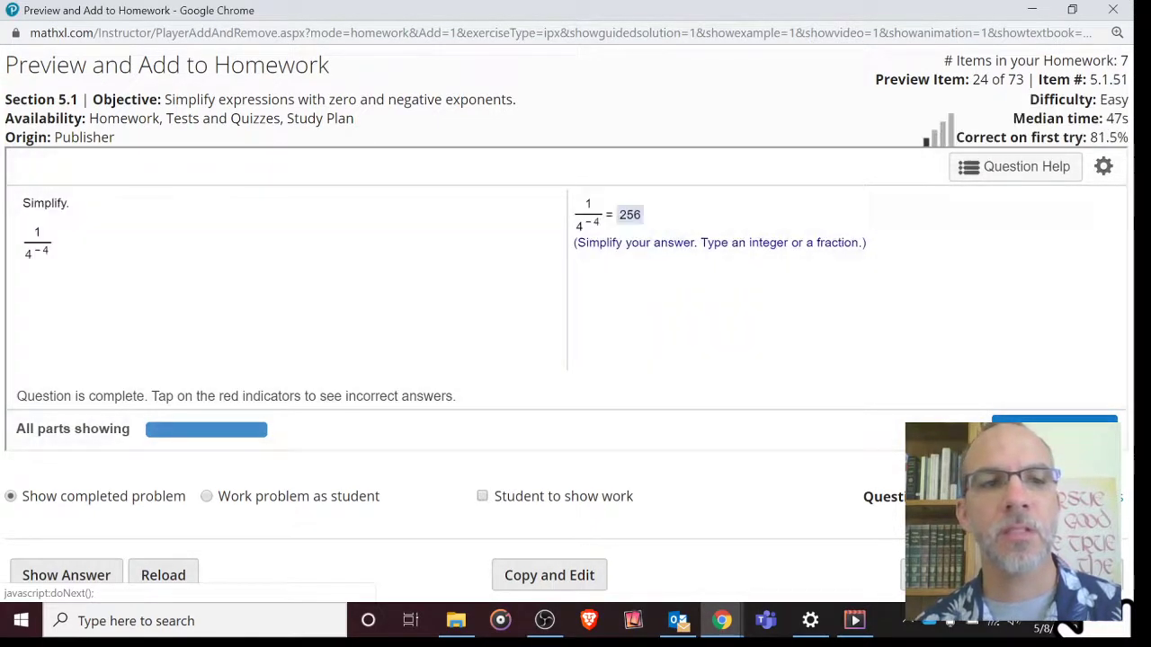
click(1055, 428)
click(1055, 428)
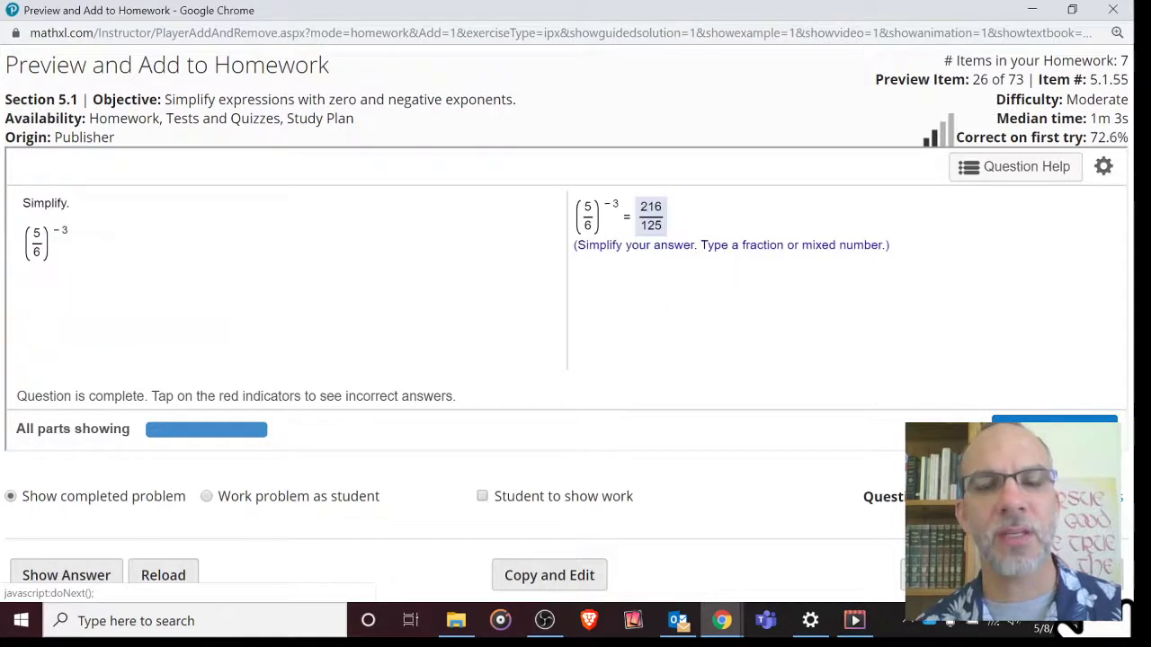
click(1055, 428)
click(1055, 428)
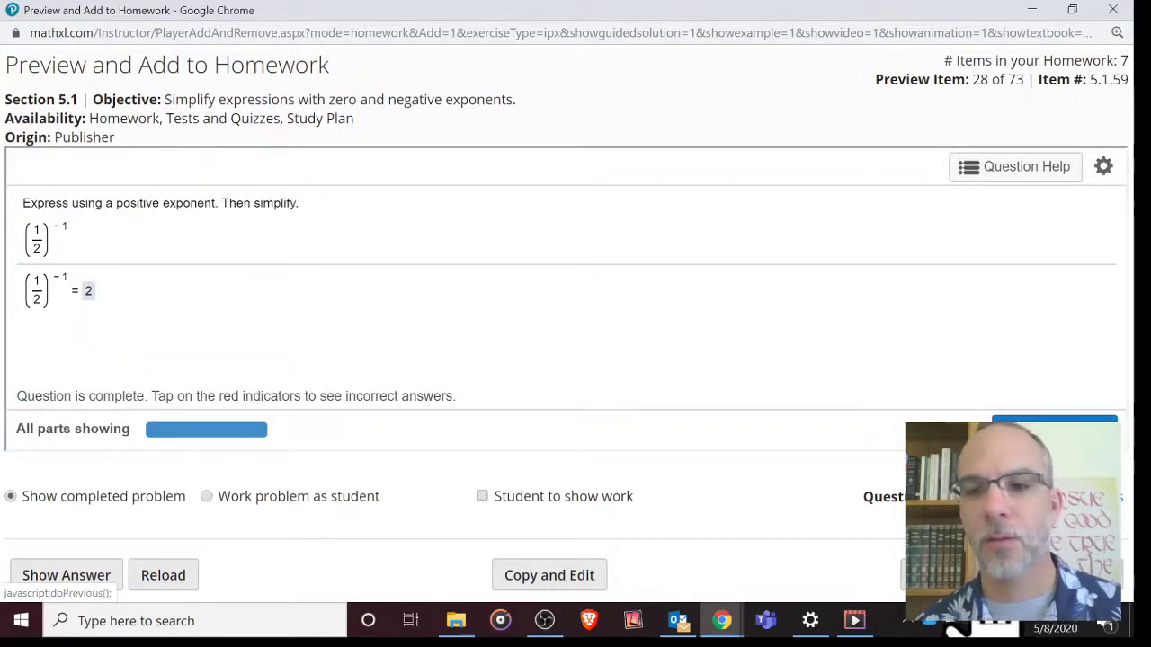
click(944, 428)
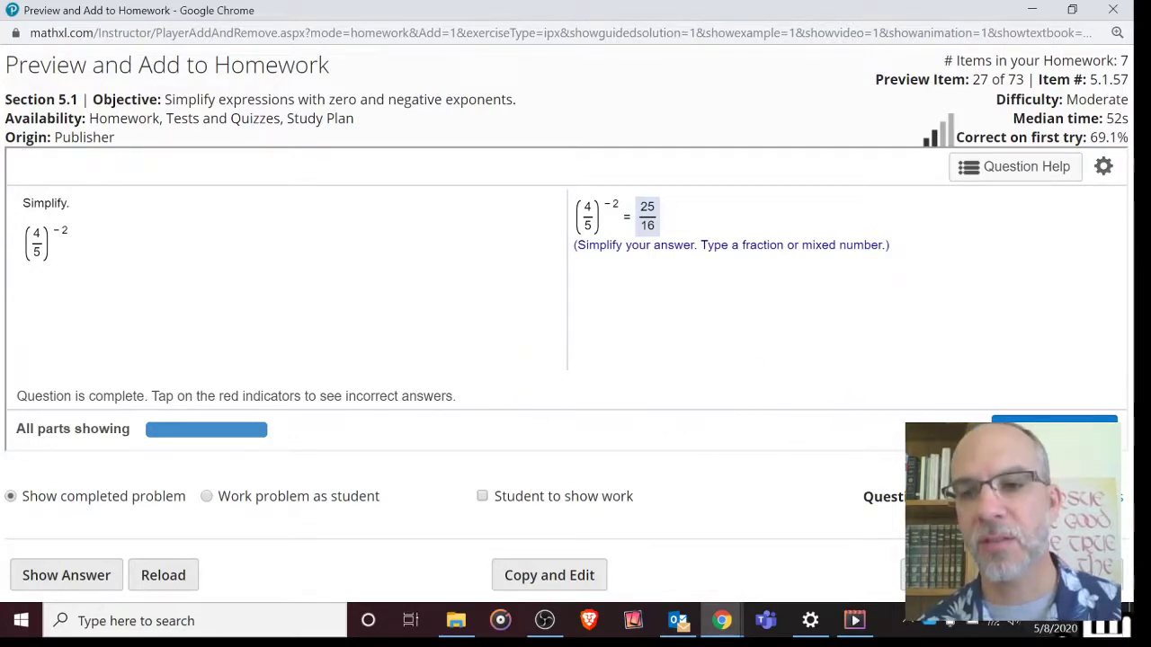
Look through the quotient-rule questions from 5.1.63 to 5.1.73, then go back to examine question 5.1.71
click(1054, 430)
click(1054, 429)
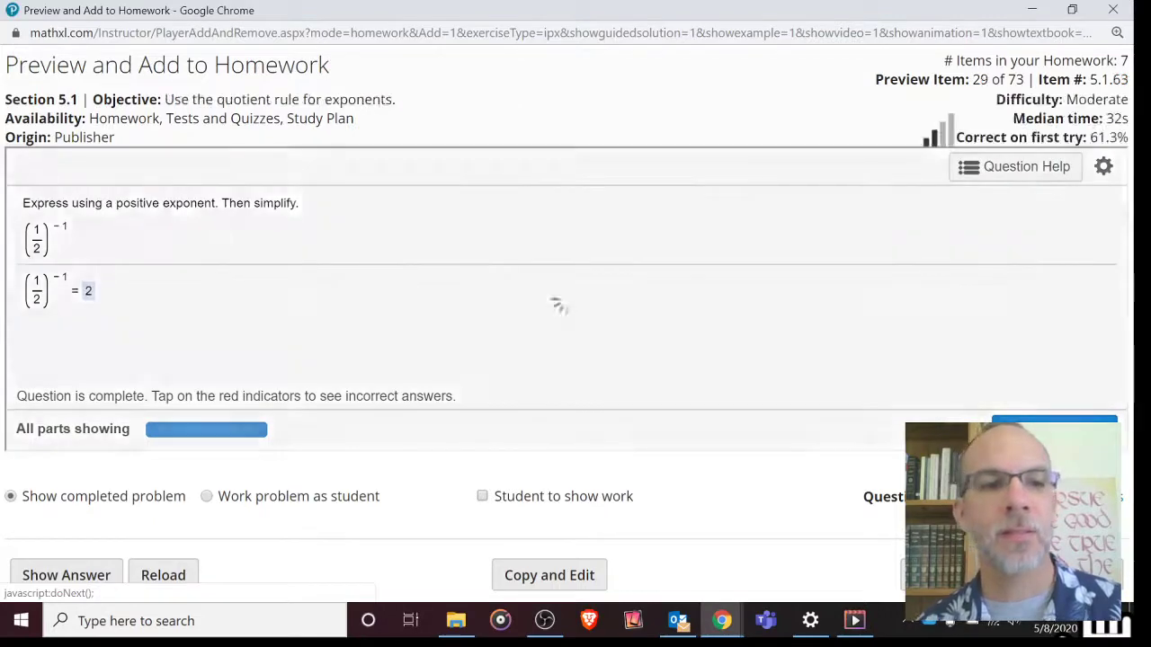
click(1054, 430)
click(1054, 429)
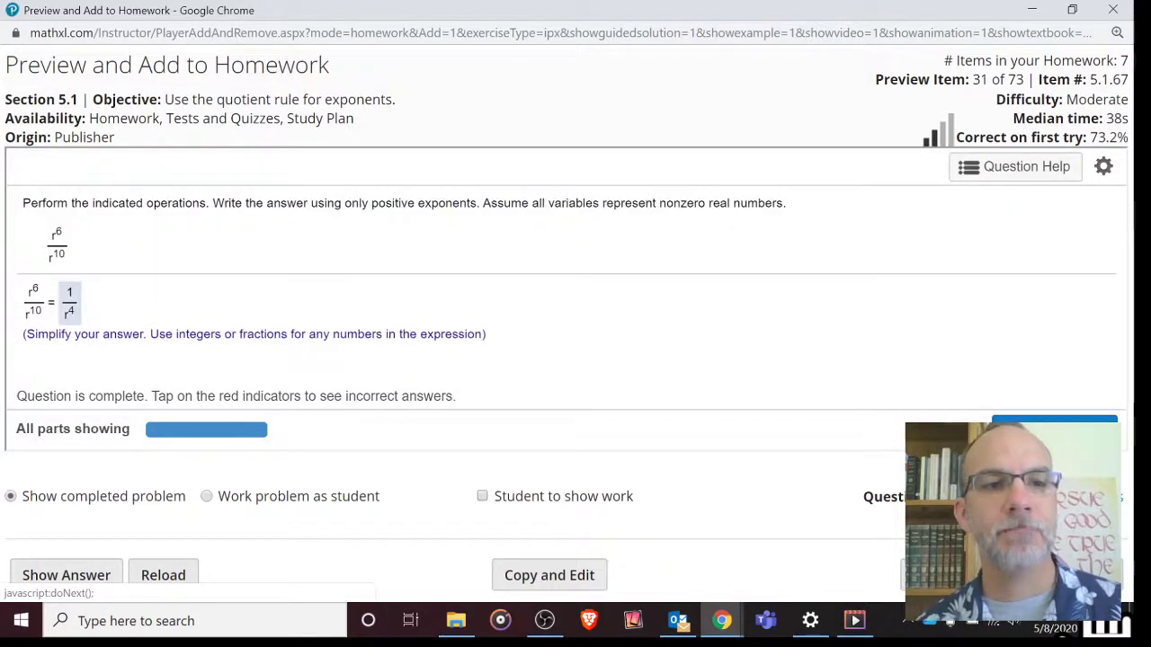
click(1054, 429)
click(1054, 429)
click(1054, 430)
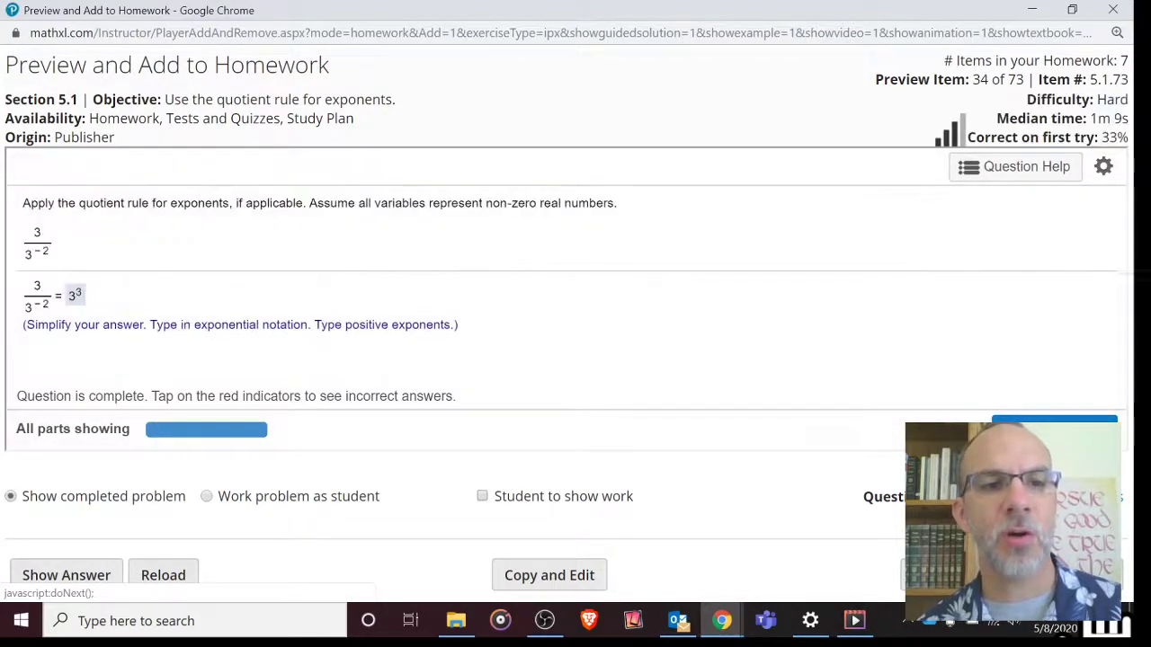
click(944, 430)
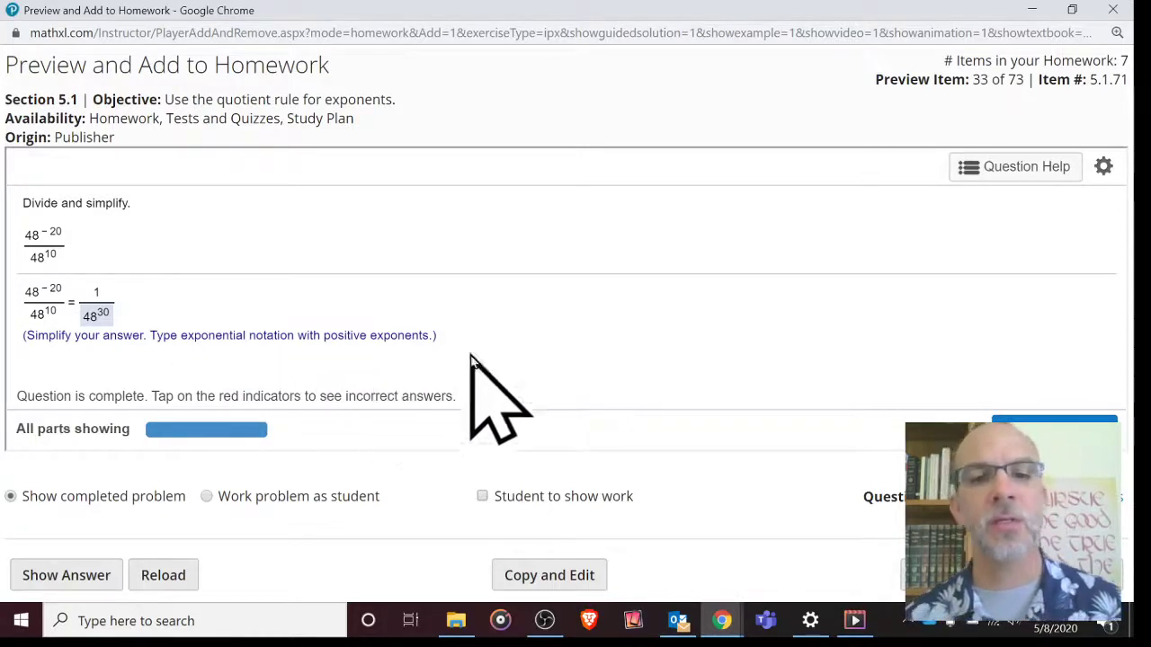
Browse the remaining quotient-rule and power-rule questions up to 5.1.89 on combining rules for exponential expressions
click(1016, 575)
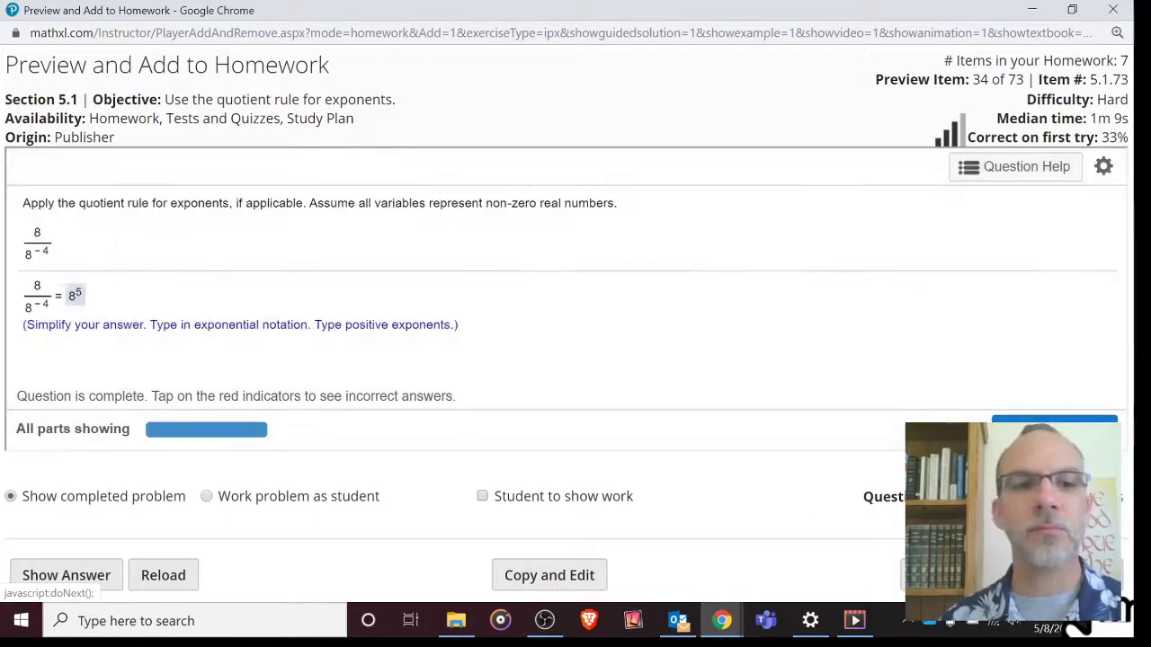
click(1016, 575)
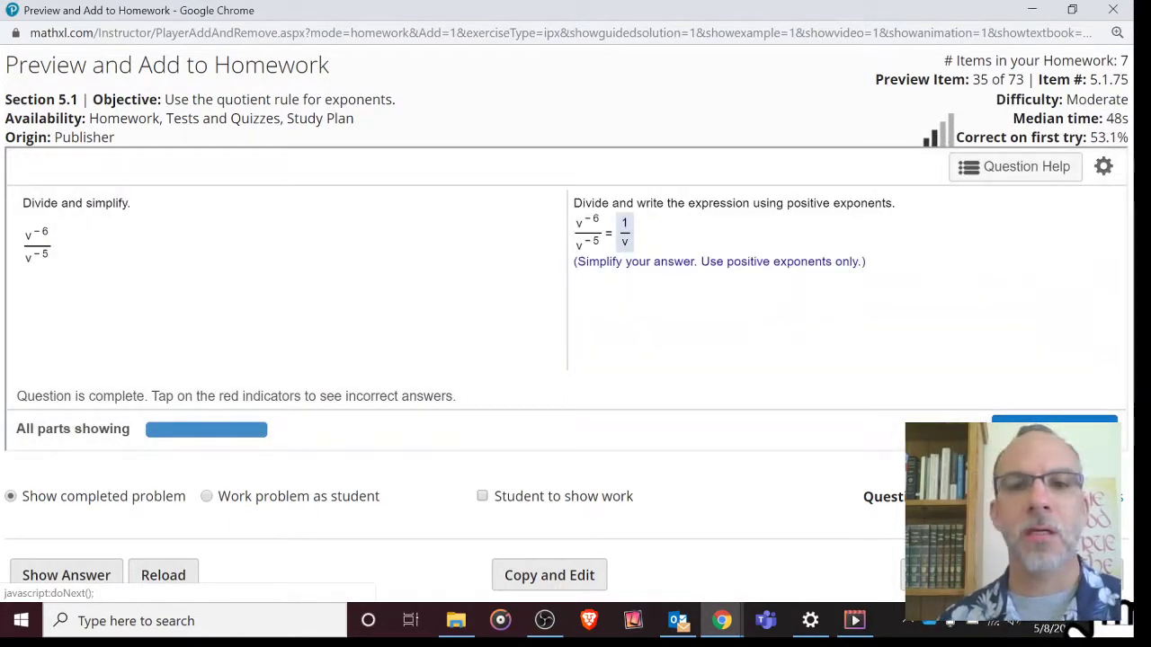
click(1016, 576)
click(1016, 575)
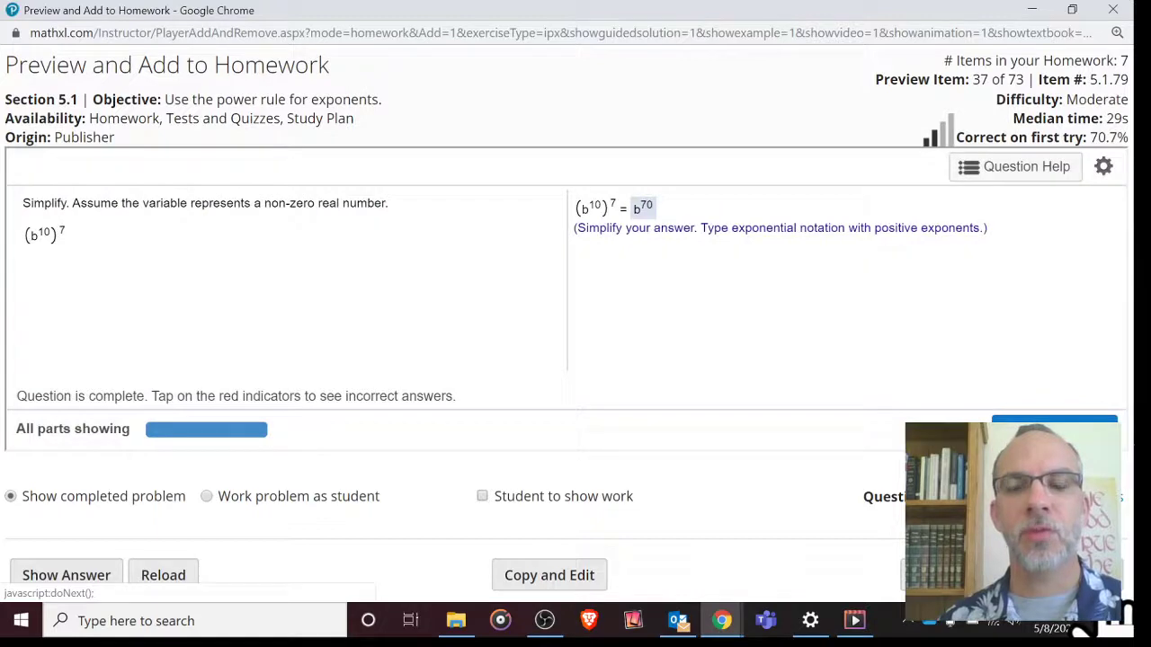
click(1016, 576)
click(1017, 575)
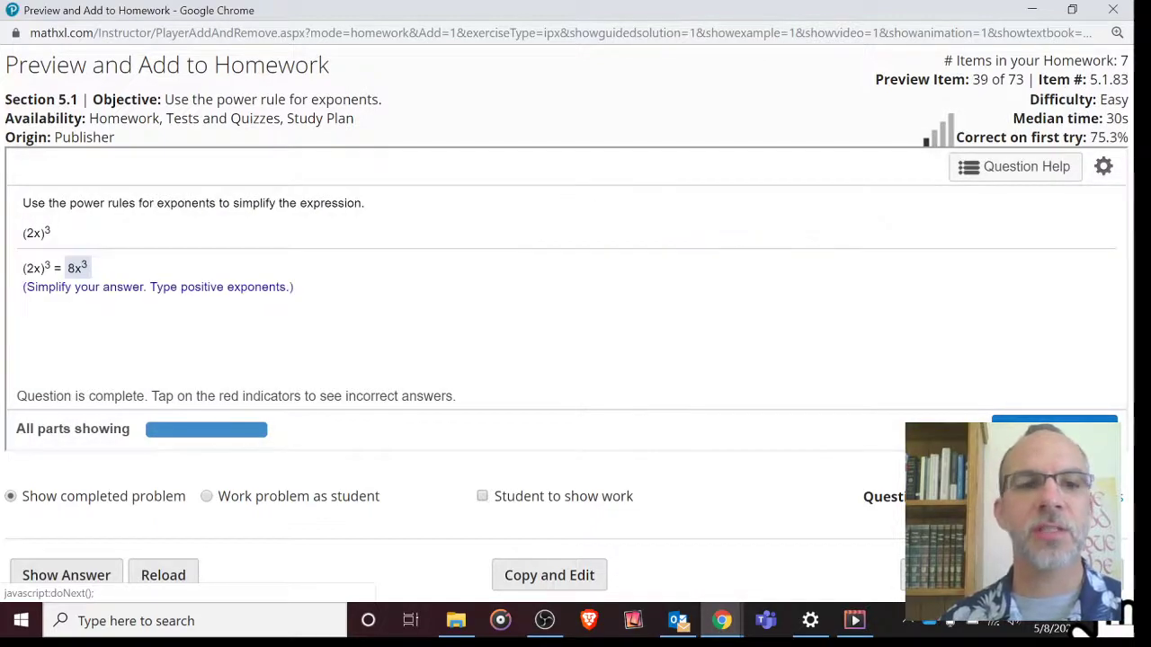
click(1016, 576)
click(1016, 575)
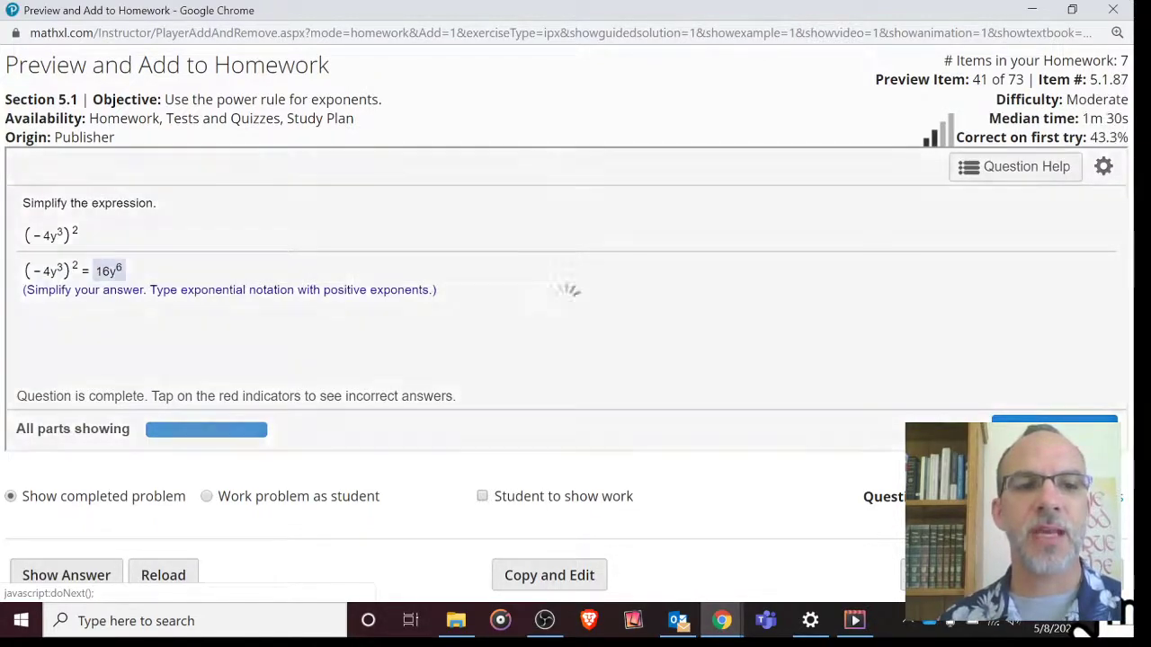
click(1016, 576)
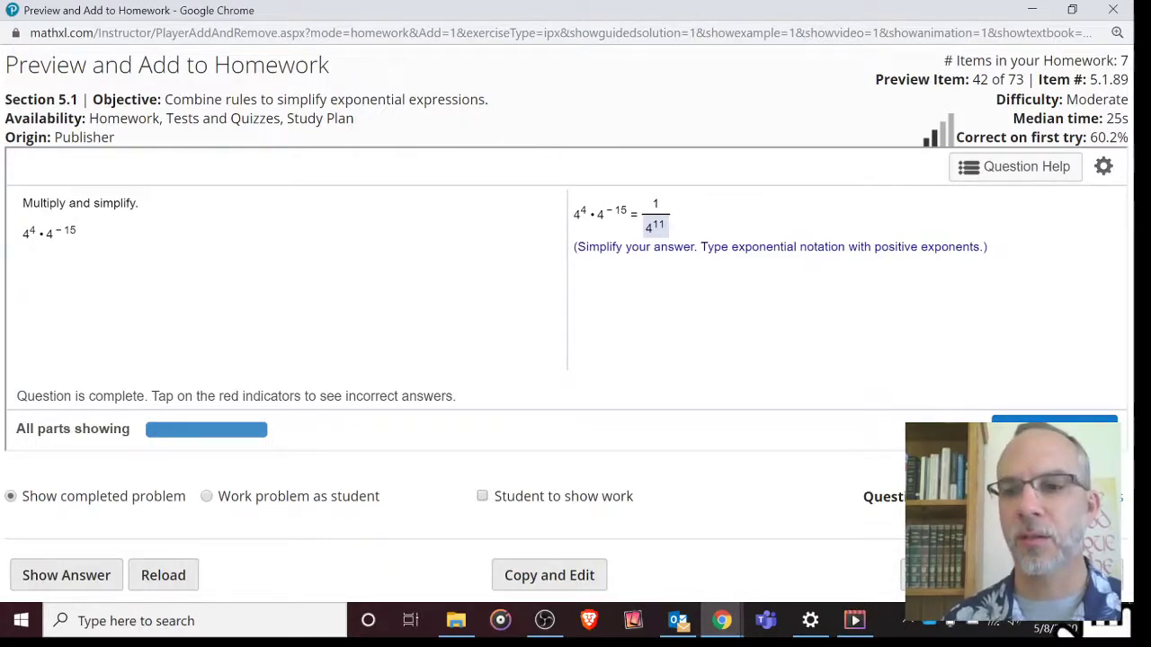
Browse the combined-rule exponent questions from 5.1.91 to 5.1.99, then examine the question help options offered for 5.1.99
key(Return)
key(Return)
key(Return)
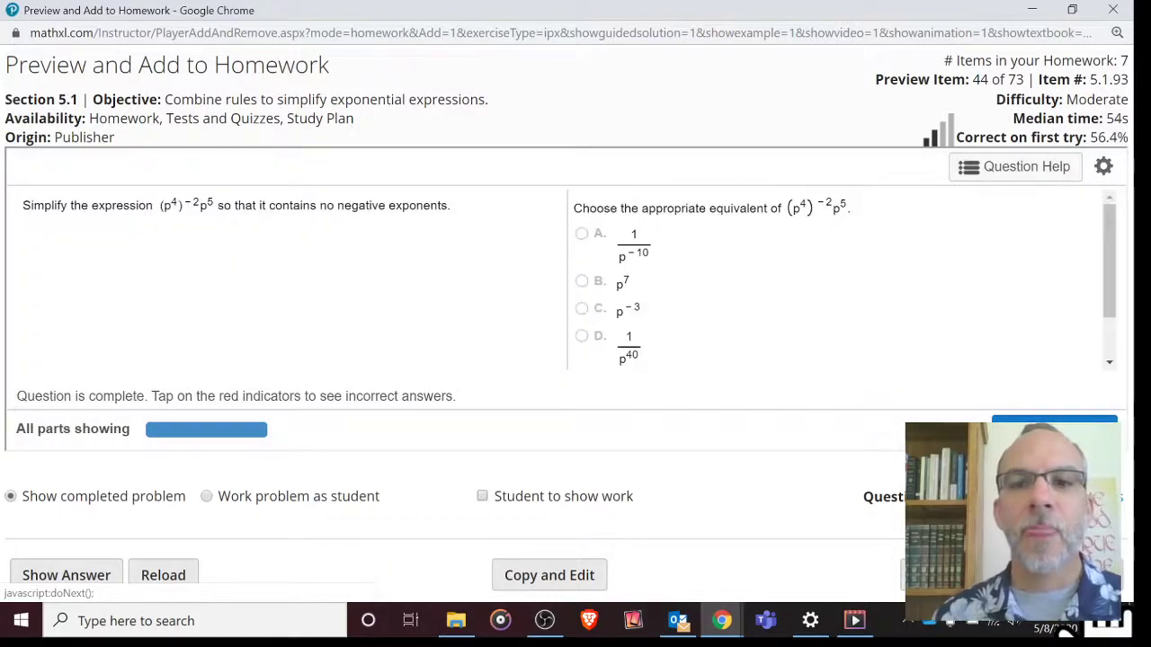
key(Return)
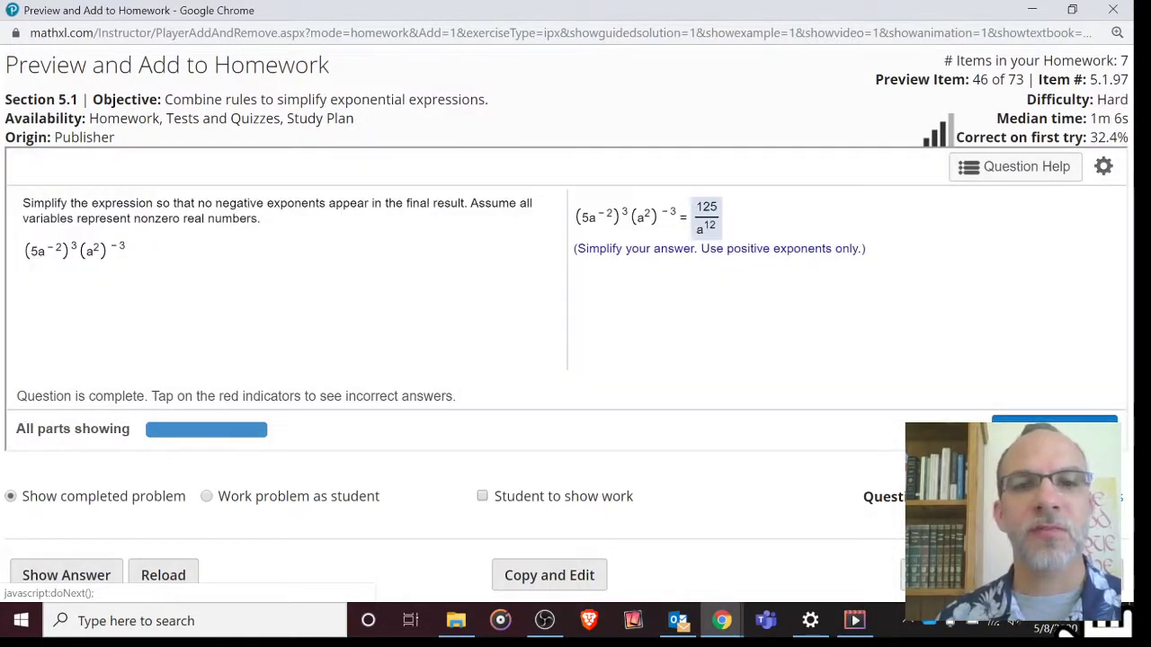
key(Return)
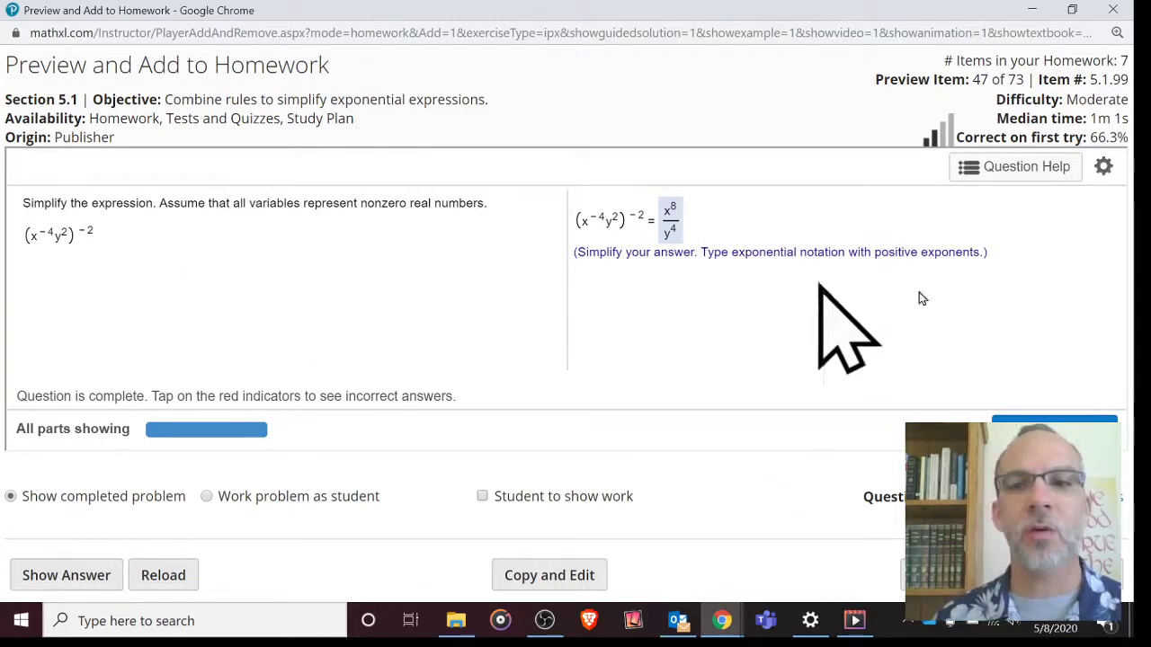
click(1013, 171)
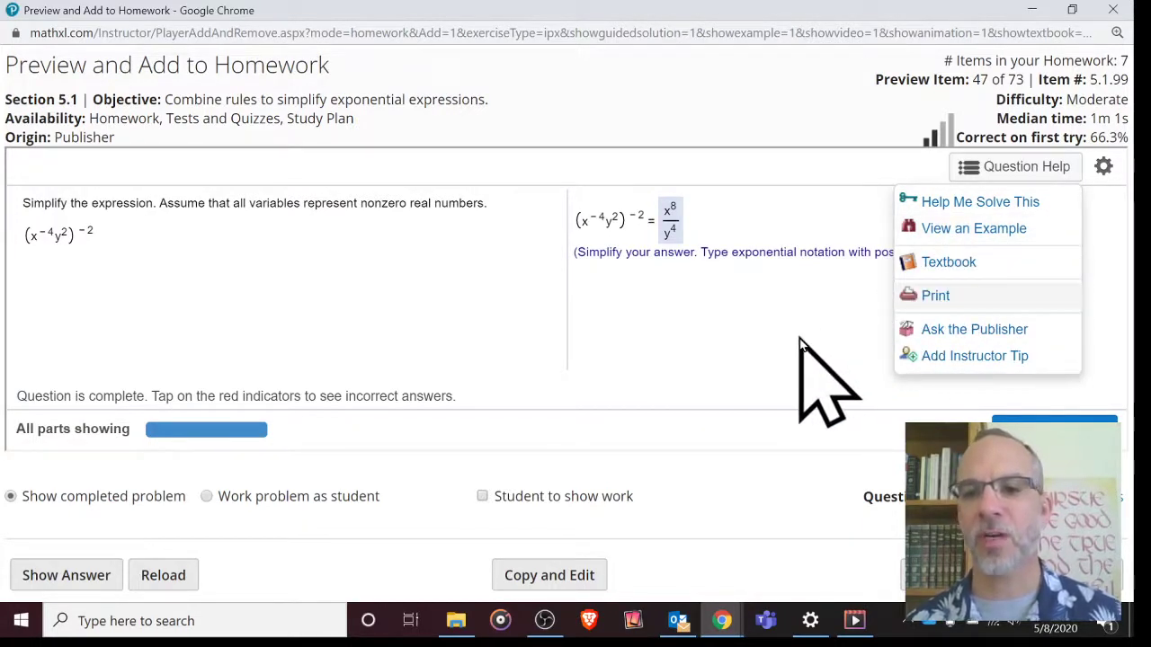
click(720, 391)
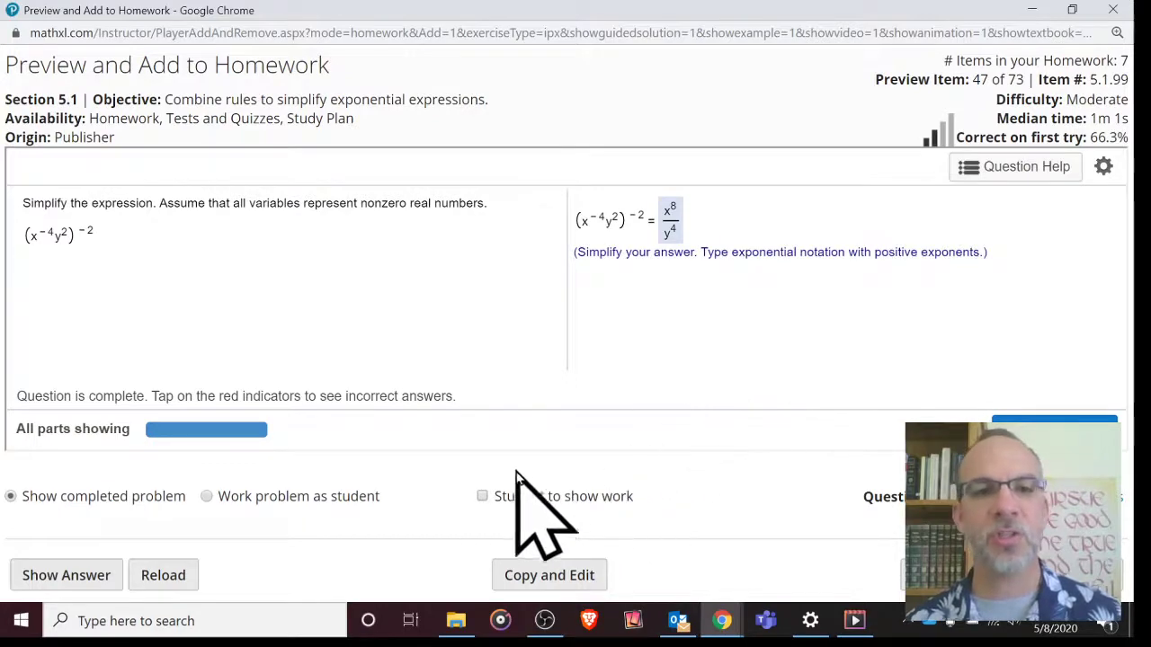
Look through the questions on combining rules for exponential expressions from 5.1.101 to 5.1.113
click(1088, 576)
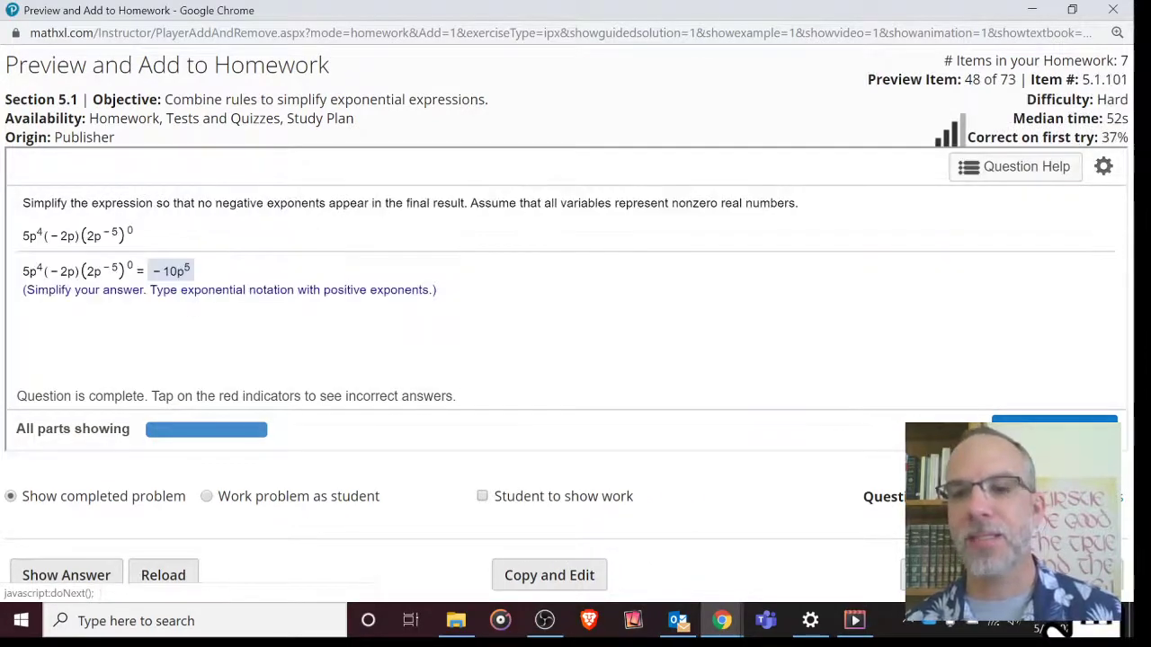
click(1088, 575)
click(1088, 576)
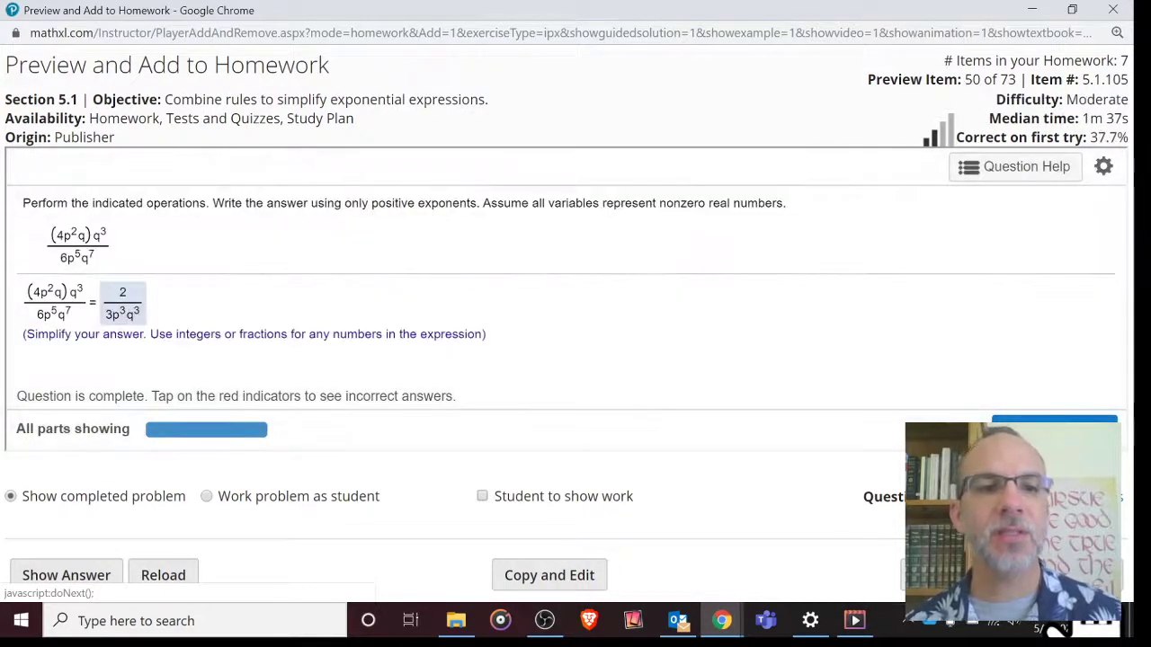
click(1088, 576)
click(1088, 576)
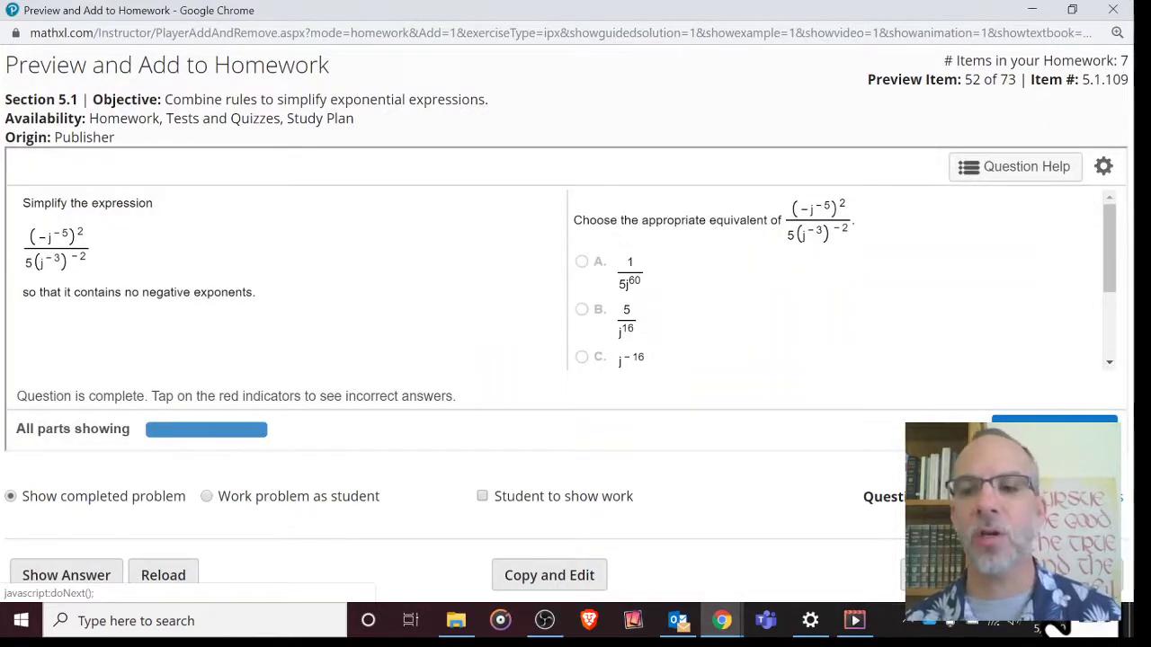
click(1088, 576)
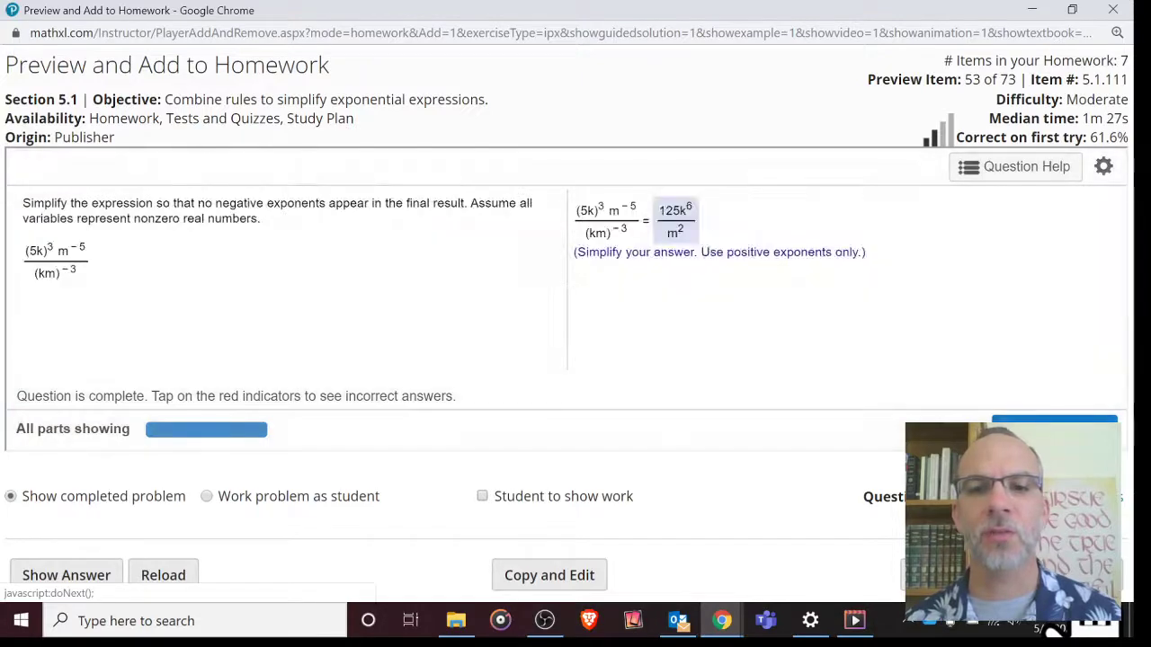
click(1088, 576)
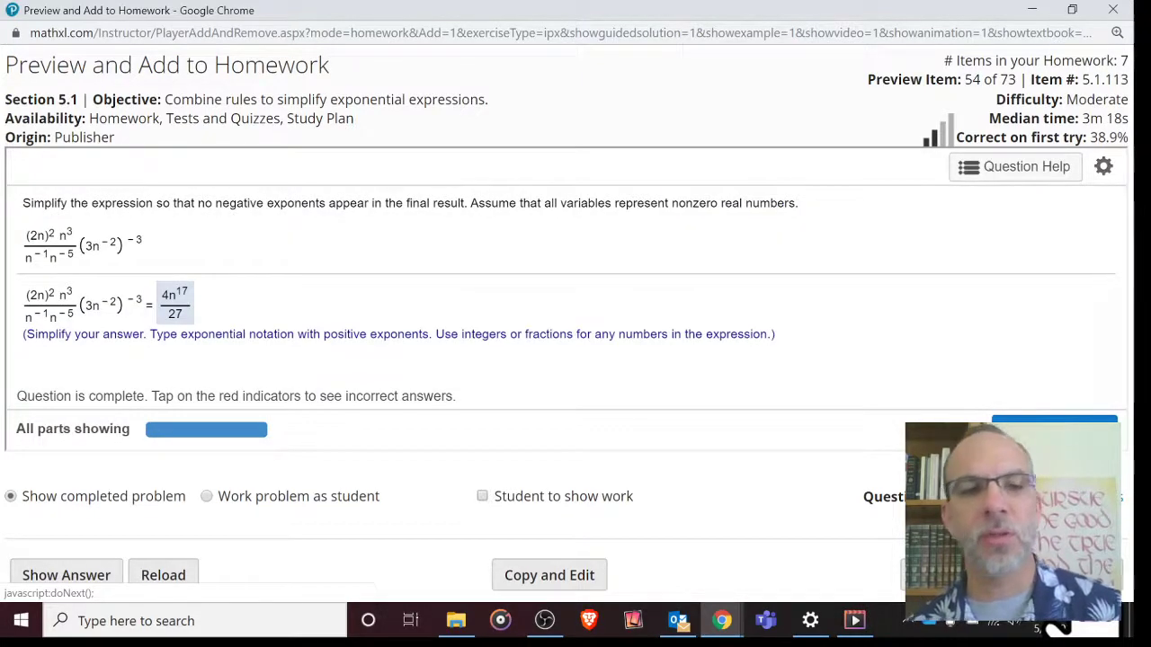
Skip questions 5.1.115 through 5.1.119 and add scientific-notation conversion question 5.1.121 to the homework
click(1088, 576)
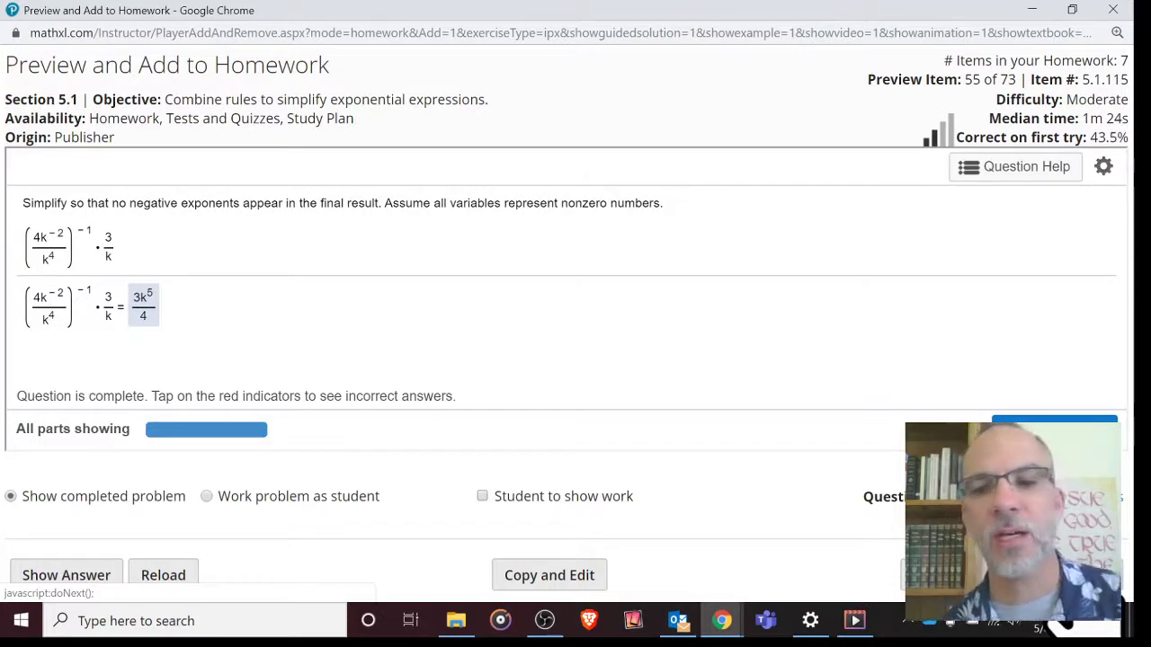
click(1088, 575)
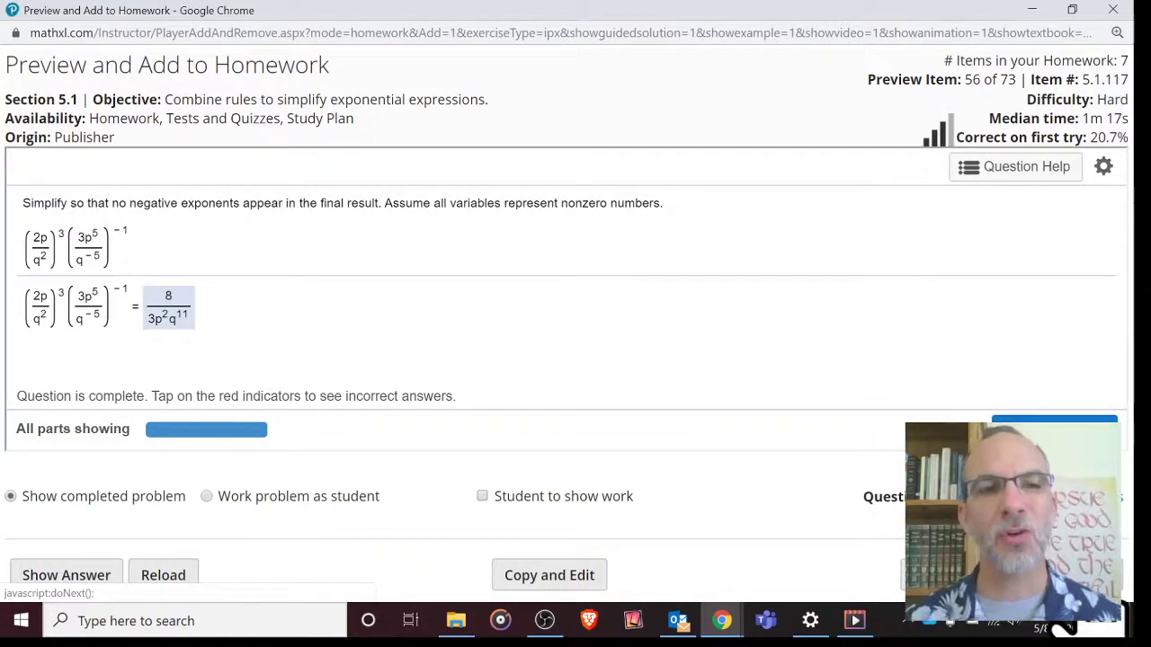
click(1088, 575)
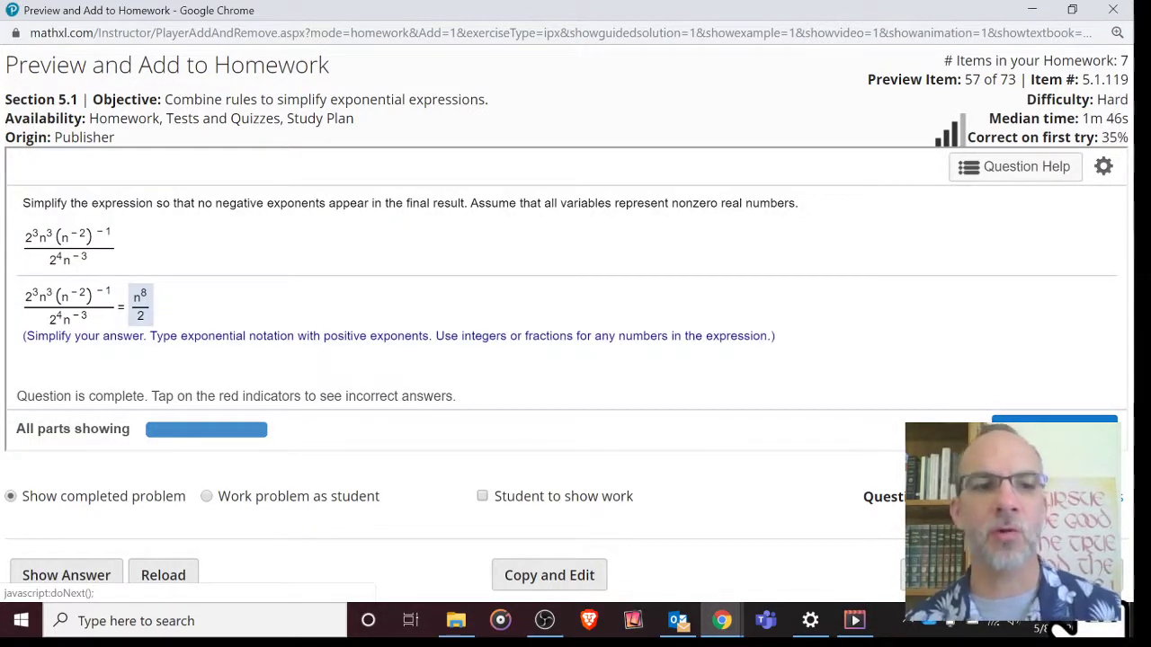
click(1088, 575)
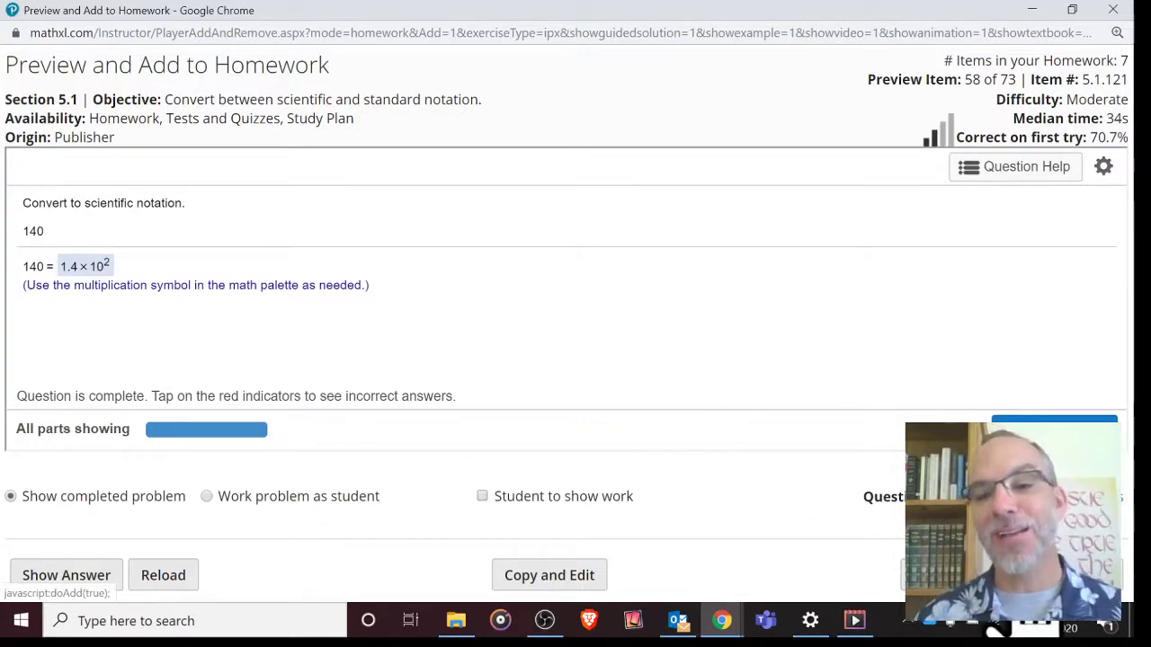
click(1054, 428)
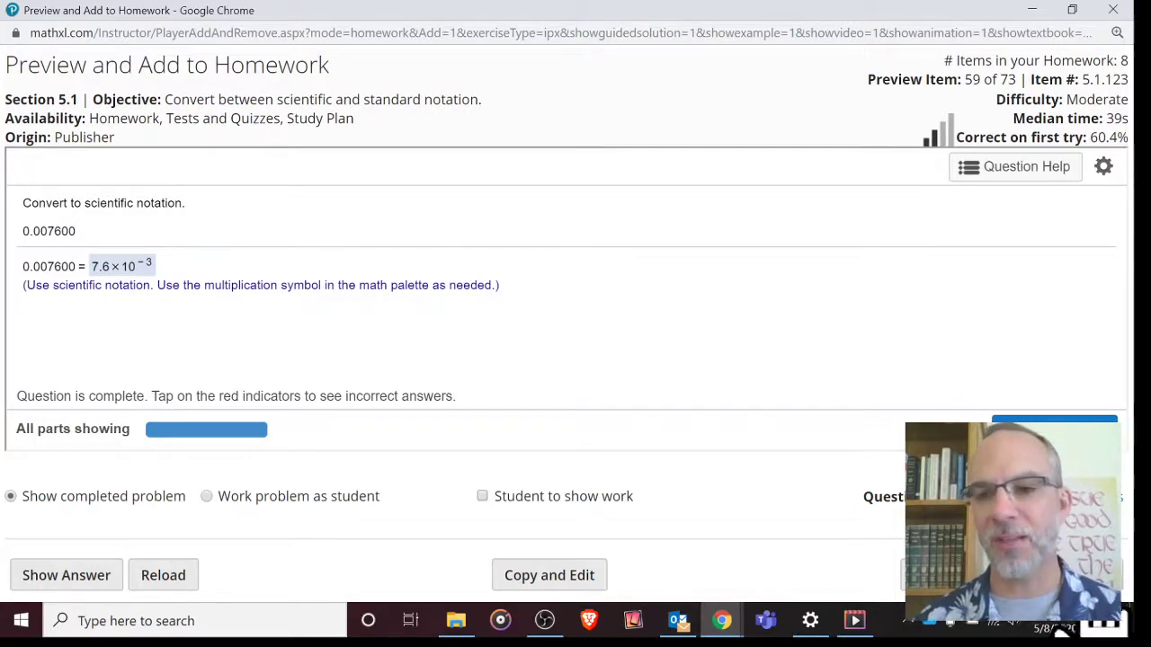
Look through the remaining questions on converting between scientific and standard notation, up to 5.1.135
click(1014, 575)
click(1014, 575)
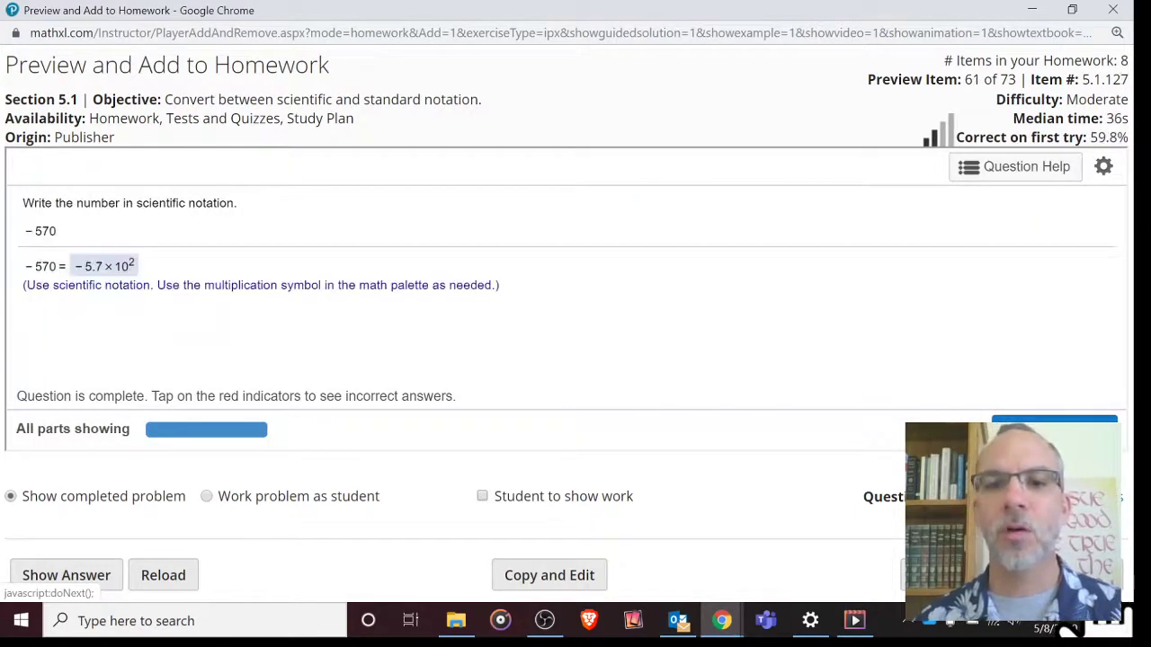
click(1014, 575)
click(1014, 576)
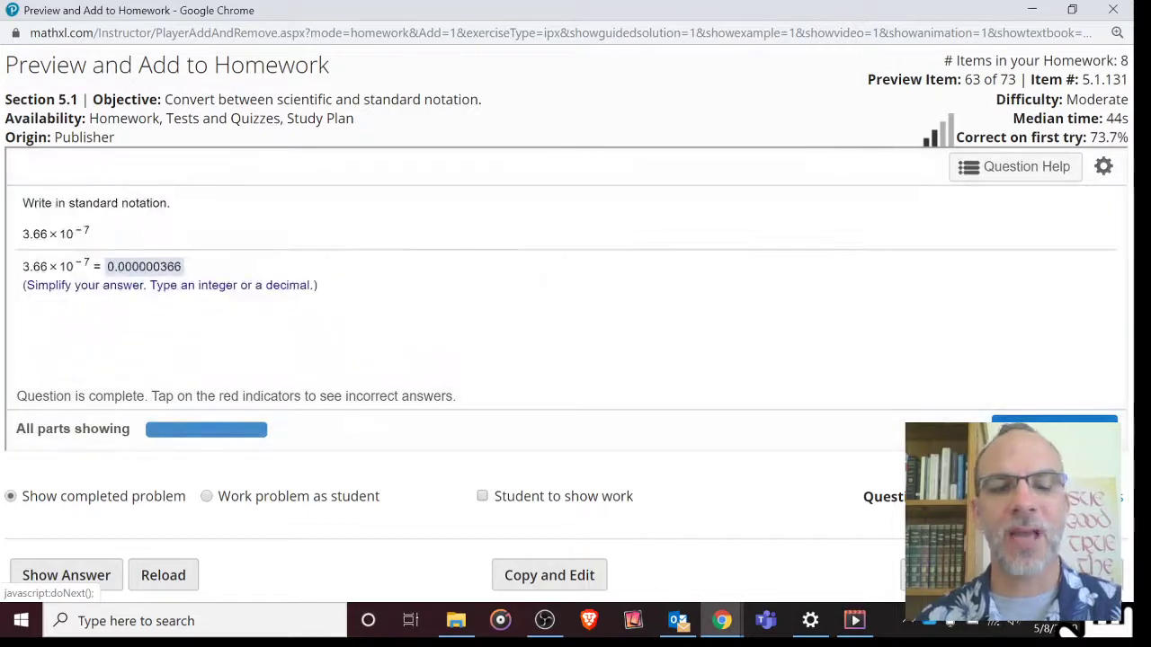
click(1015, 575)
click(1014, 576)
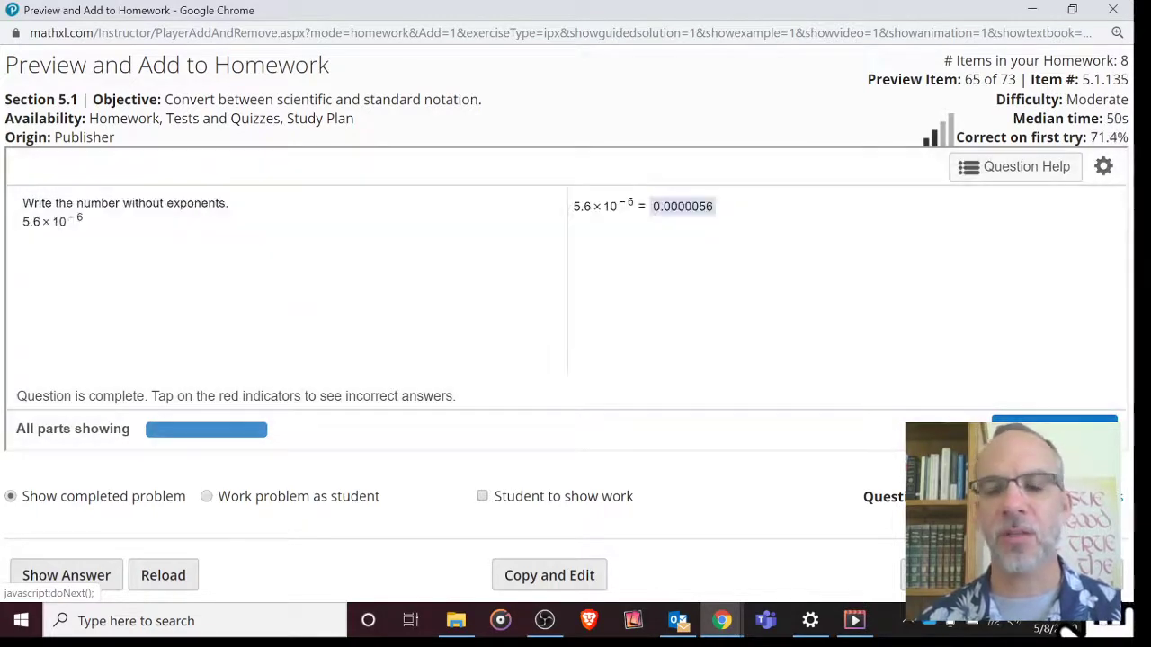
Look through the scientific-notation calculation and application questions from 5.1.137 to the last one, 5.1.151
click(1015, 575)
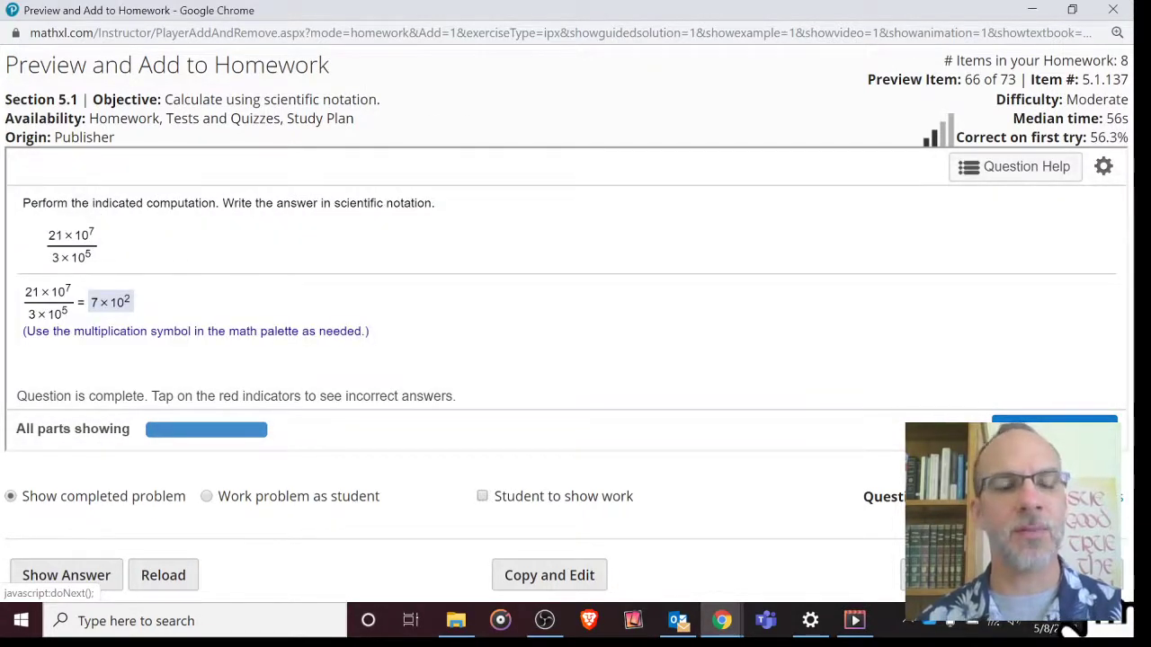
click(1014, 576)
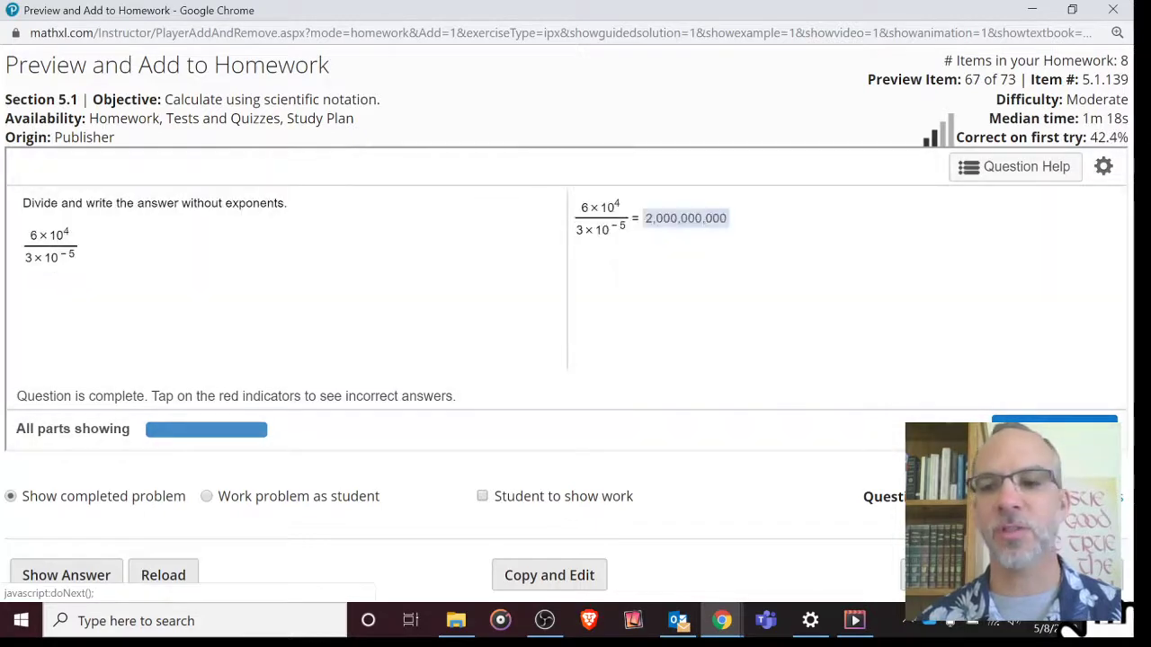
click(1014, 575)
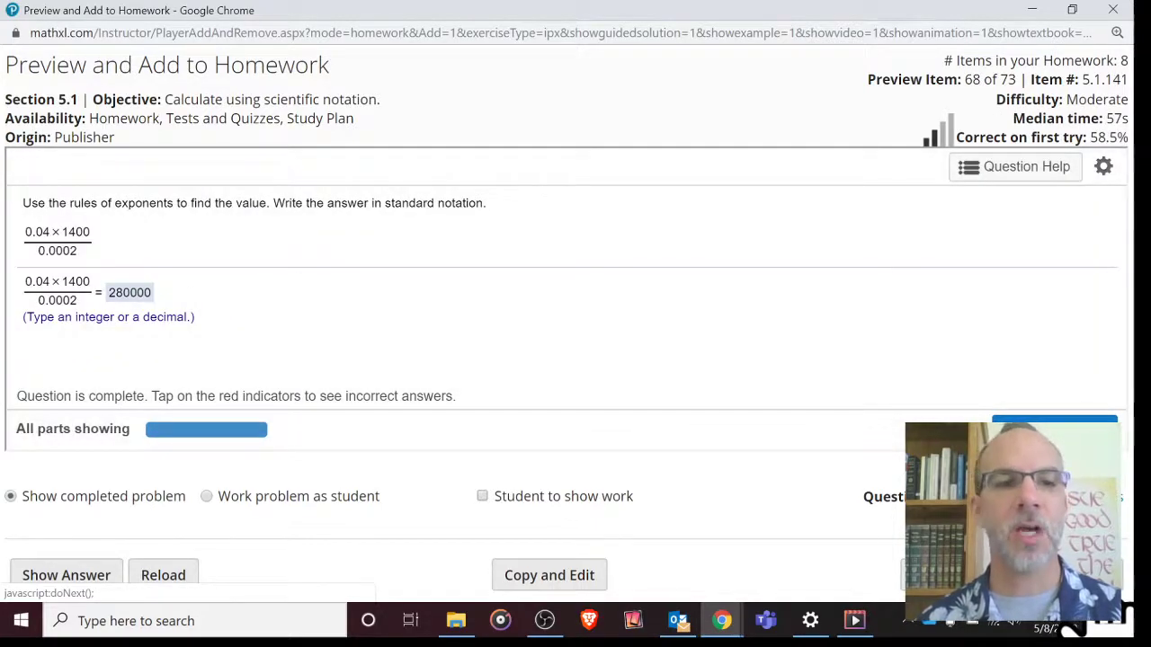
click(1015, 576)
click(1014, 576)
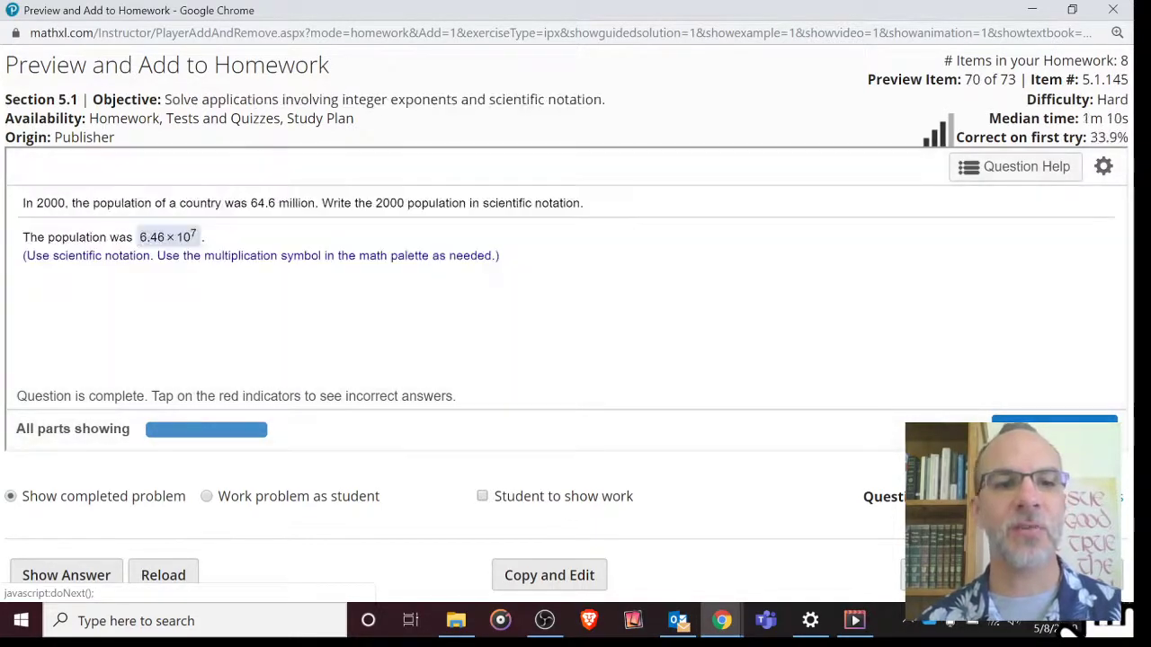
click(1014, 575)
click(1014, 575)
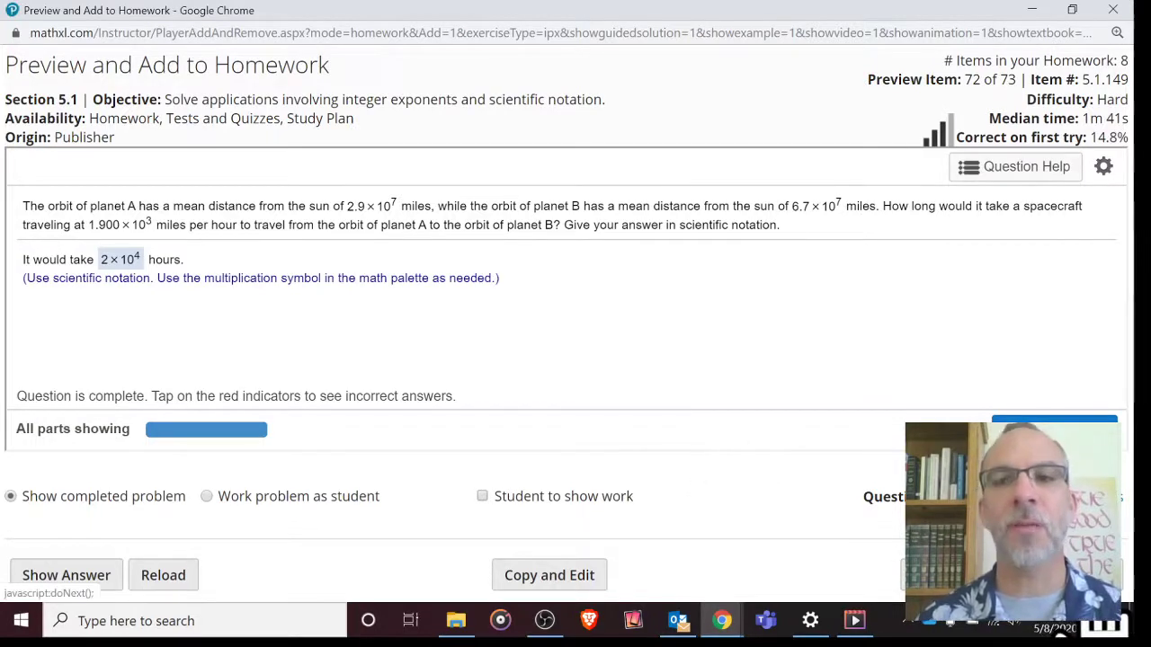
click(1054, 429)
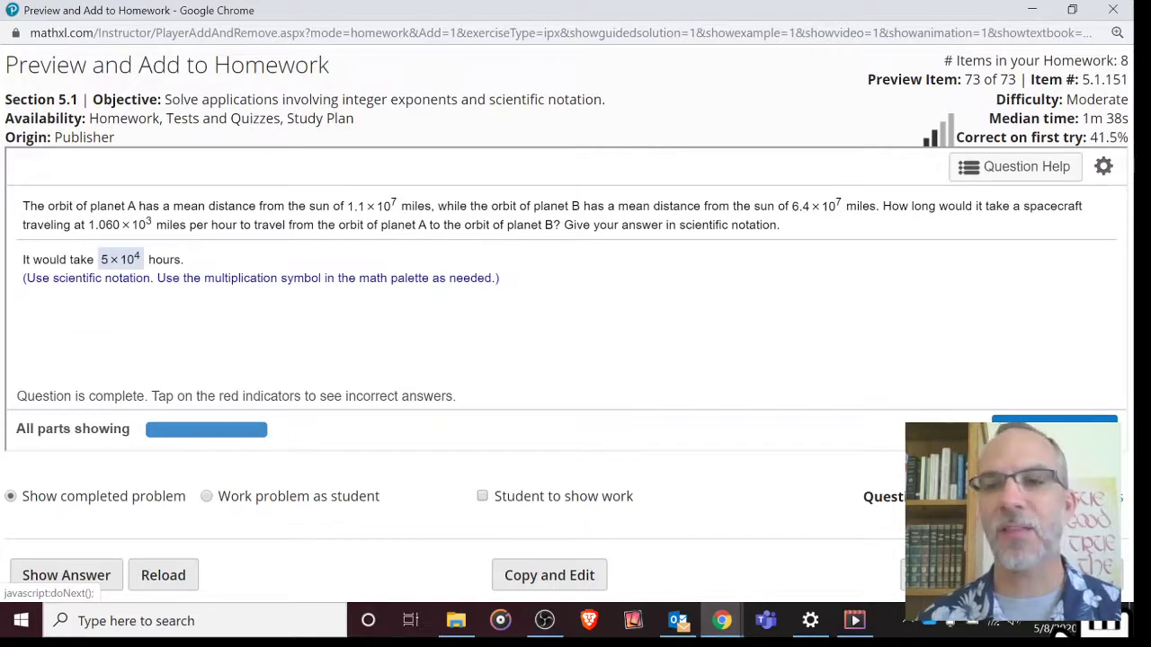
Close the question preview window and, after checking the selected questions and their points, proceed to the Choose Settings stage
click(1115, 12)
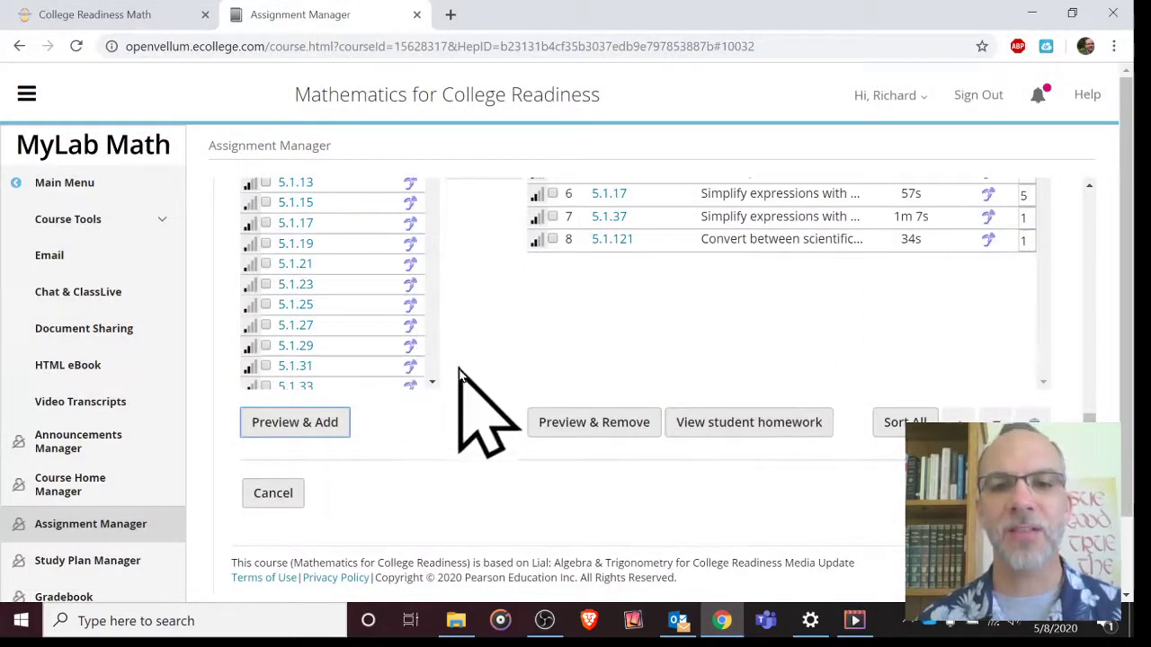
scroll(475, 411, up, 3)
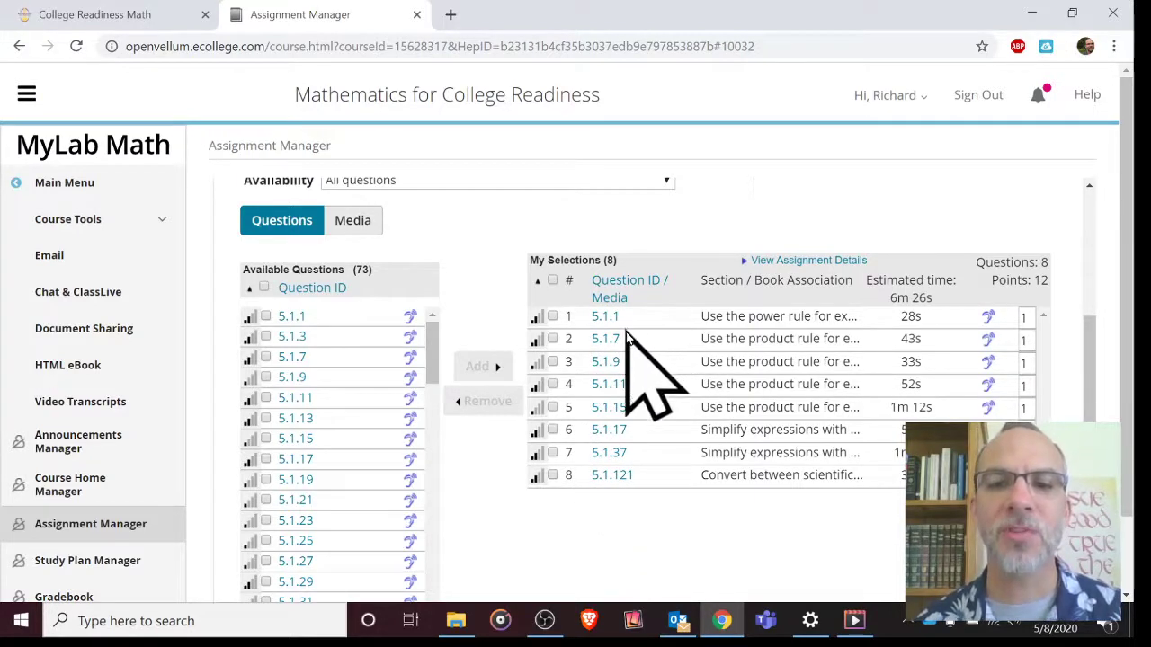
mouse_move(603, 338)
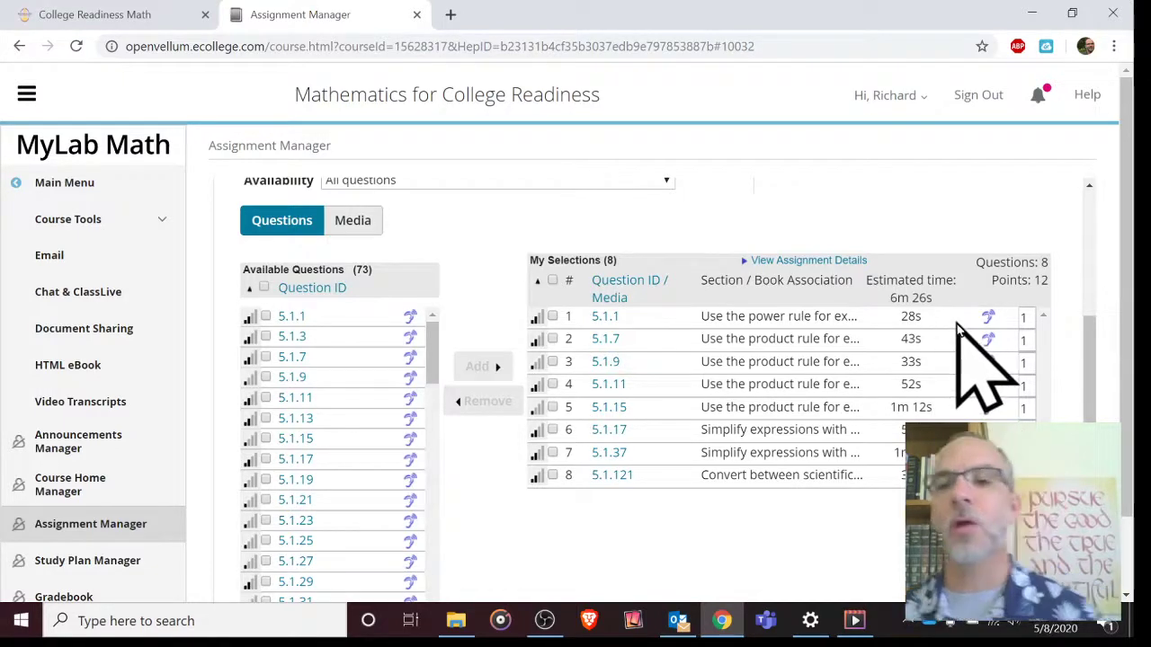
scroll(796, 424, down, 3)
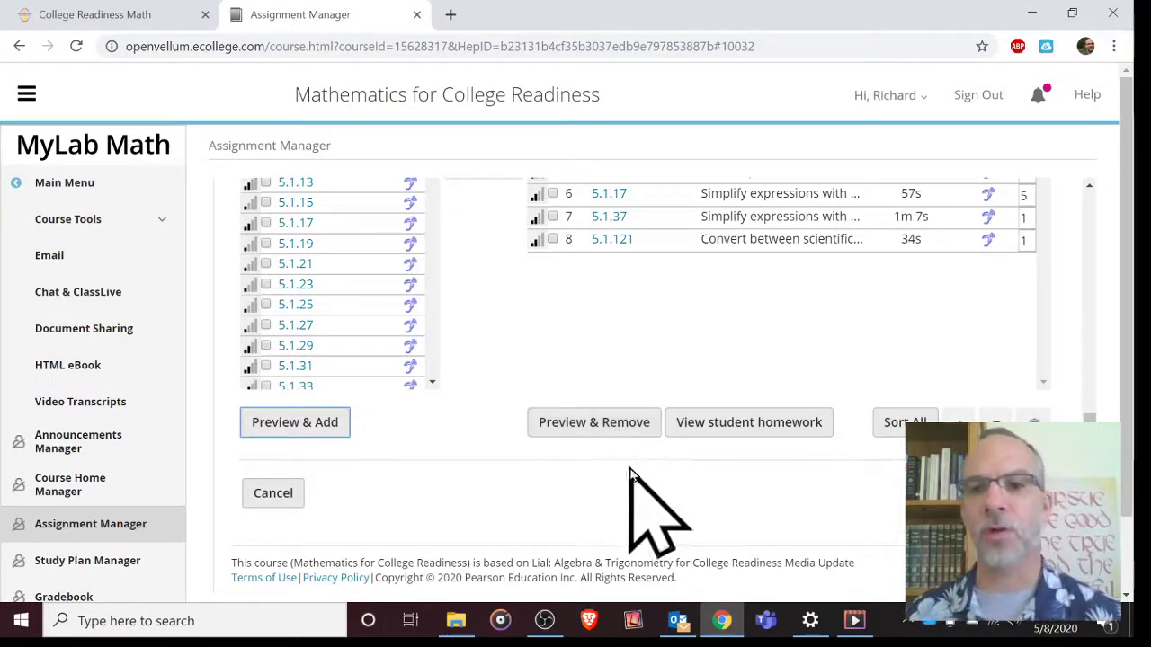
click(989, 492)
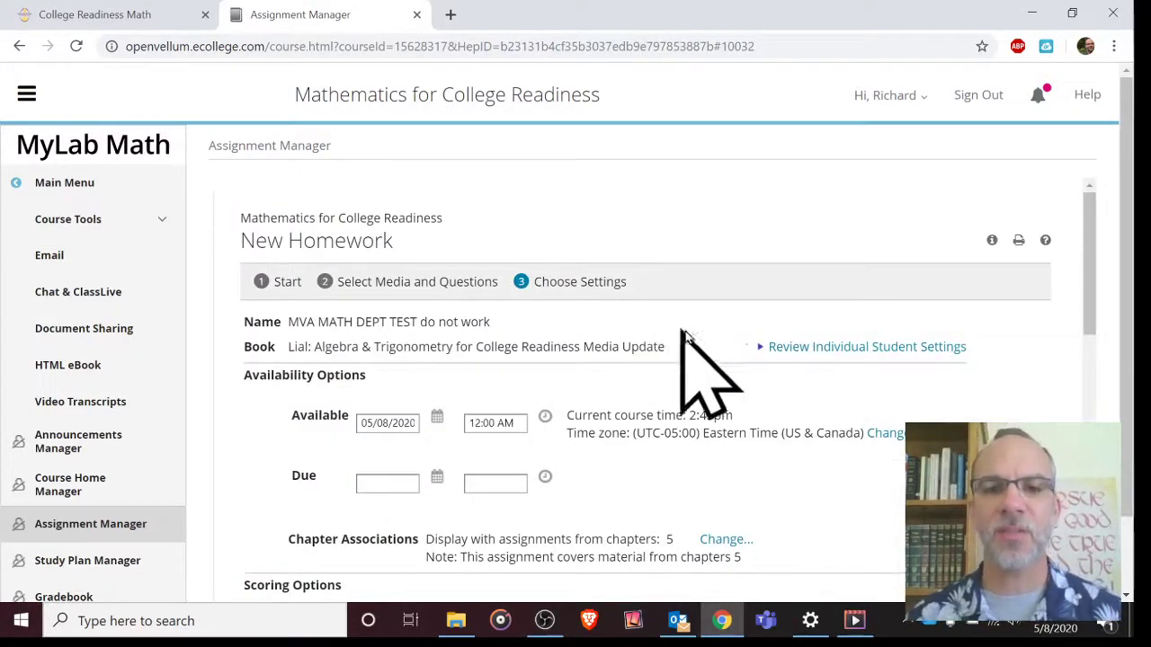
Set the homework's due date to 05/11/2020 and its due time to 11:00 PM
scroll(700, 338, down, 1)
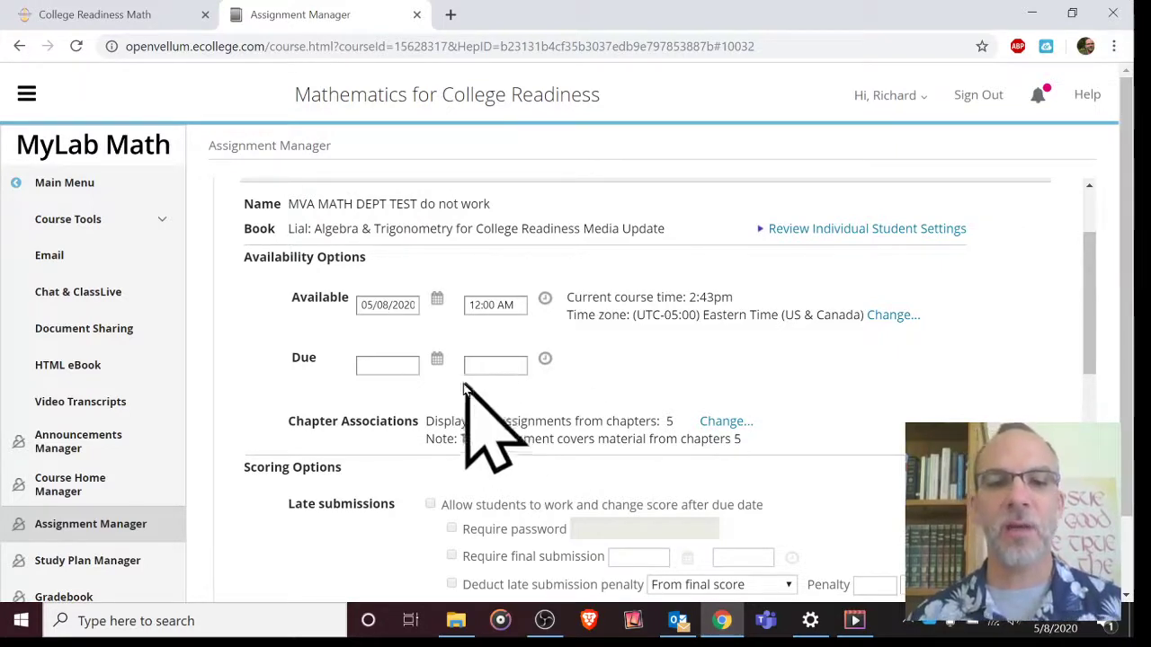
click(436, 362)
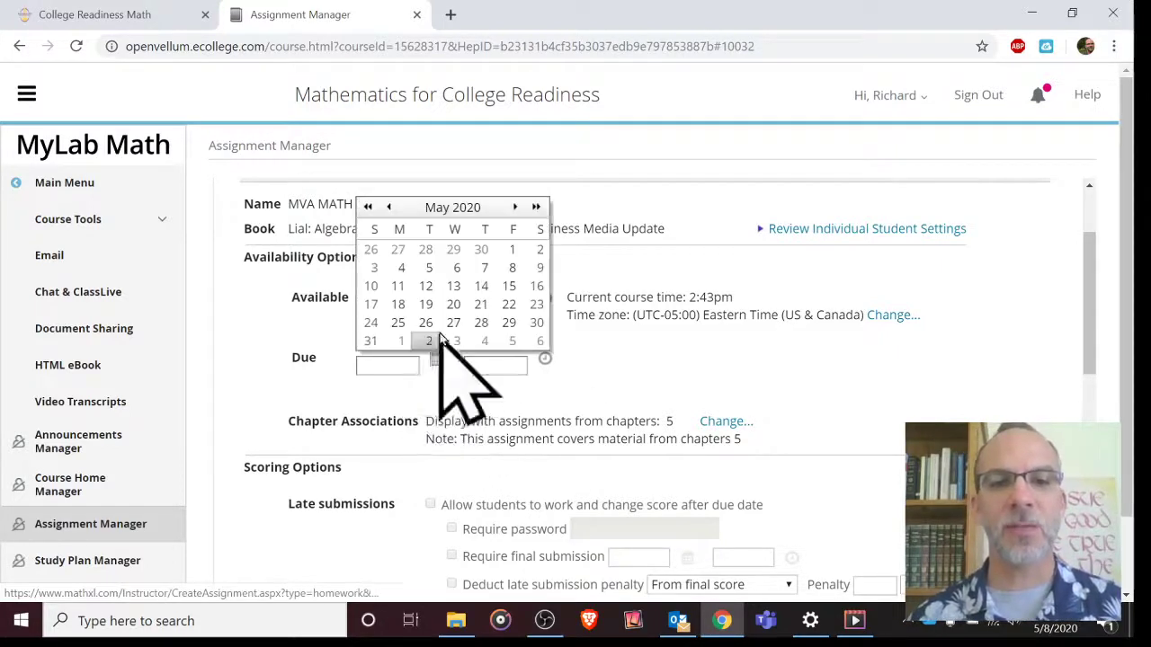
click(397, 286)
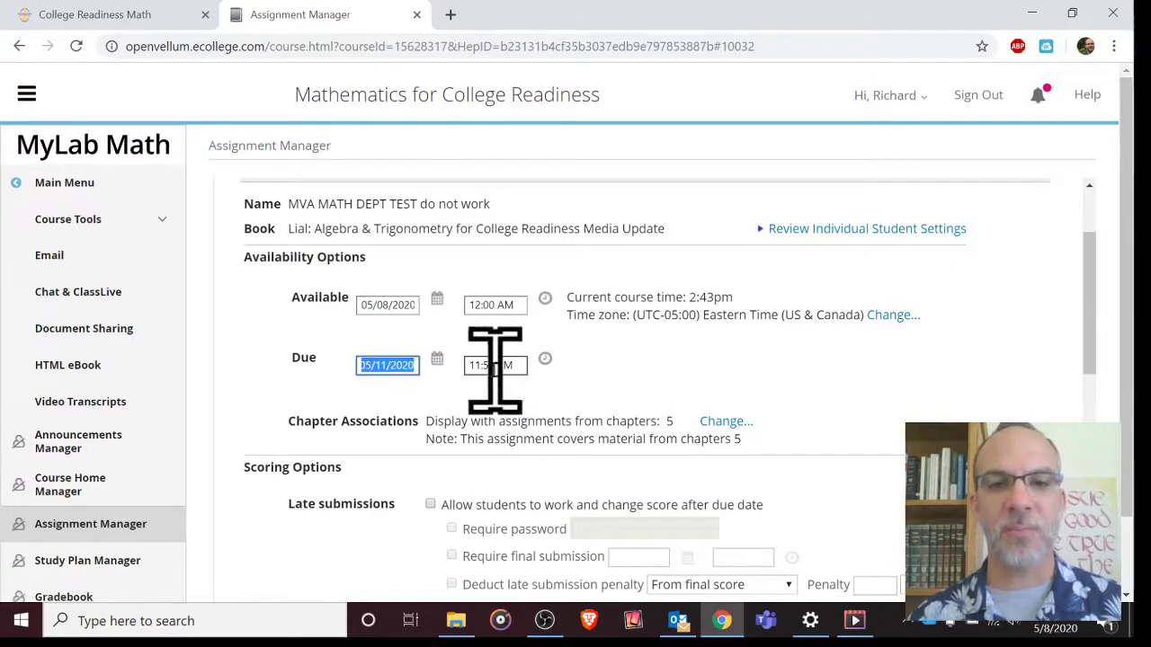
click(545, 359)
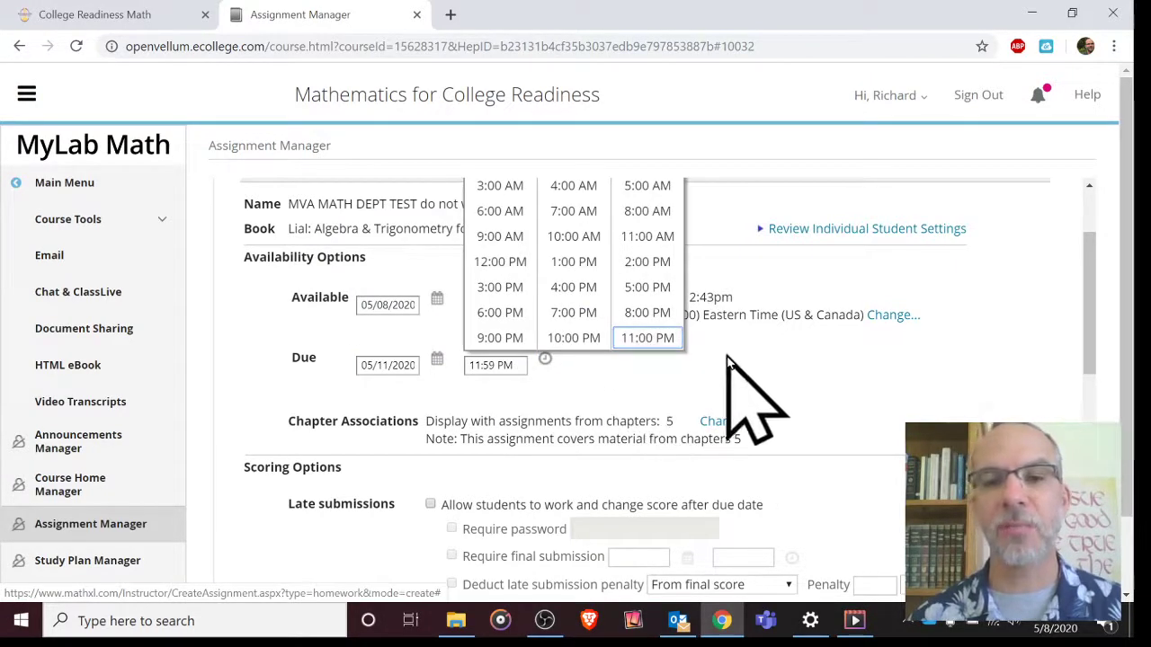
click(648, 340)
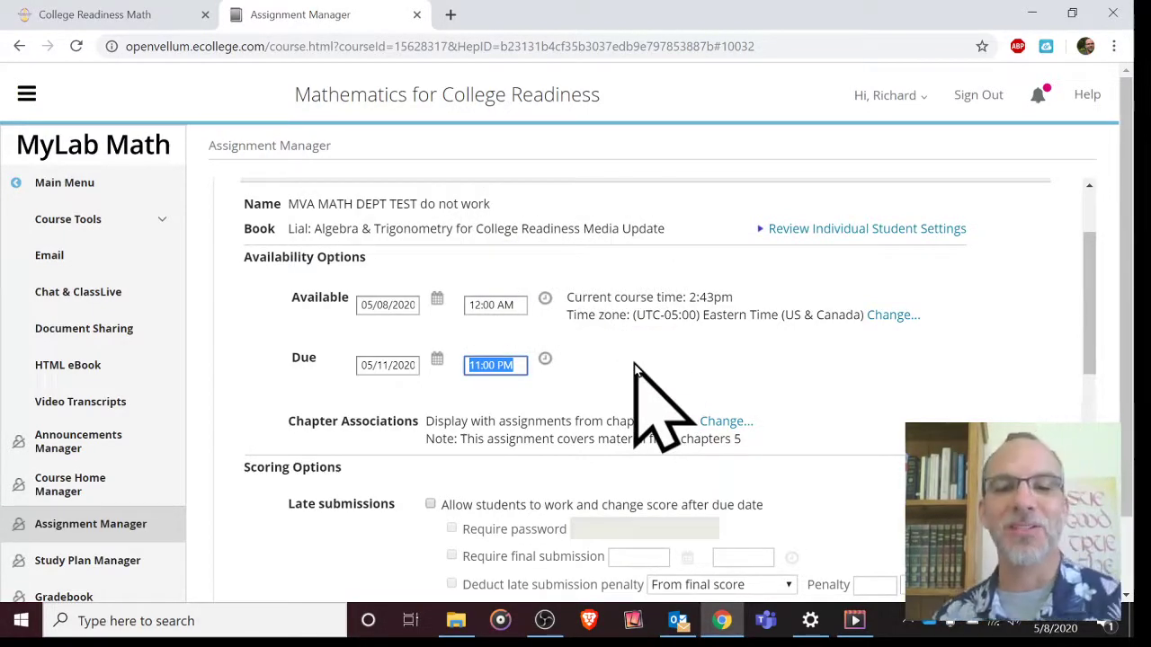
click(704, 369)
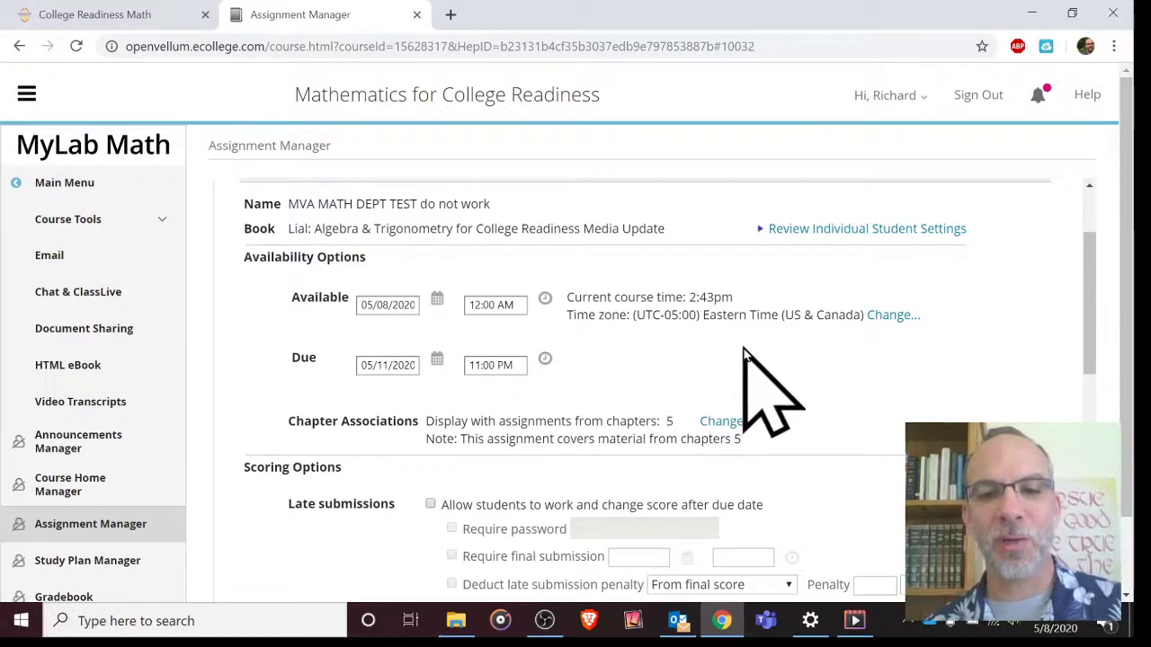
Allow students to work and change their score after the due date, requiring final submission by 05/14/2020 at 11:00 PM
scroll(769, 350, down, 2)
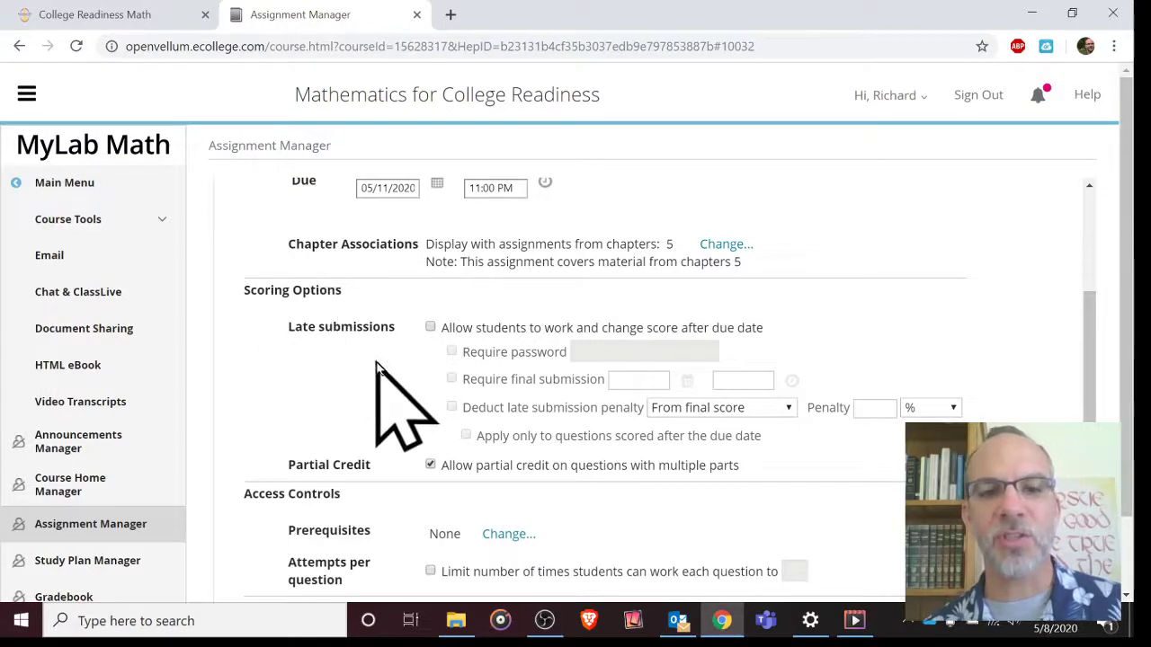
click(430, 328)
click(431, 329)
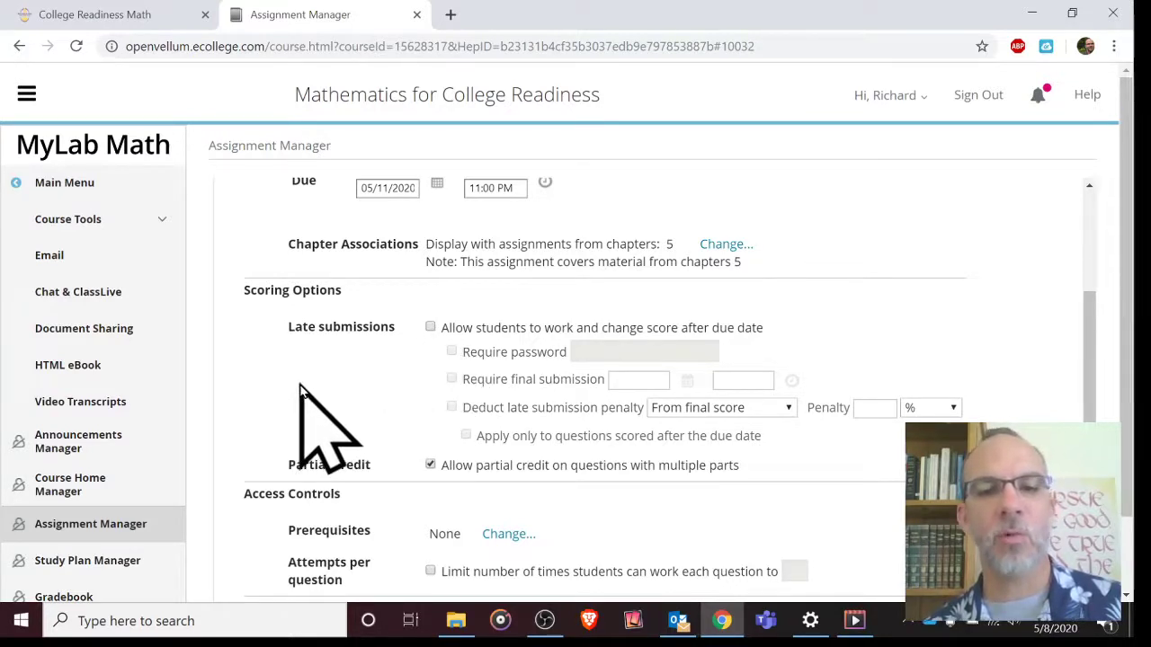
click(430, 328)
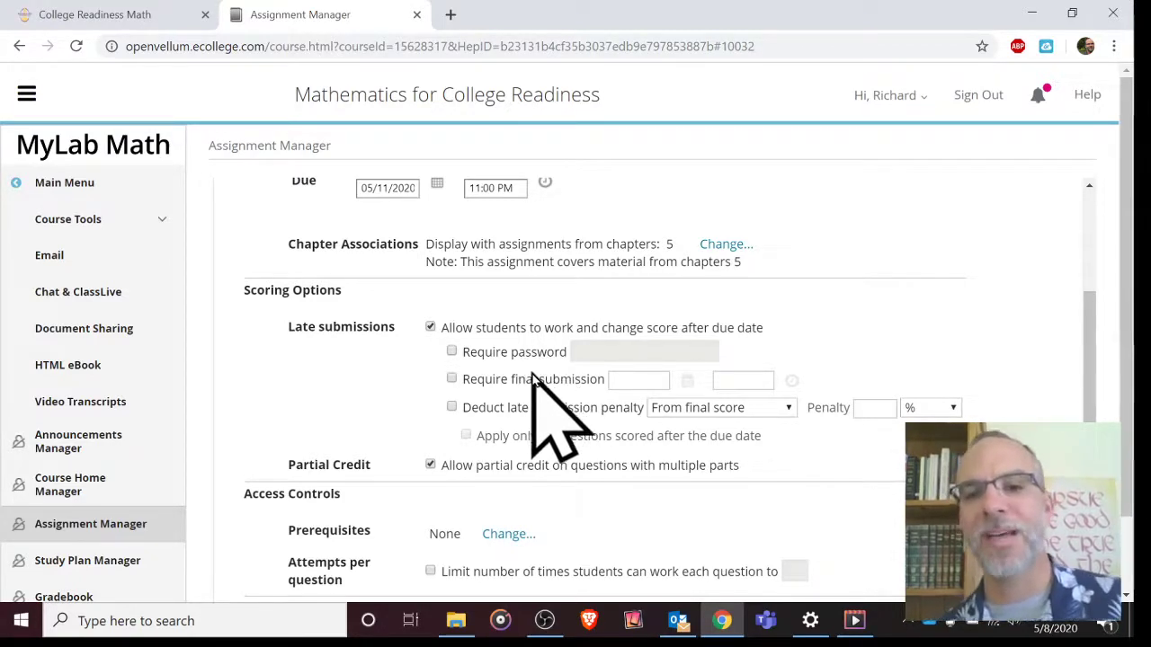
click(451, 379)
click(689, 380)
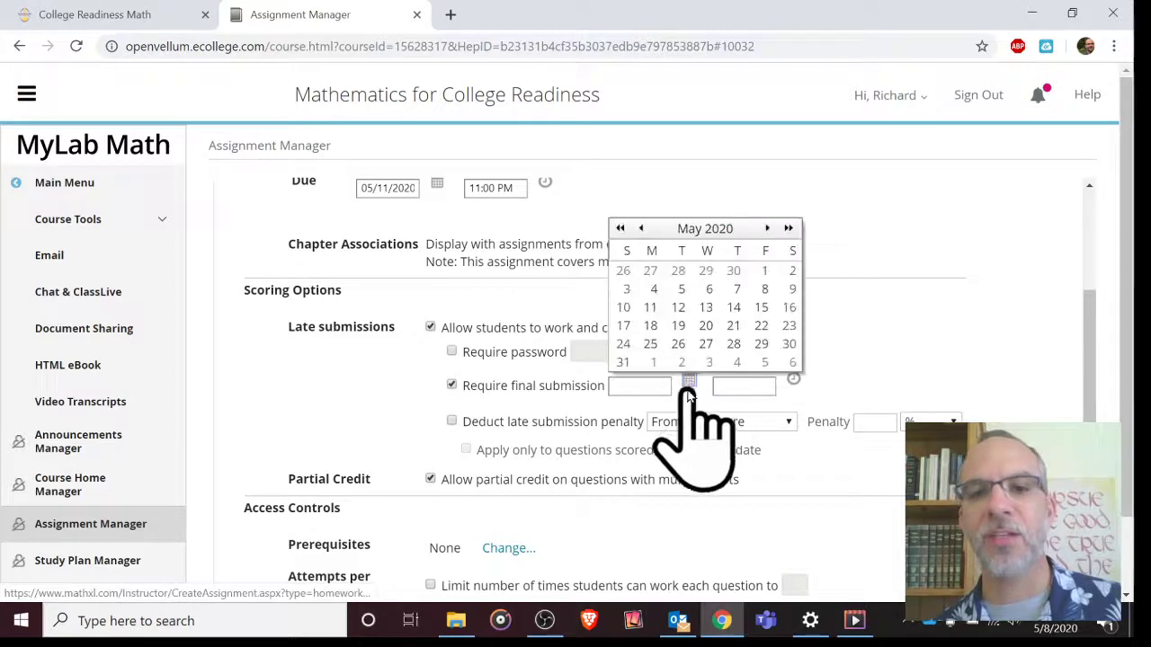
click(734, 308)
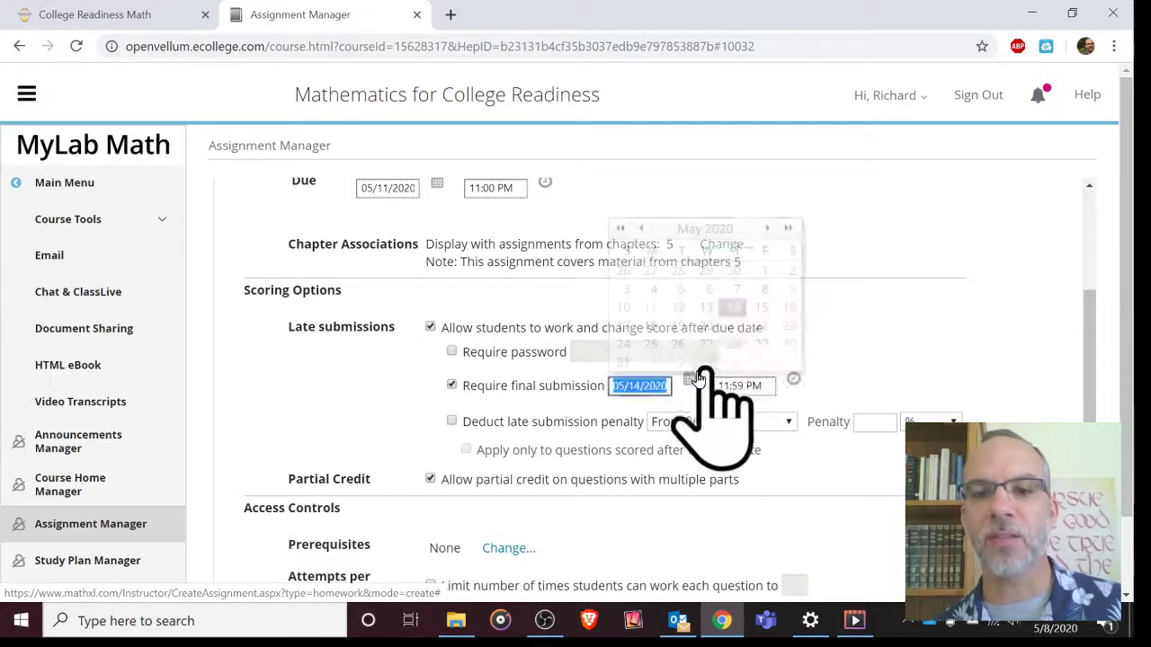
click(795, 381)
click(869, 362)
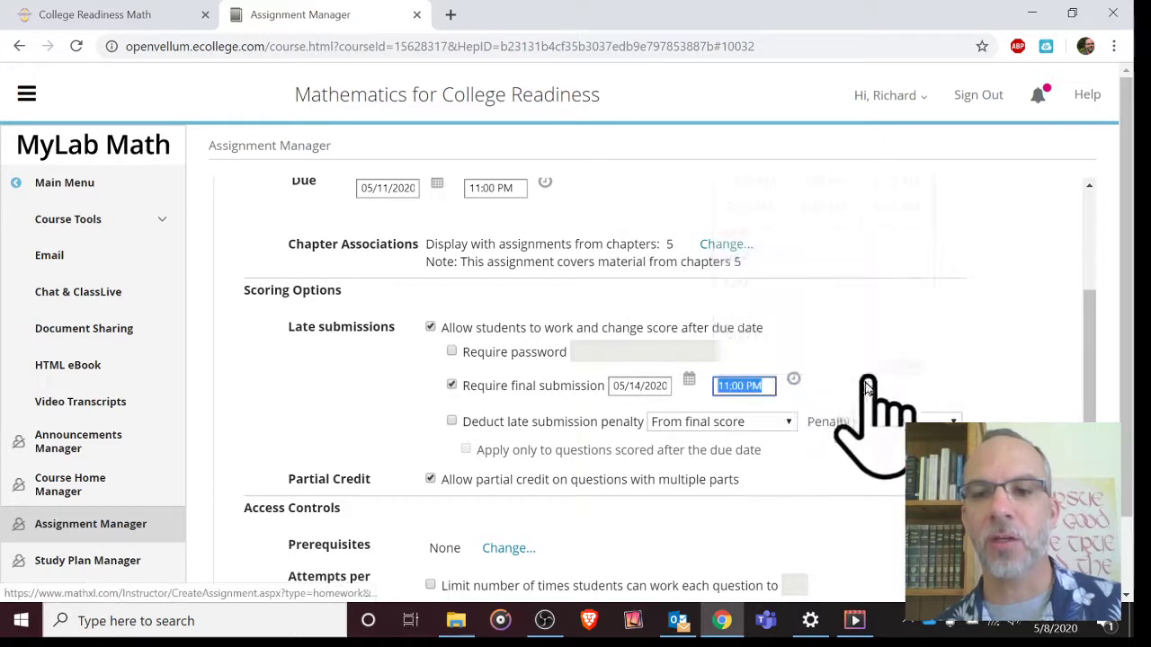
Deduct a late submission penalty of 10% per day from the final score
click(451, 421)
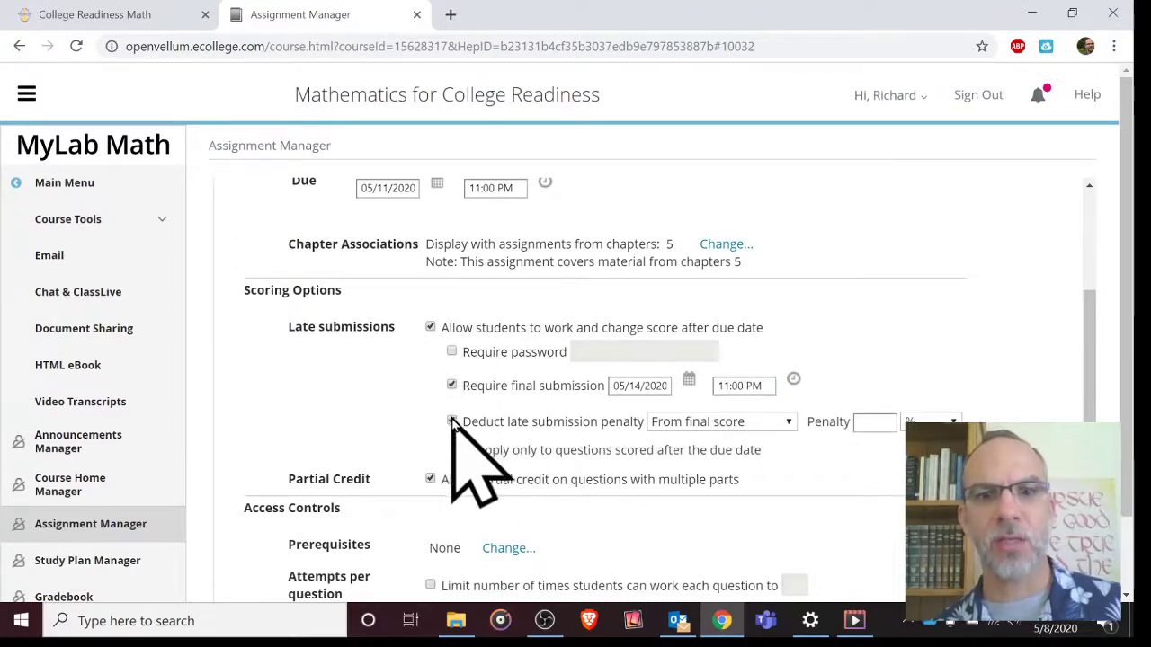
click(715, 421)
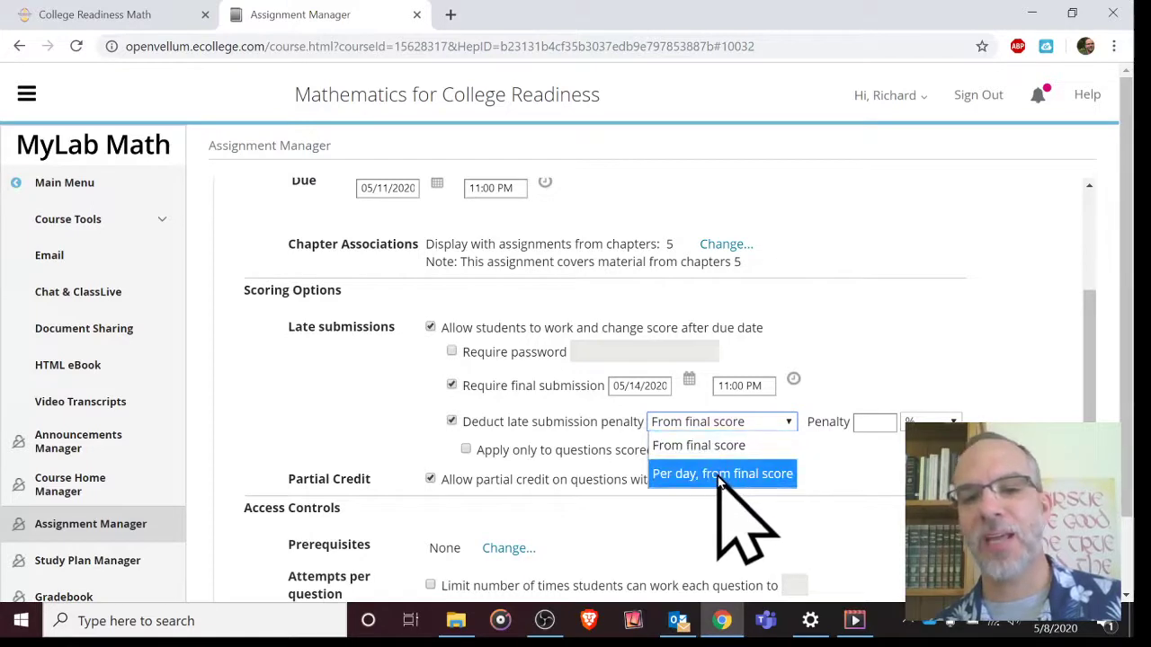
click(719, 477)
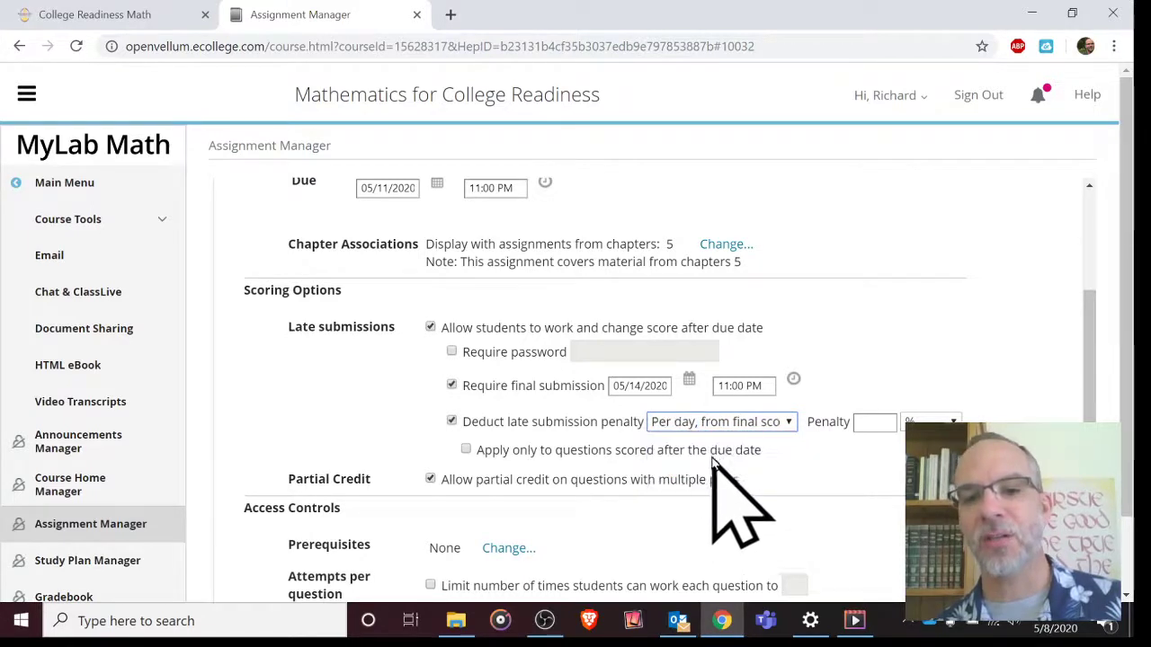
click(871, 423)
click(885, 454)
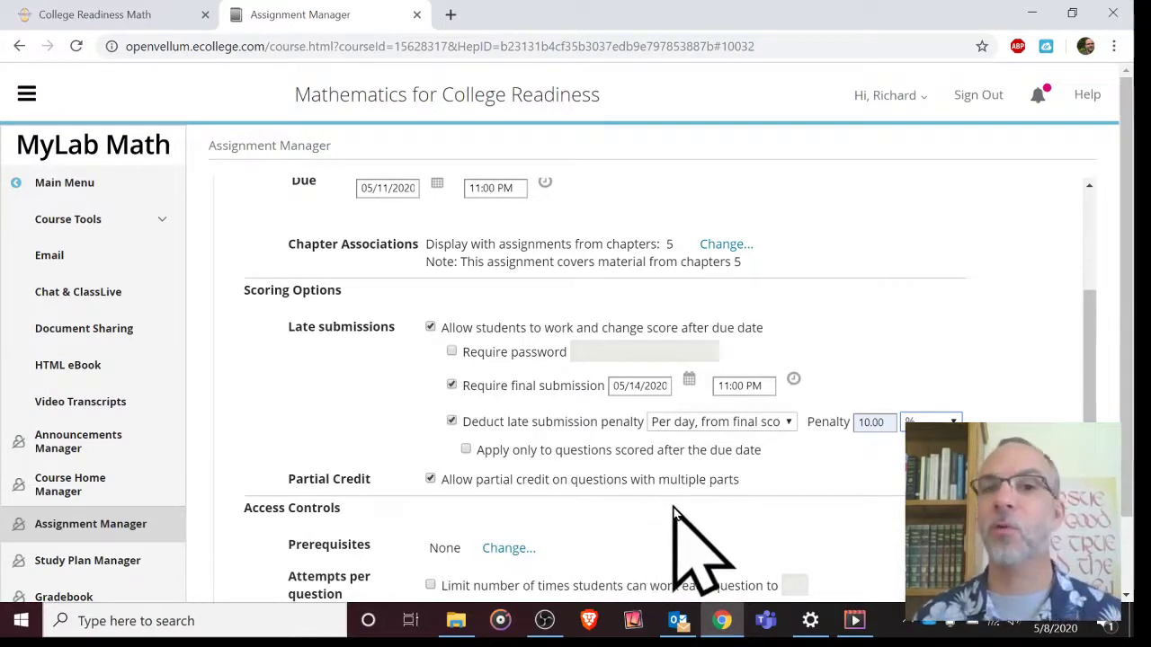
Limit the number of times students can work each question to 3
scroll(678, 521, down, 3)
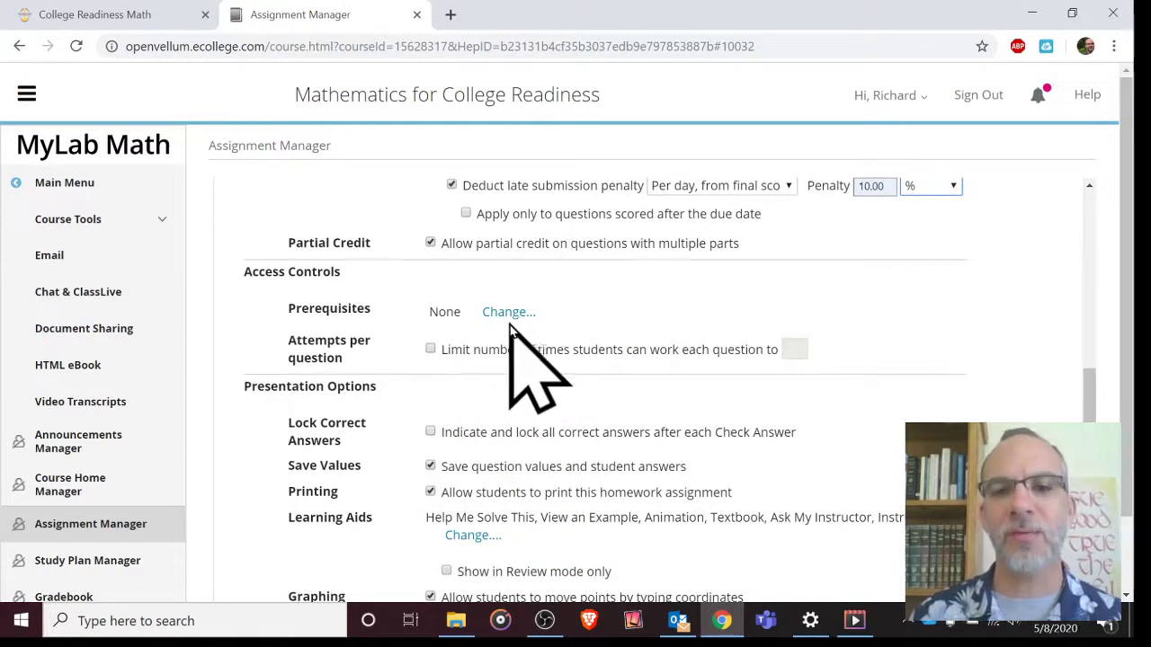
click(431, 351)
click(792, 349)
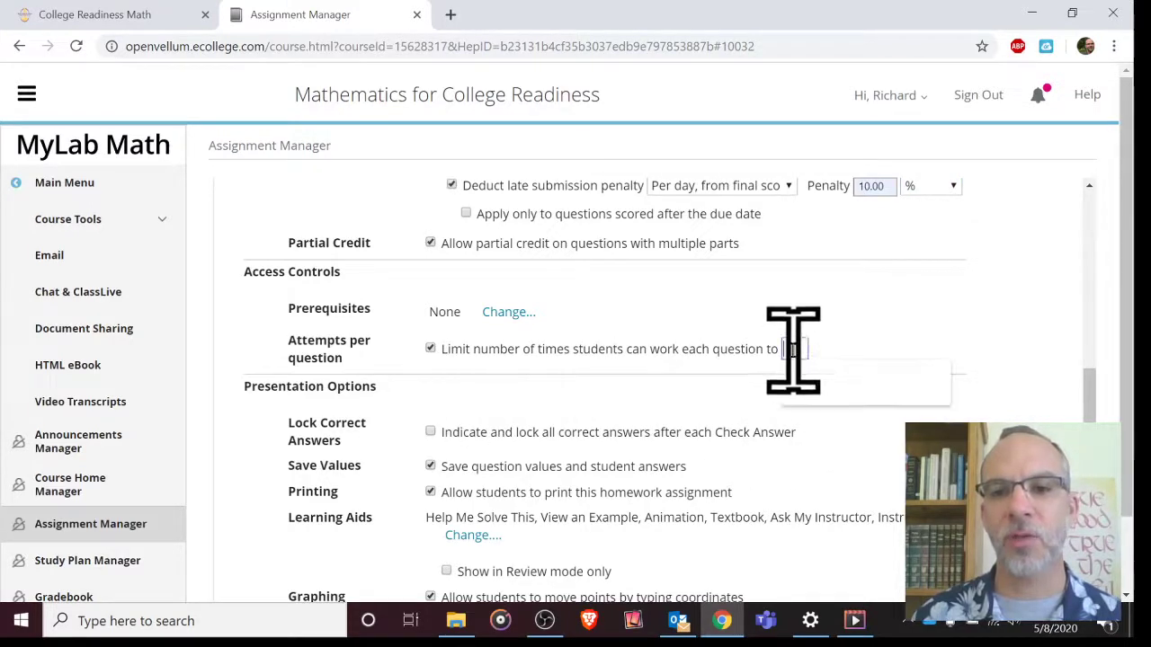
click(818, 394)
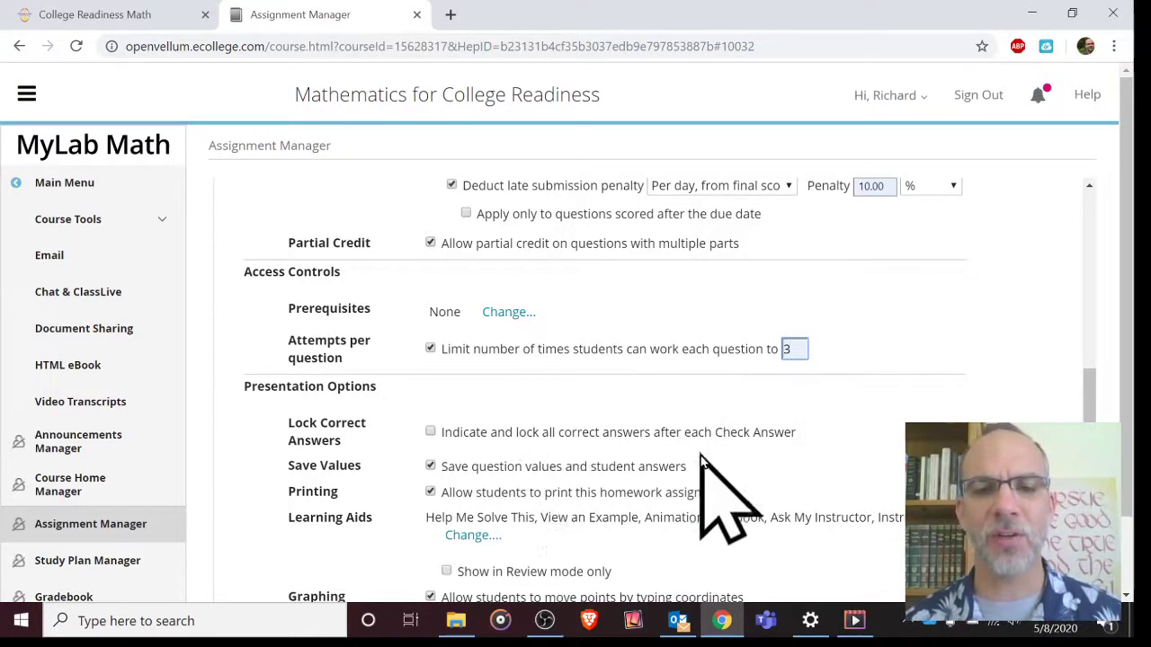
Review the learning aids offered to students, and save and assign the homework
scroll(707, 475, down, 2)
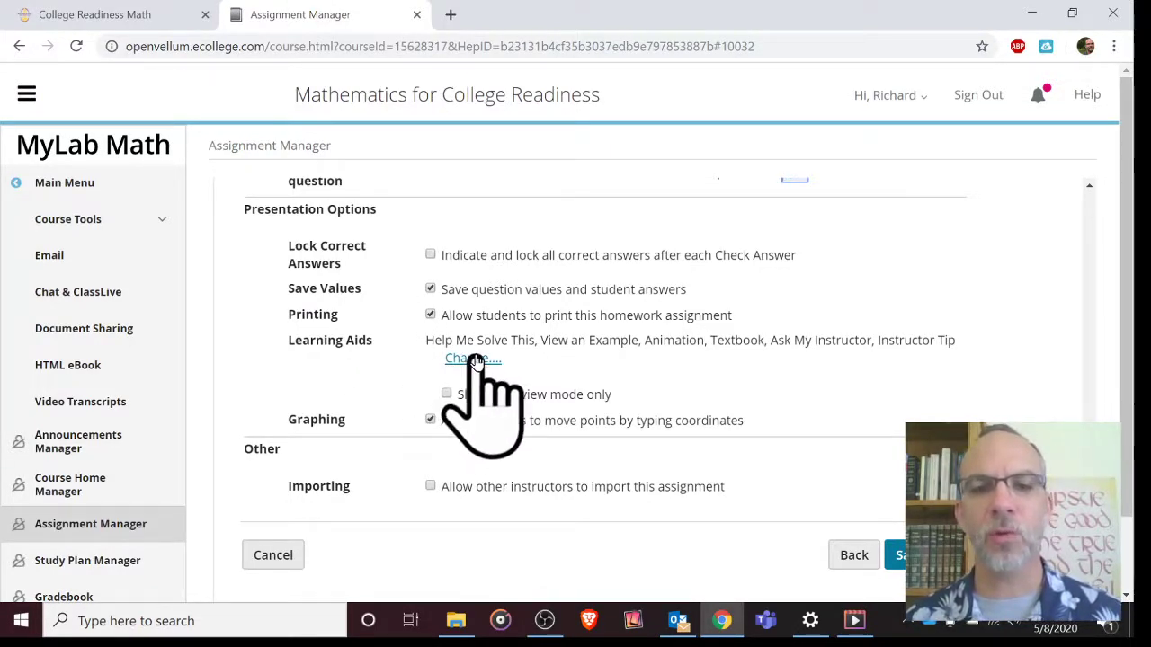
click(474, 358)
scroll(594, 355, up, 2)
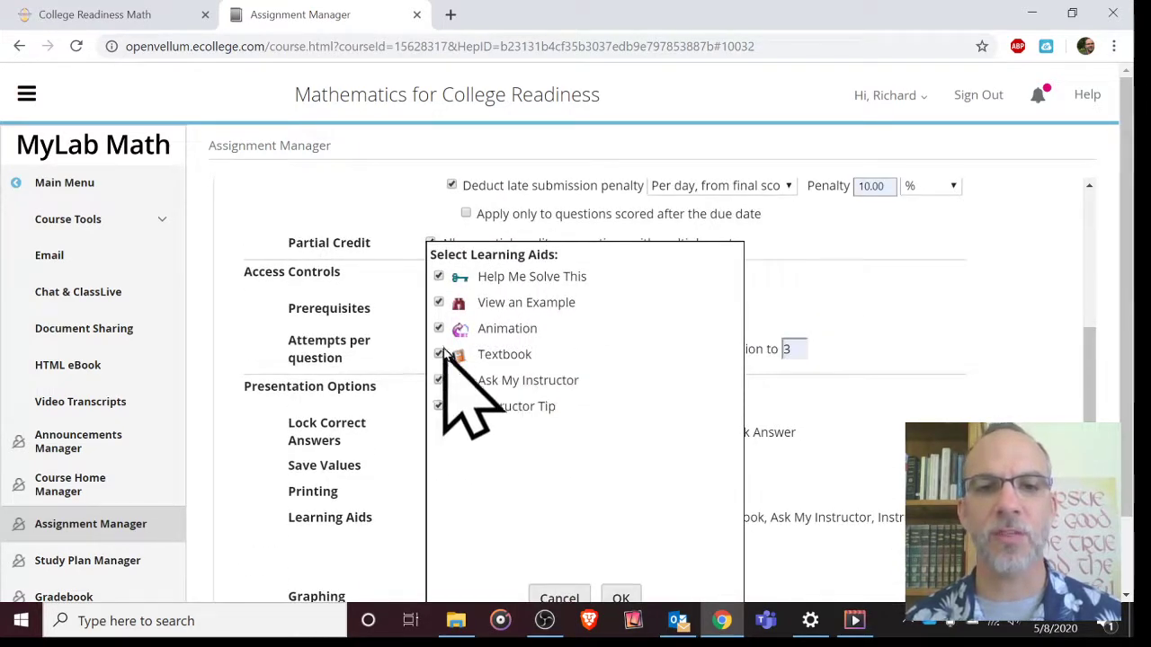
scroll(617, 398, down, 3)
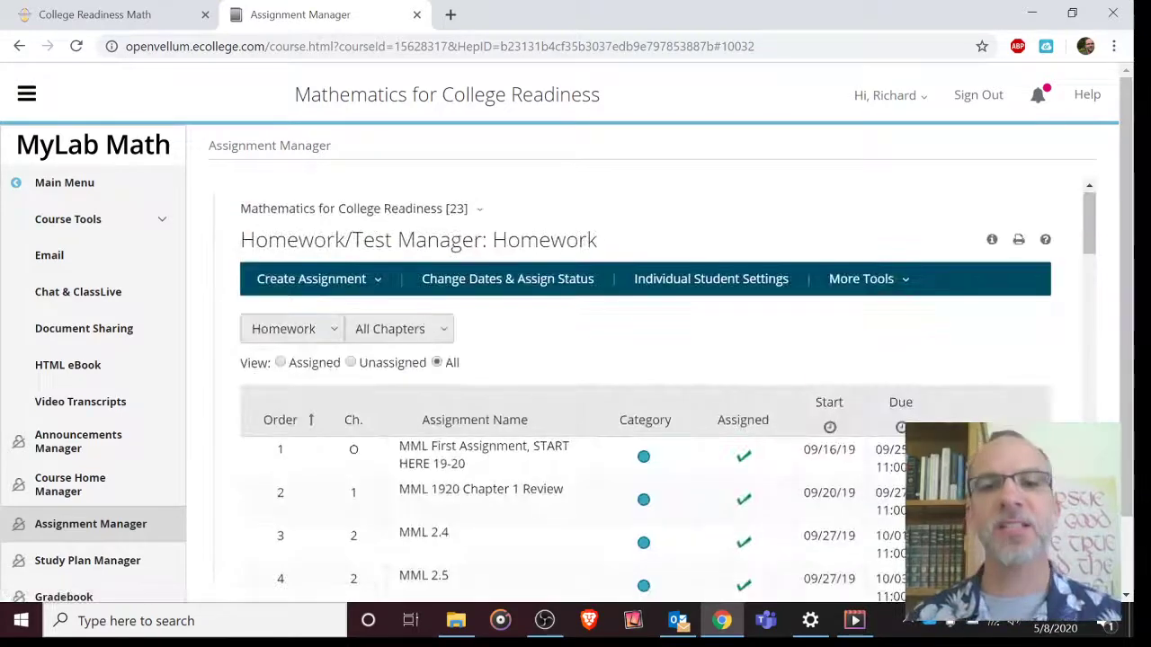
Find MVA MATH DEPT TEST do not work in the homework list and look at the actions available for it
scroll(578, 476, down, 15)
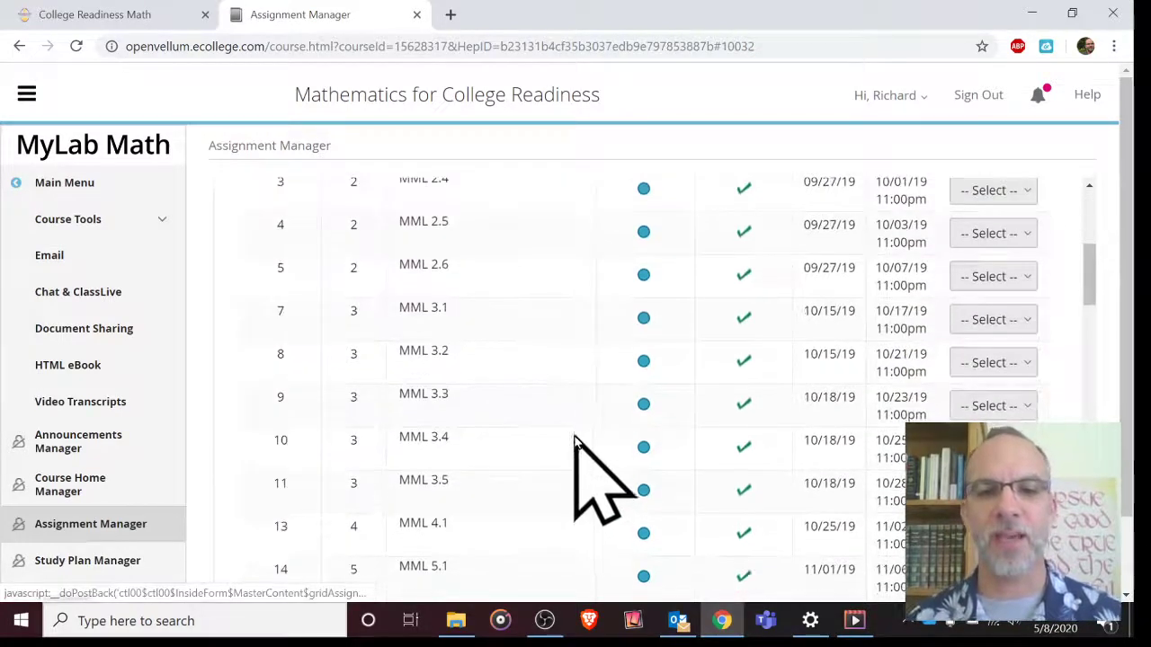
scroll(562, 436, down, 14)
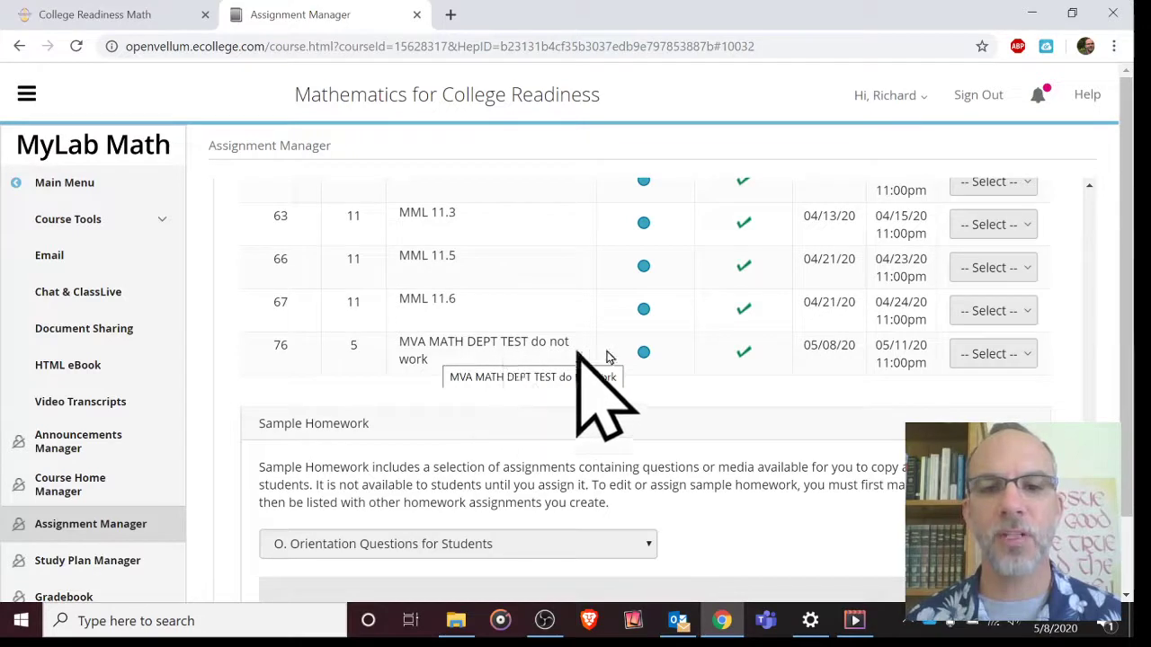
click(989, 355)
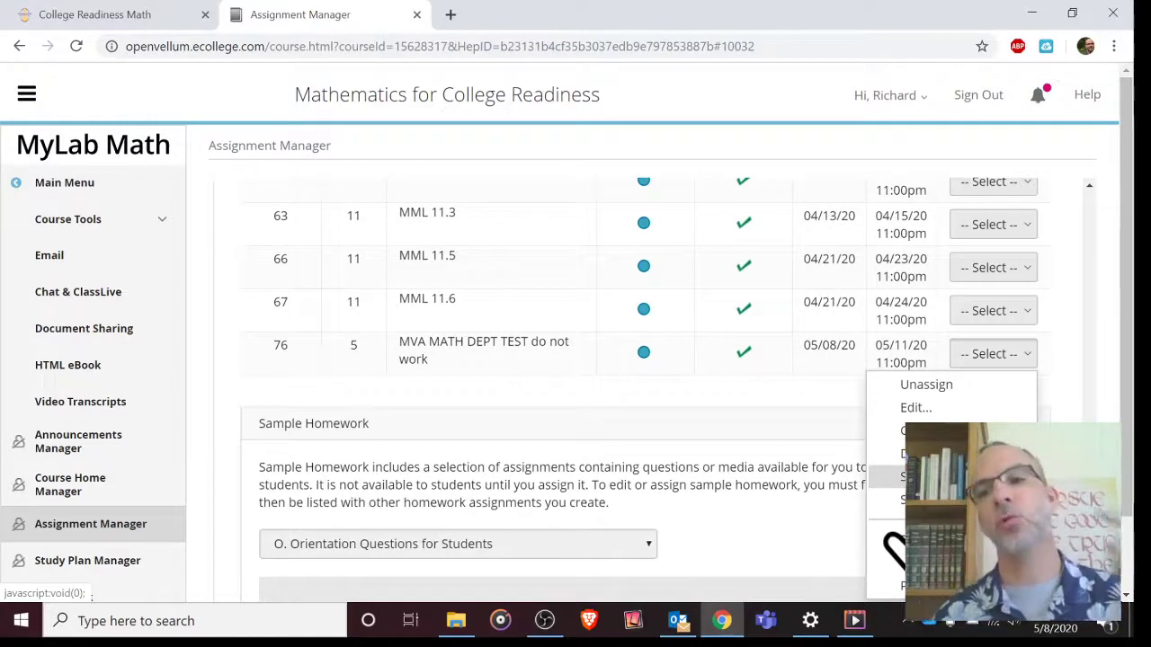
scroll(699, 437, down, 2)
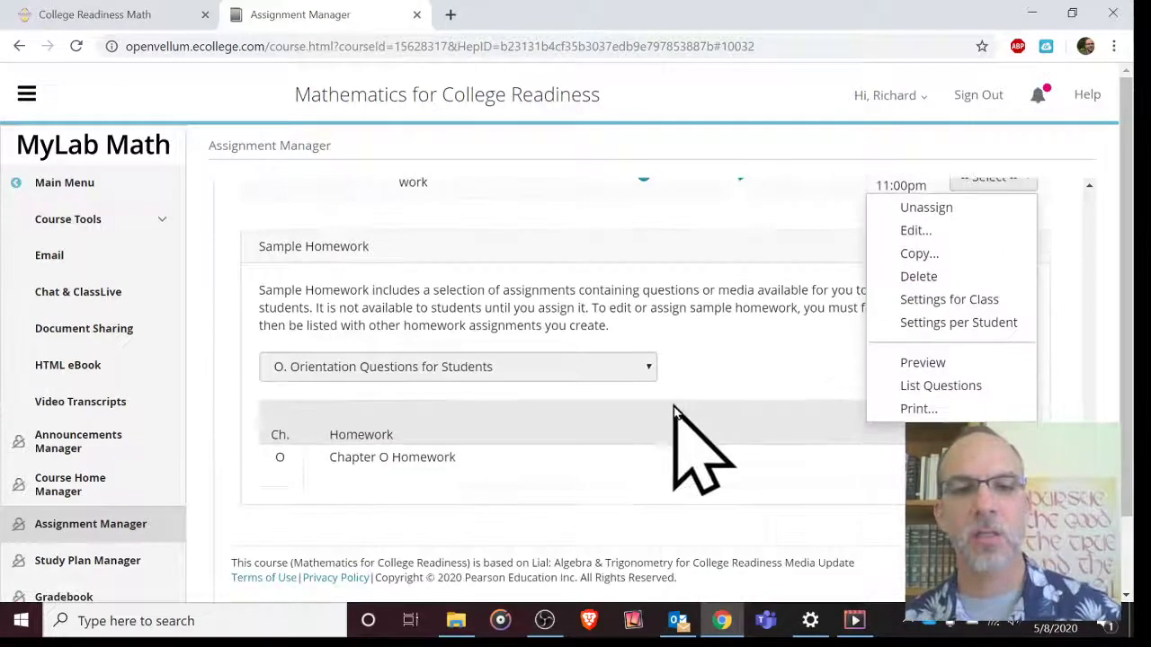
click(698, 457)
scroll(750, 409, up, 3)
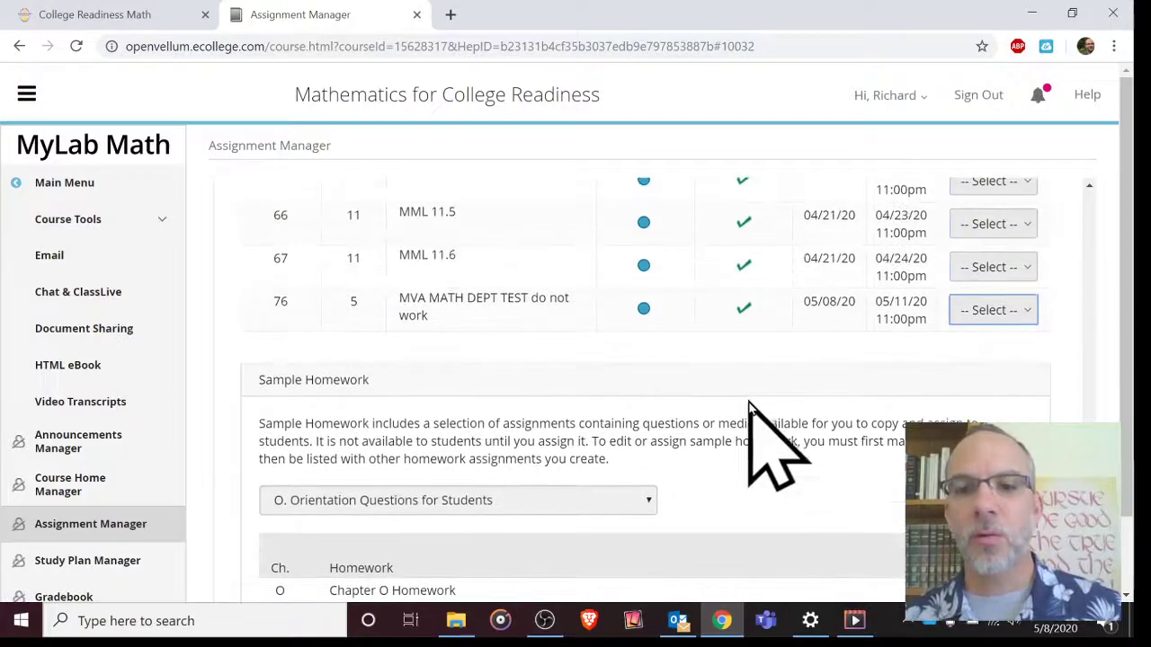
Switch to the College Readiness Math course in Canvas and open the Grade Sync settings of MyLab and Mastering
click(136, 17)
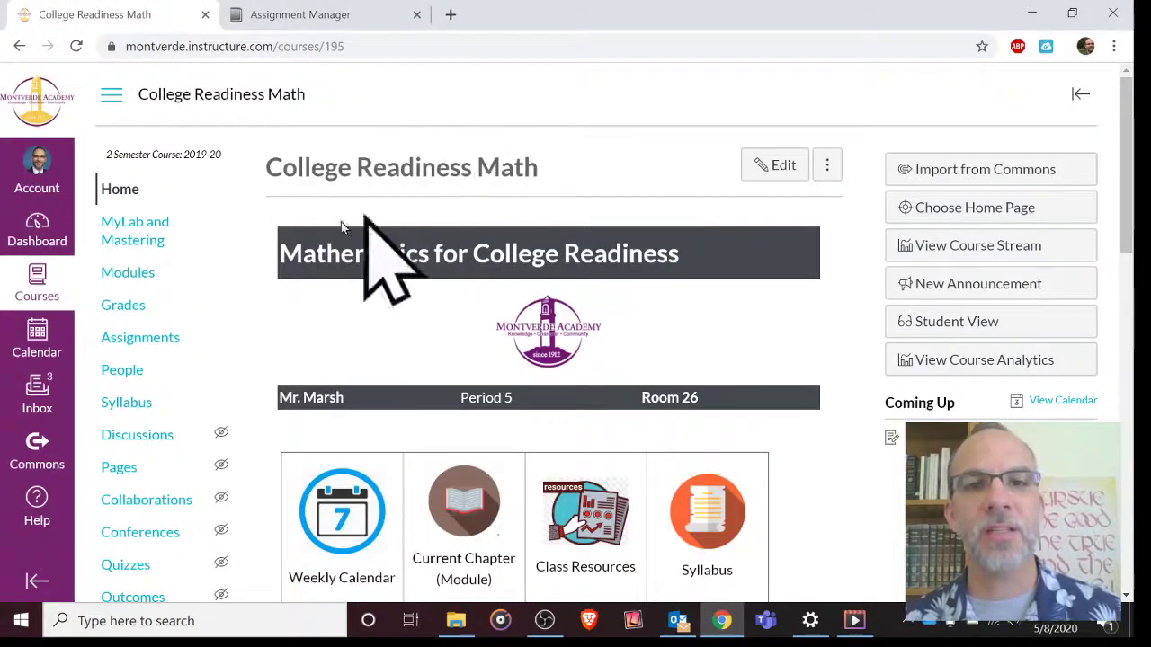
click(135, 232)
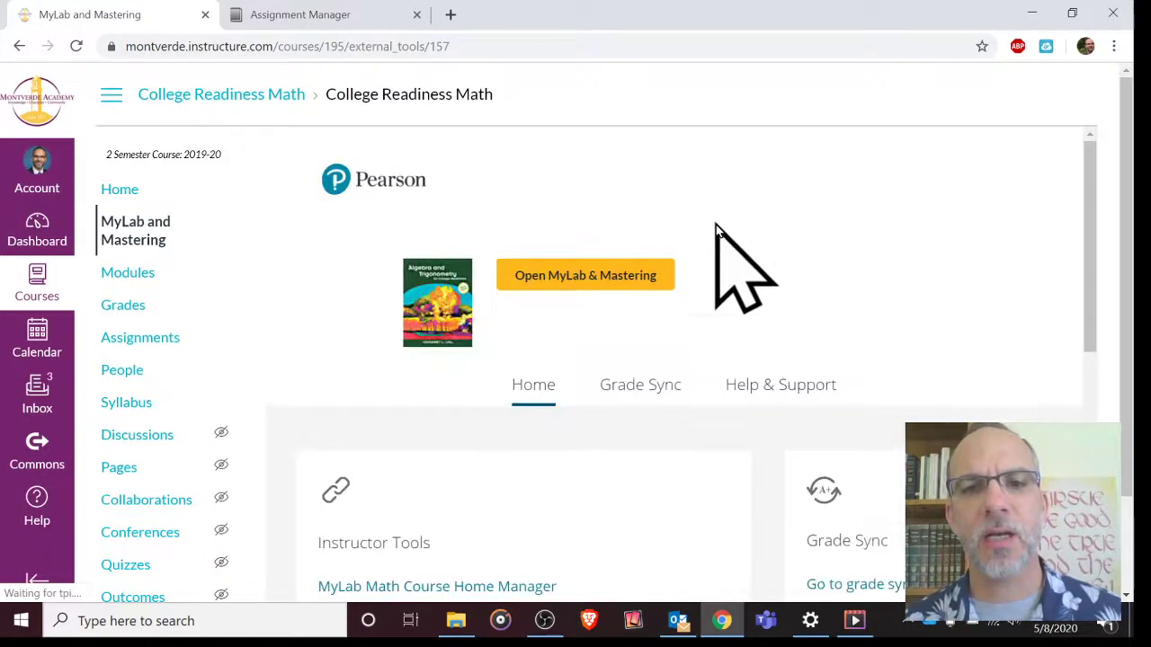
scroll(715, 274, down, 2)
scroll(584, 386, down, 3)
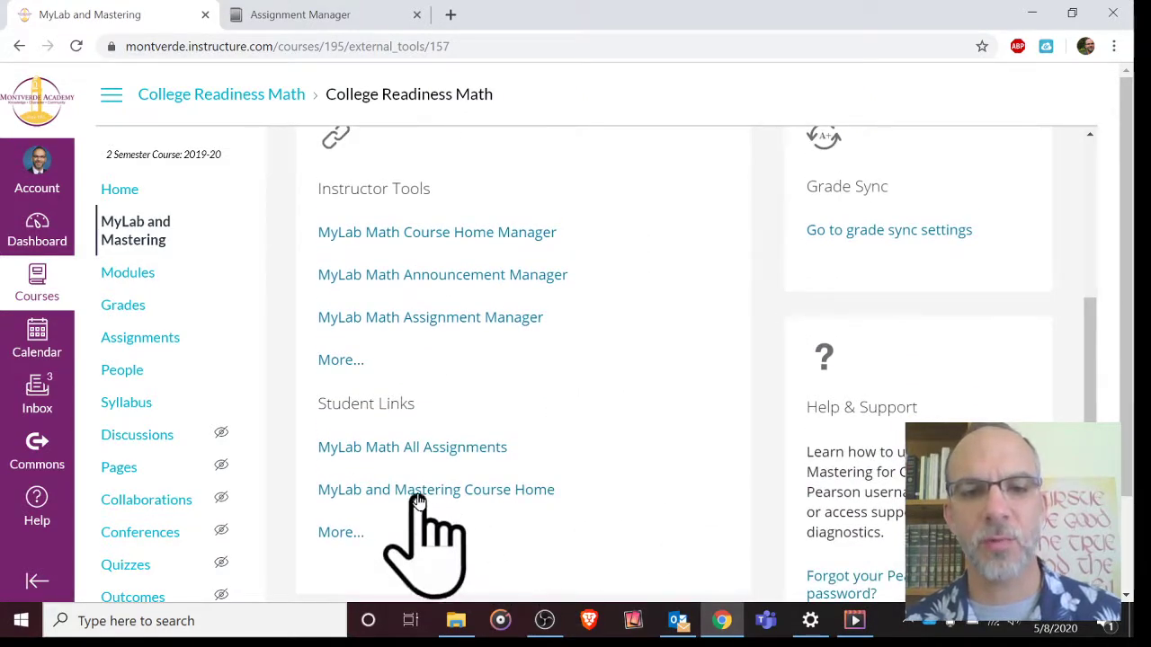
scroll(627, 449, up, 3)
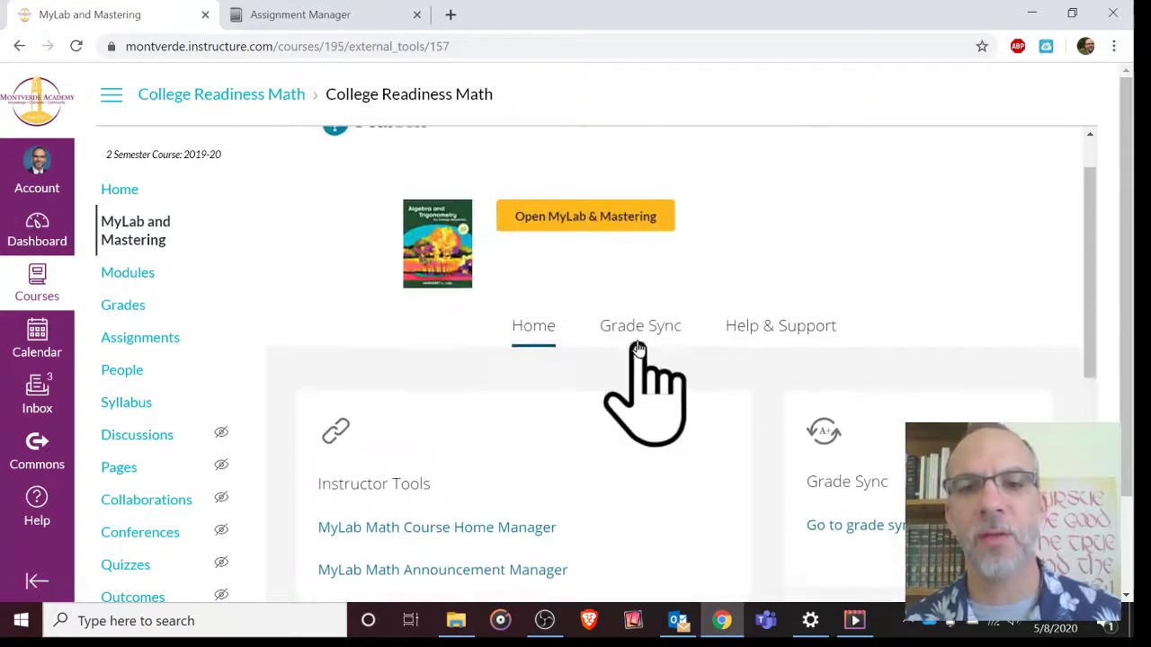
click(637, 333)
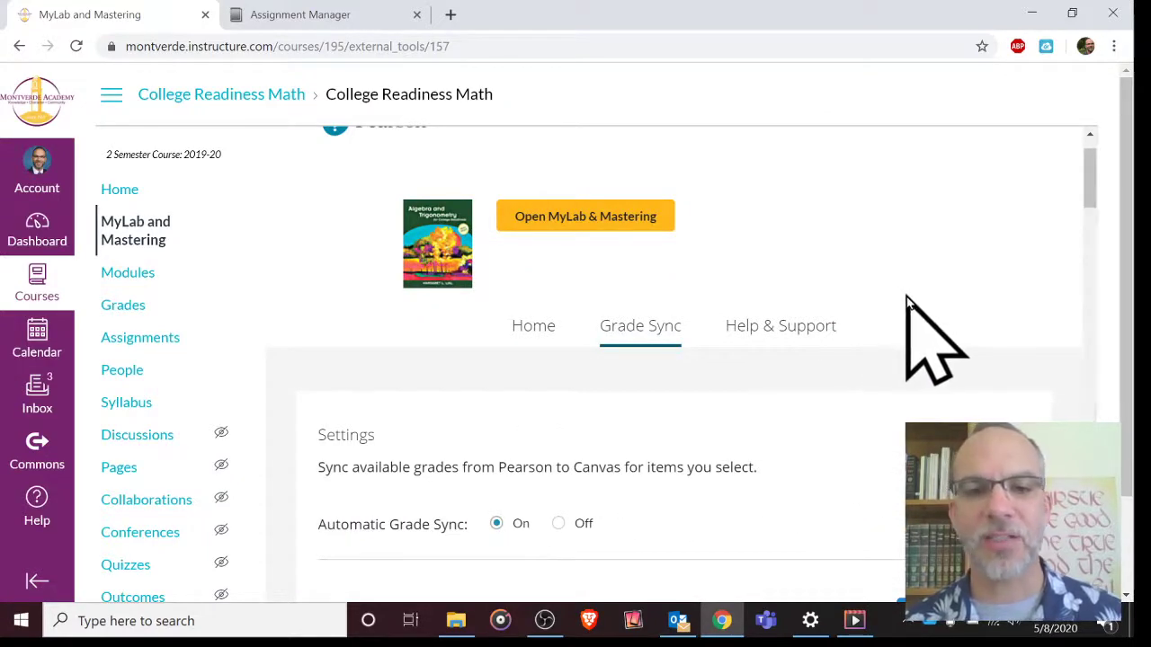
Enable automatic grade sync for MVA MATH DEPT TEST do not work
scroll(903, 303, down, 4)
scroll(818, 324, down, 20)
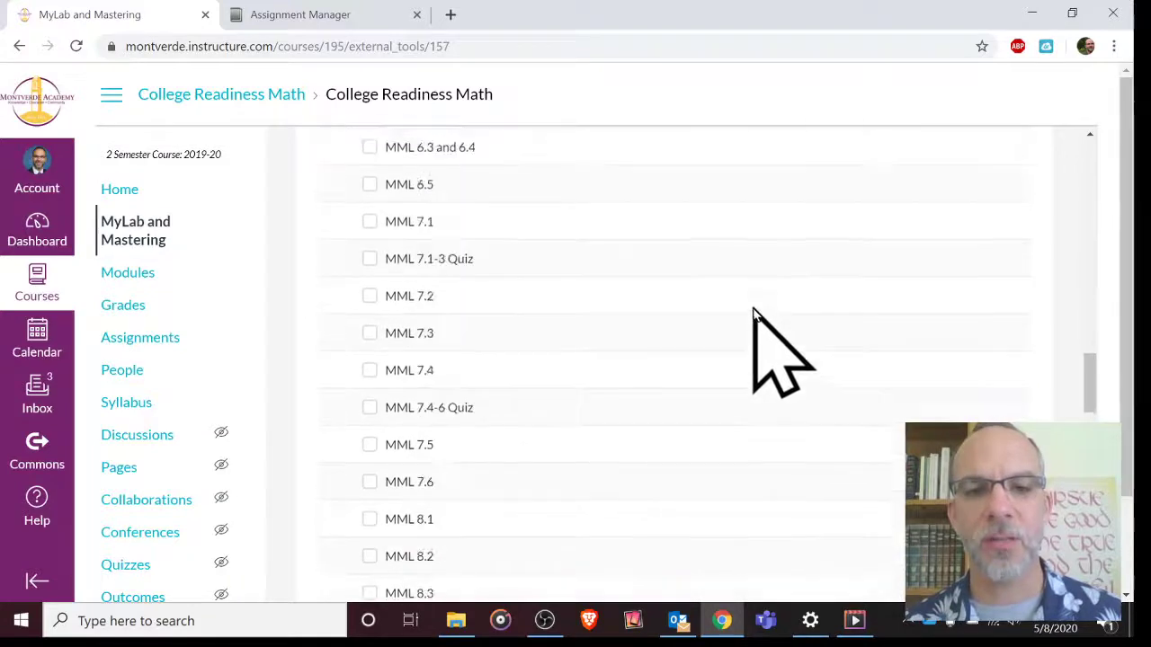
scroll(733, 303, down, 5)
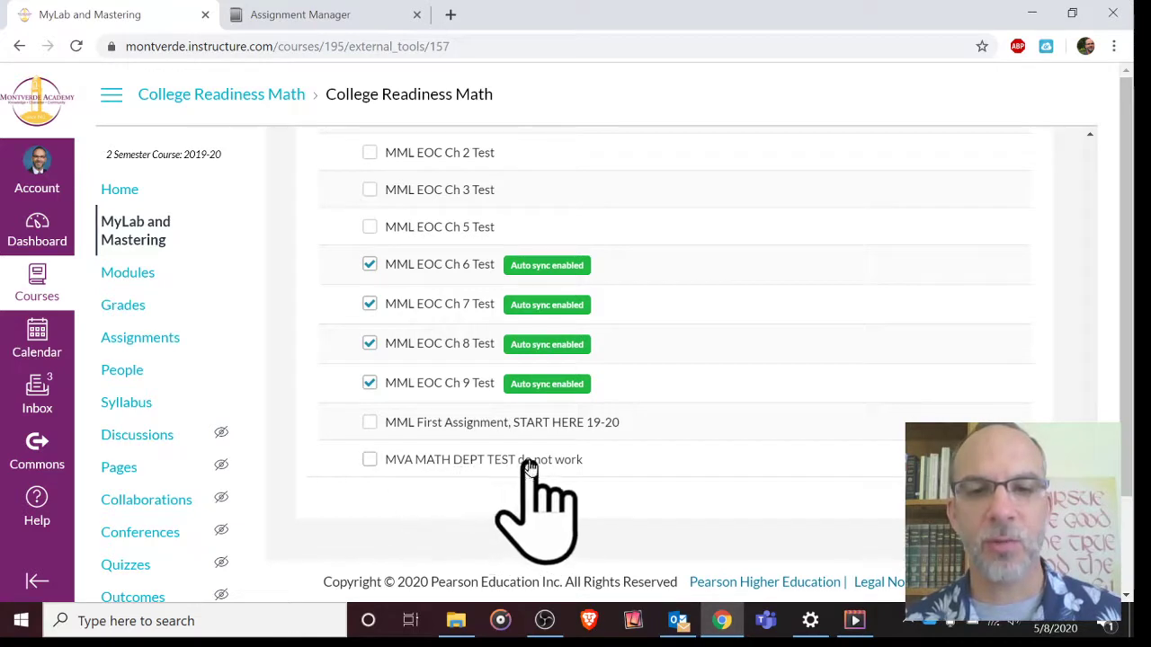
click(370, 462)
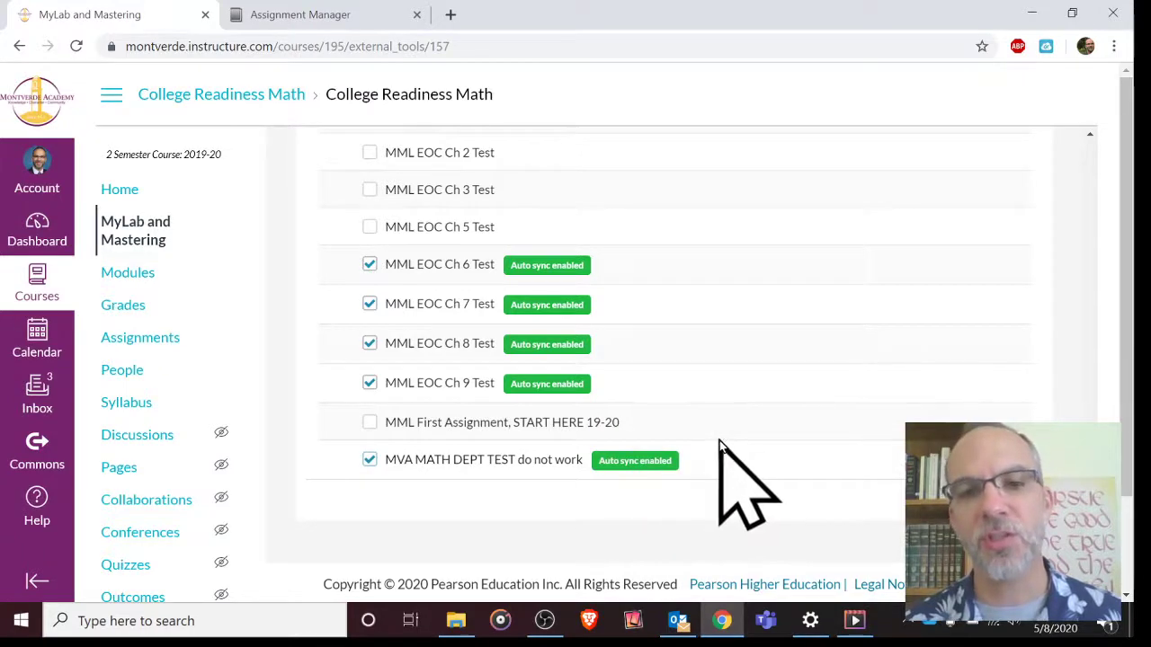
Sync the selected items' grades to Canvas and check their sync status in the list
scroll(720, 440, up, 15)
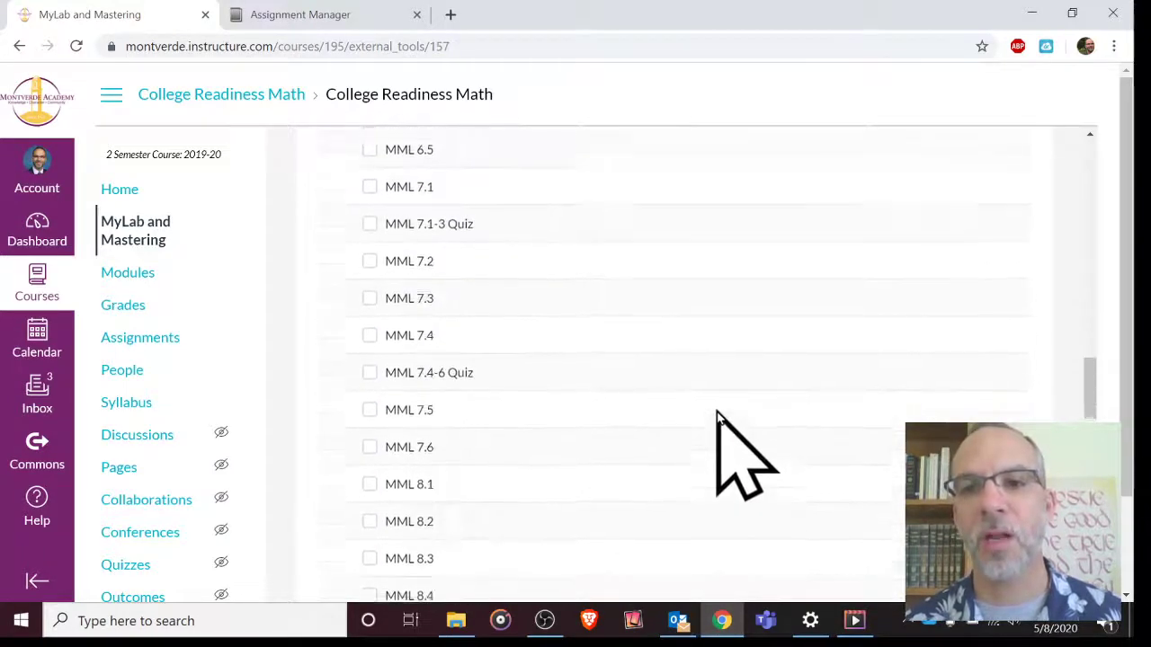
scroll(705, 405, up, 15)
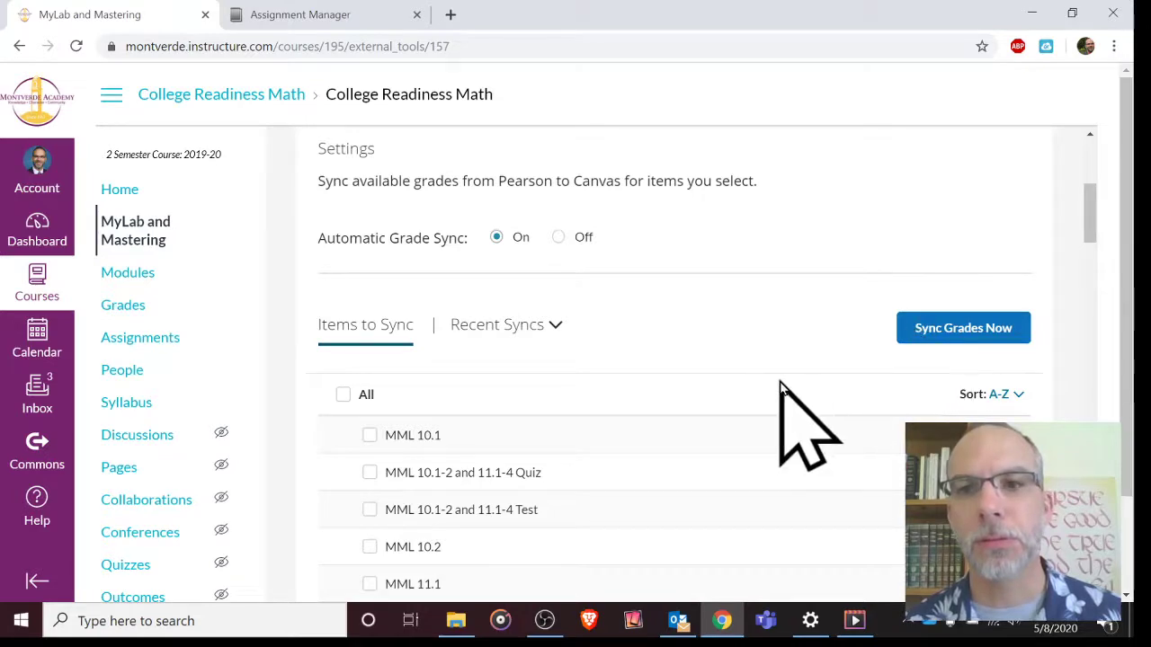
scroll(778, 382, down, 20)
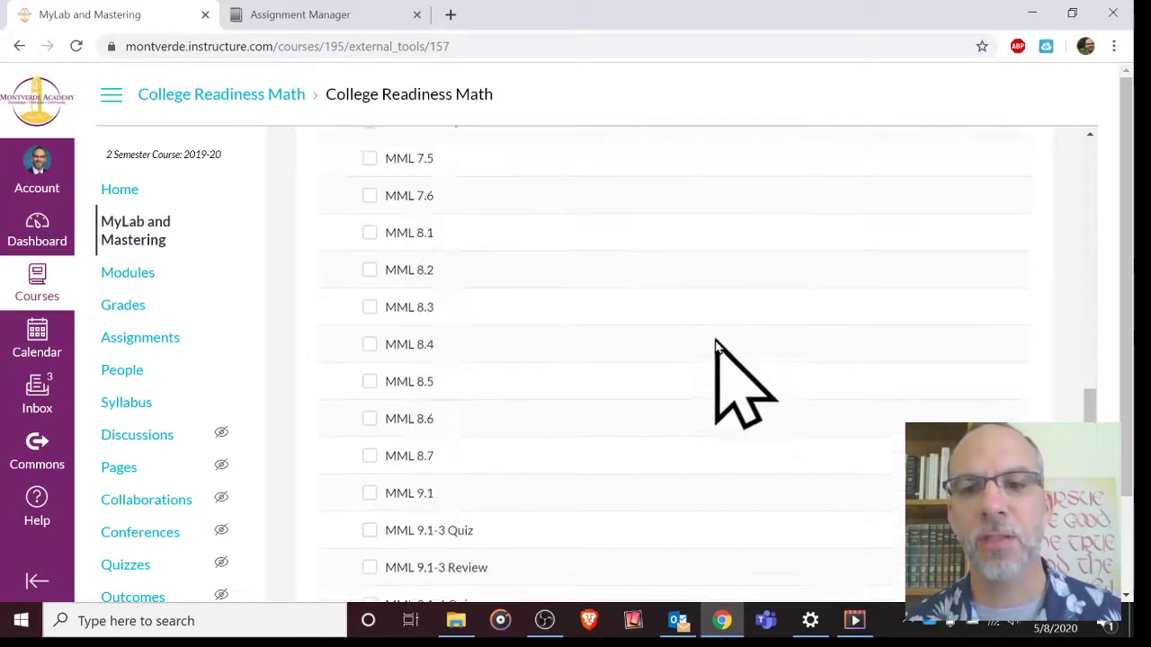
scroll(705, 335, down, 10)
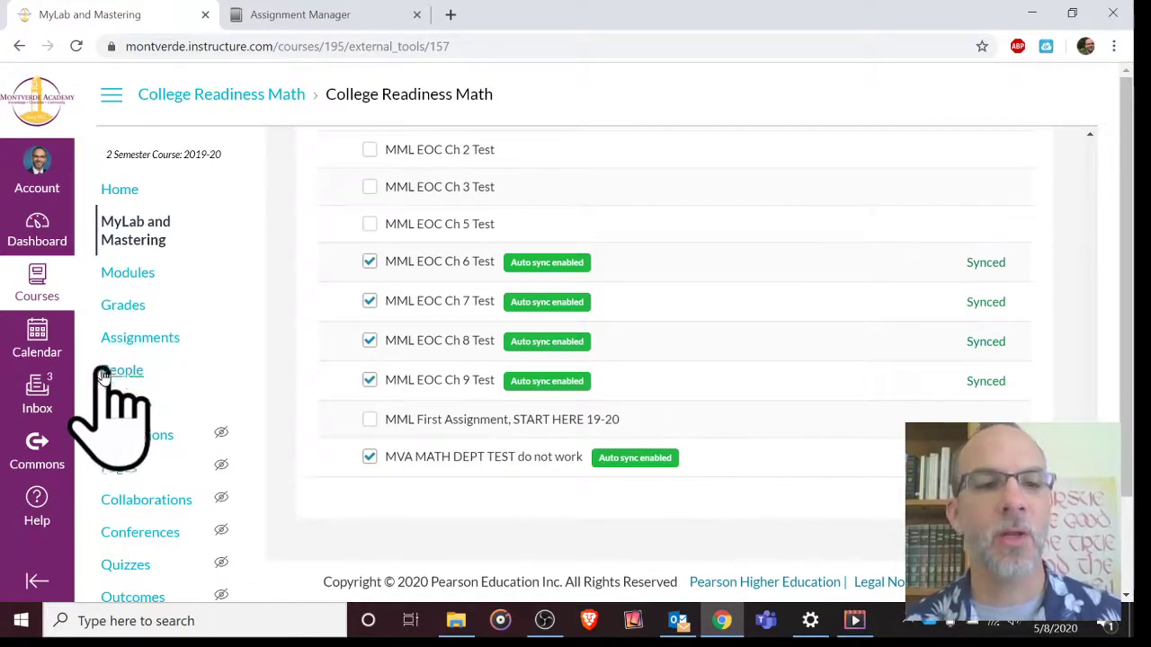
Open the course gradebook to check the MVA MATH DEPT TEST column, and show the course navigation again
click(123, 307)
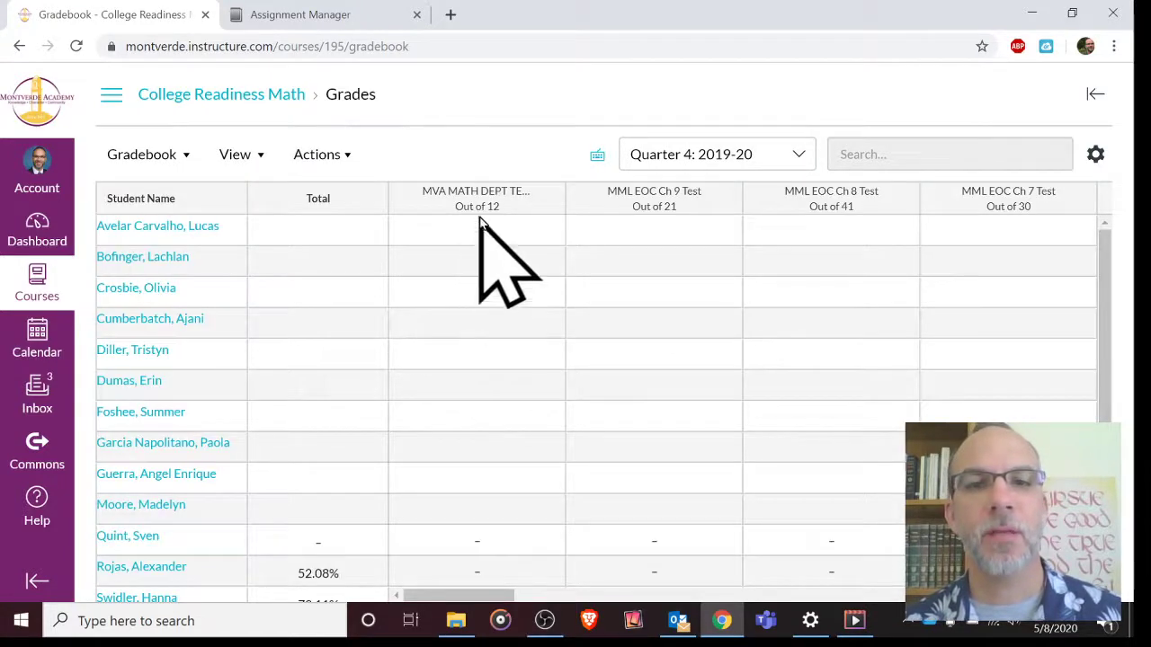
click(109, 96)
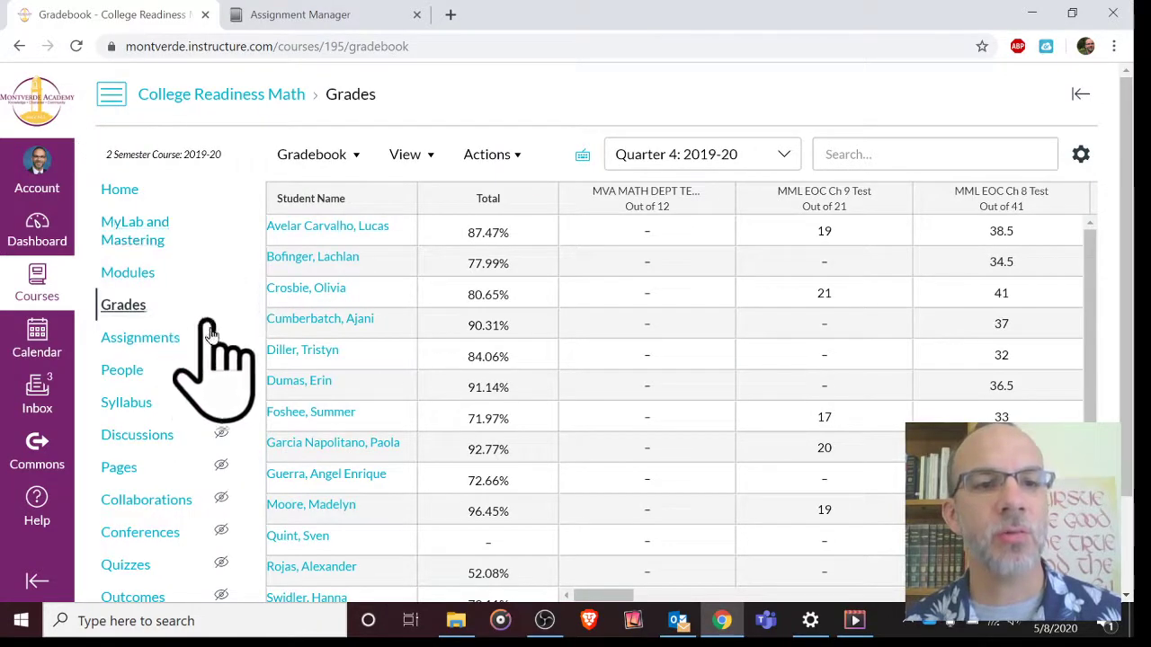
Open the College Readiness Math assignments list and find MVA MATH DEPT TEST do not work among its assignment groups
click(171, 340)
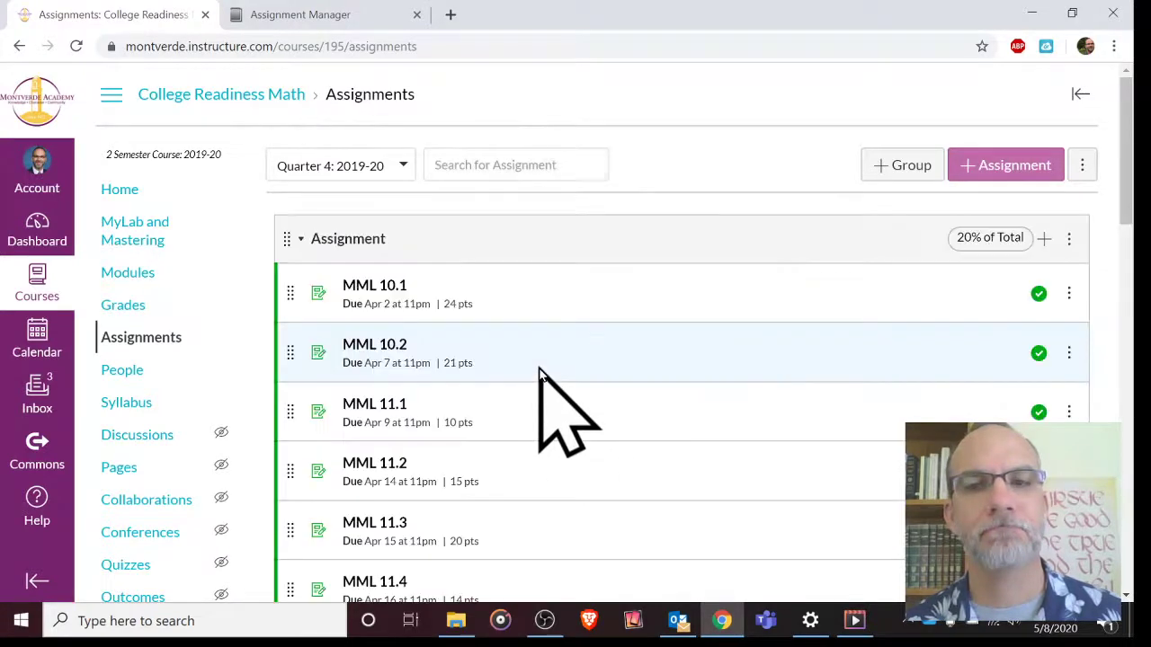
scroll(522, 378, down, 10)
scroll(510, 331, down, 3)
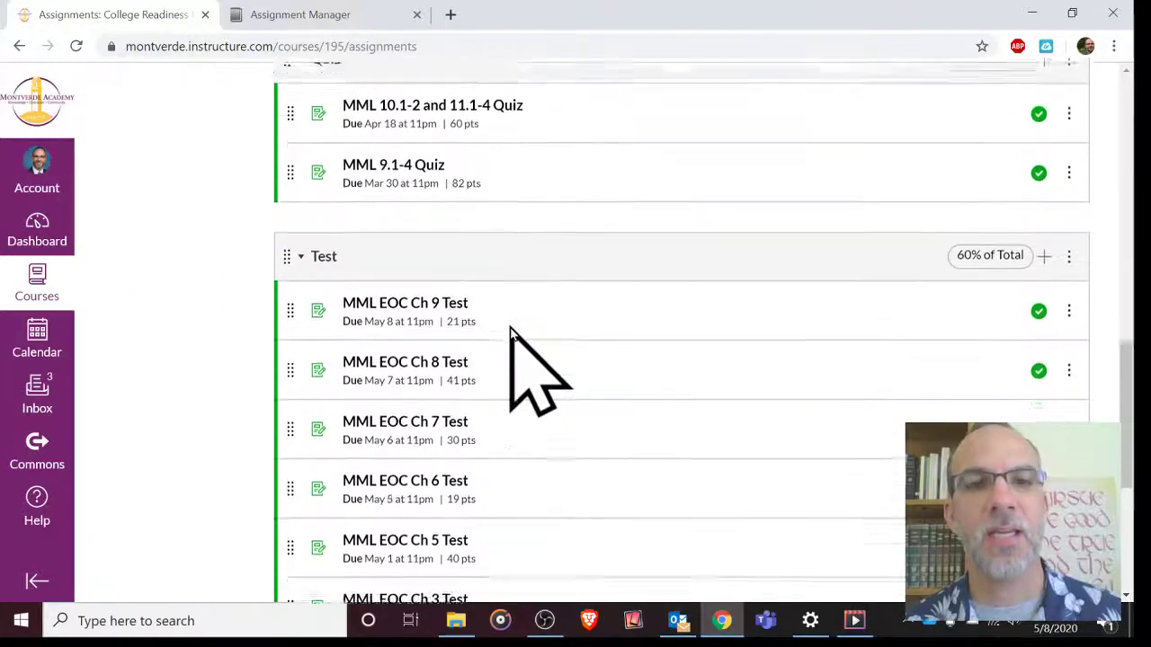
scroll(511, 331, up, 2)
scroll(513, 329, down, 5)
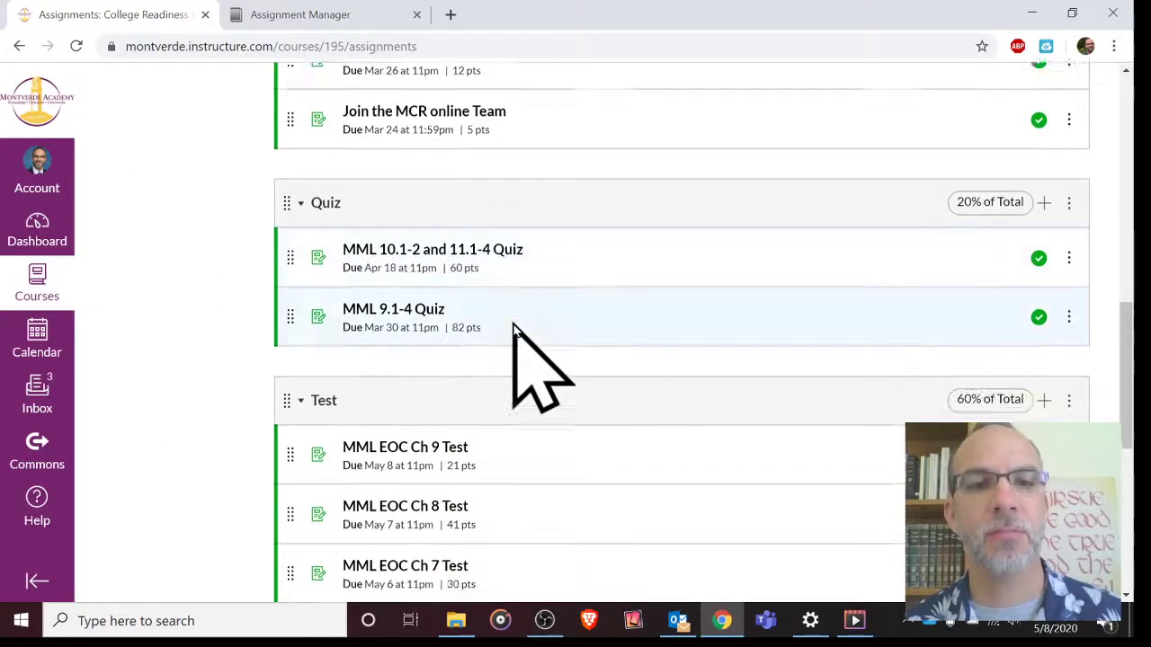
scroll(512, 329, down, 2)
scroll(512, 328, up, 7)
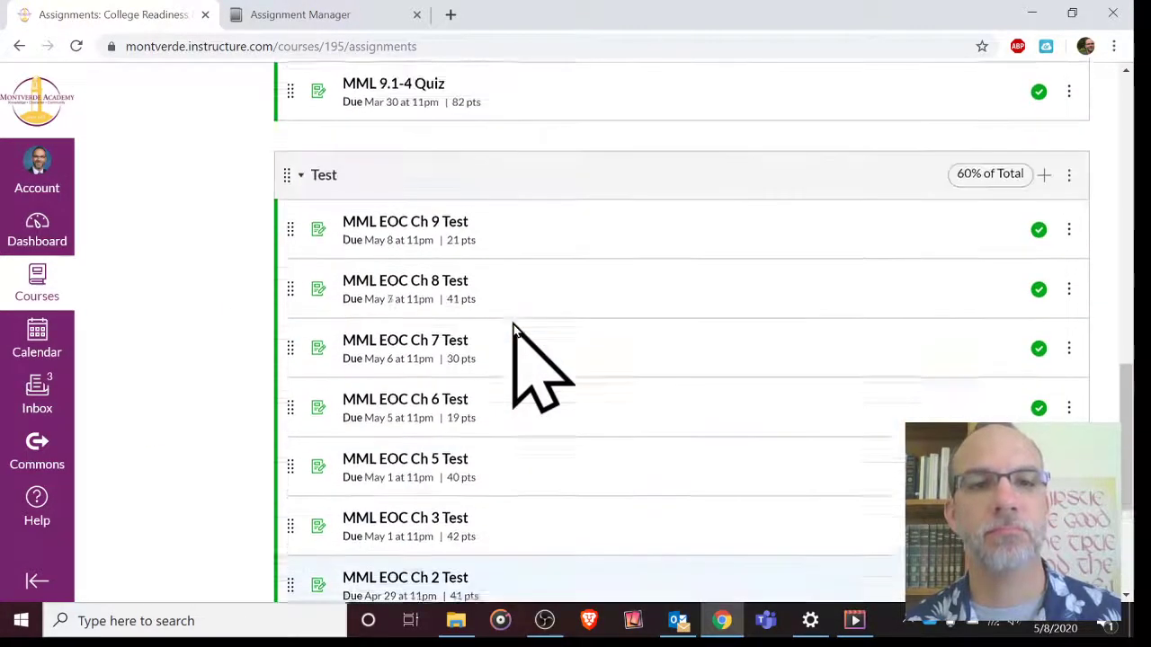
scroll(513, 328, up, 2)
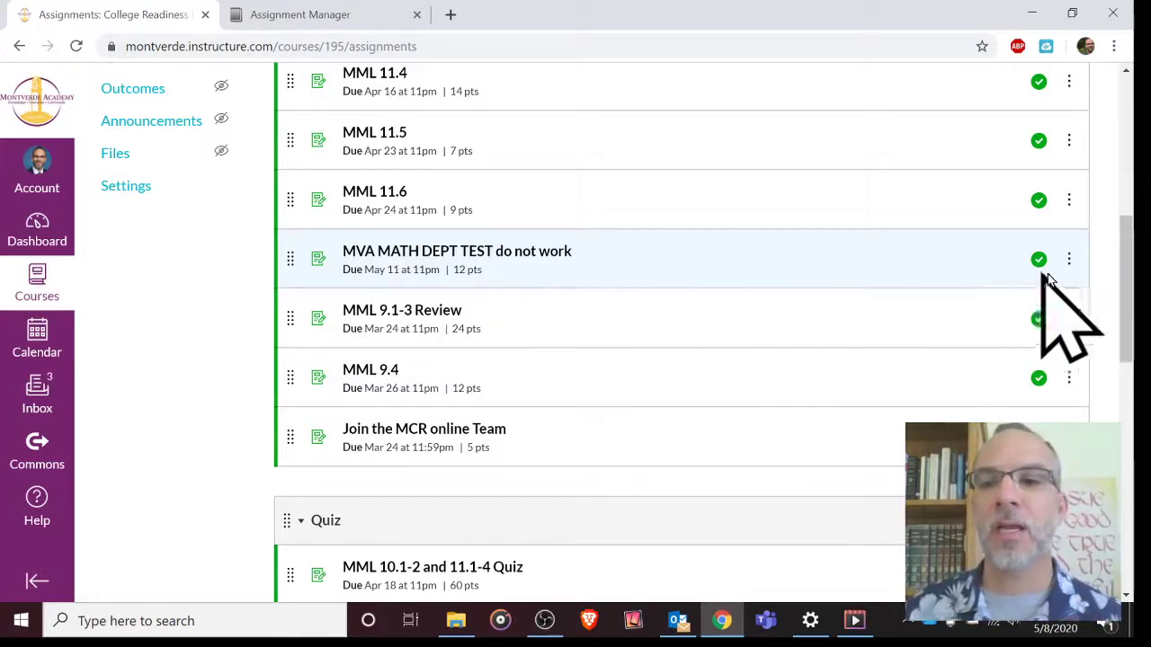
Move MVA MATH DEPT TEST do not work to the top of the Test assignment group and review that group
click(1069, 261)
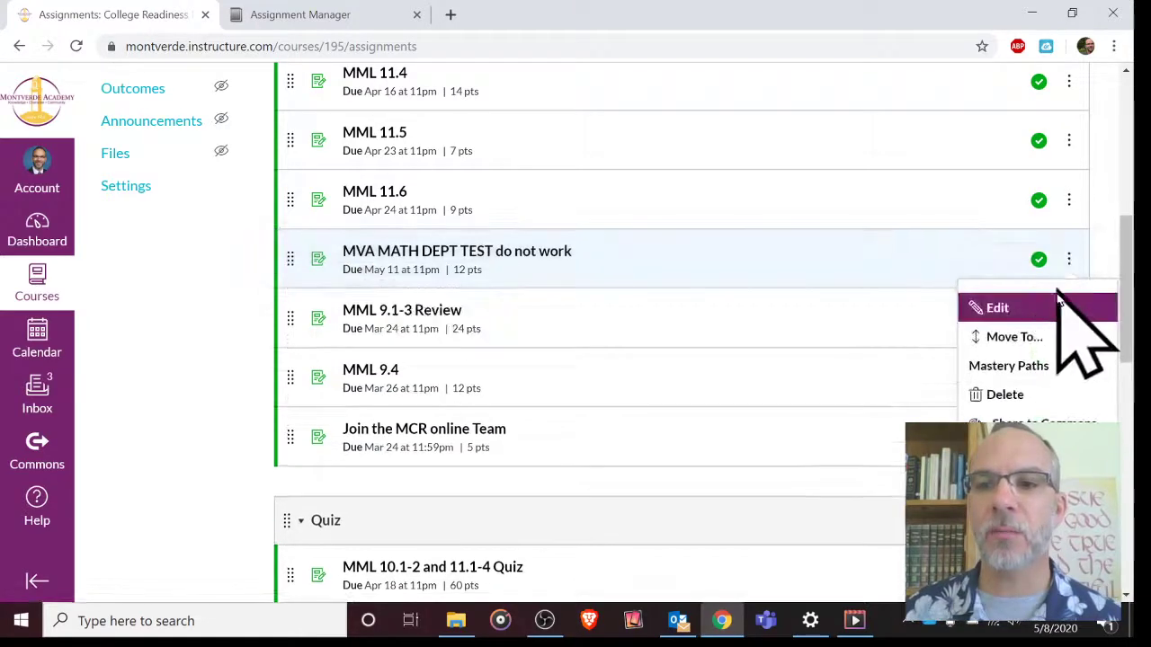
click(1036, 336)
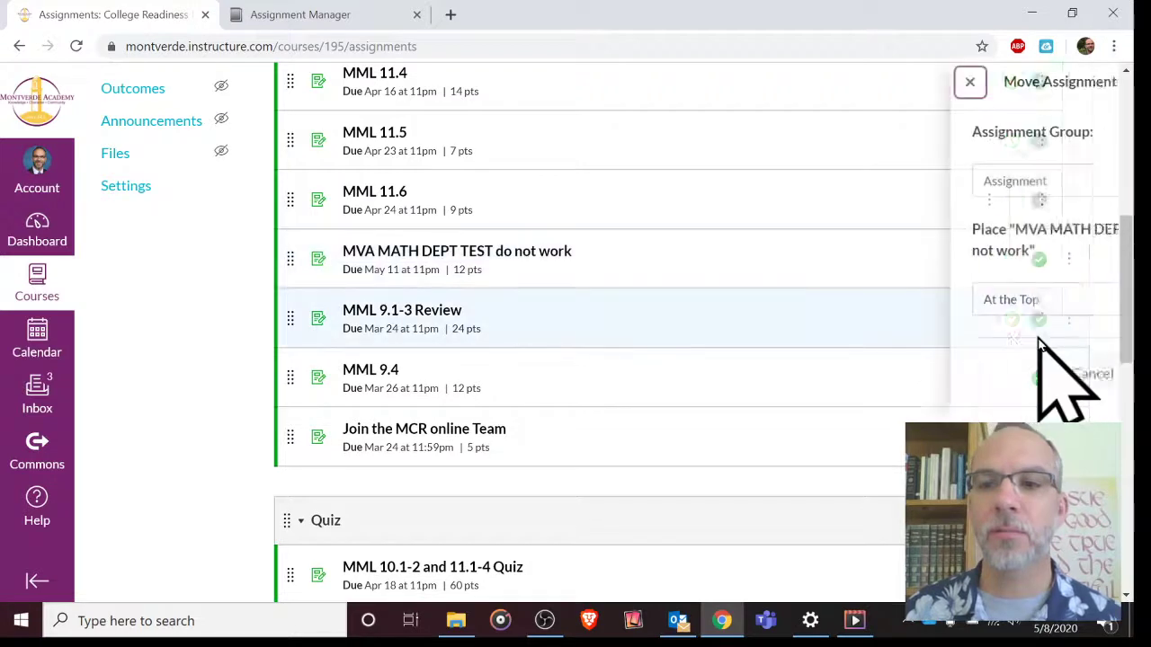
click(946, 182)
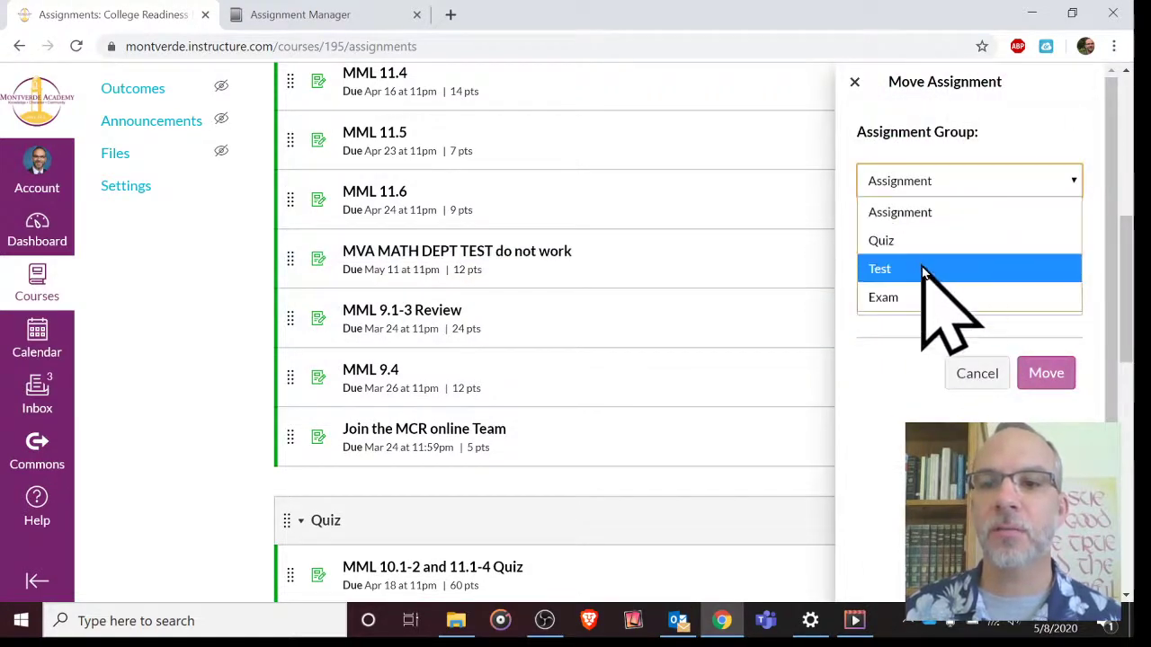
click(921, 269)
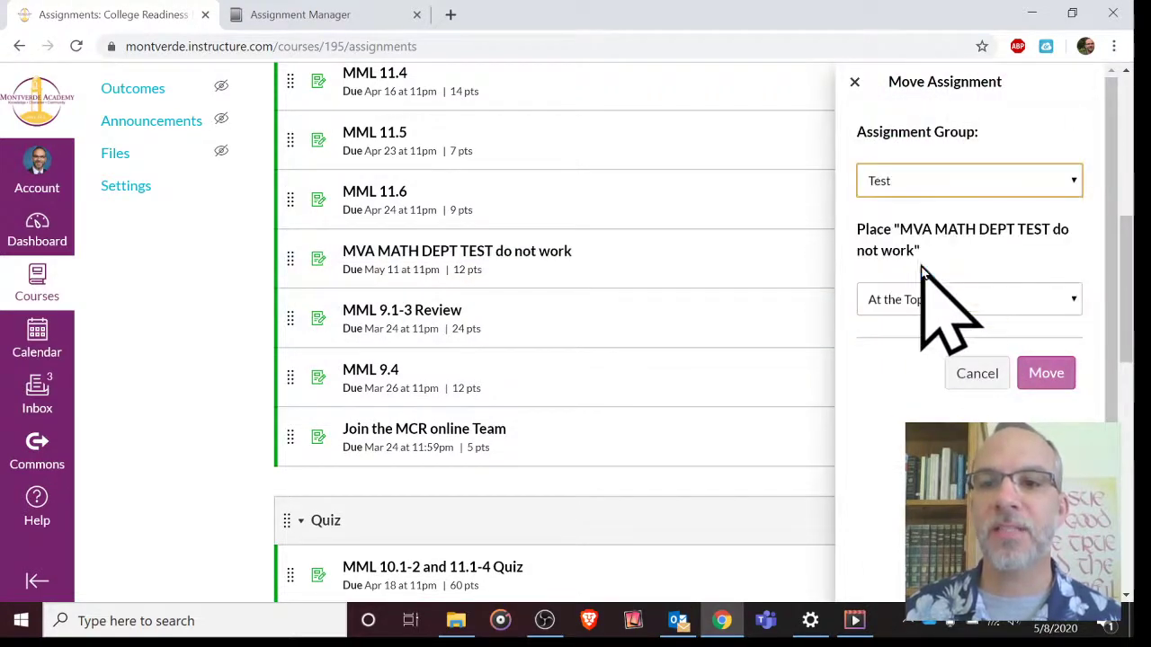
click(1046, 373)
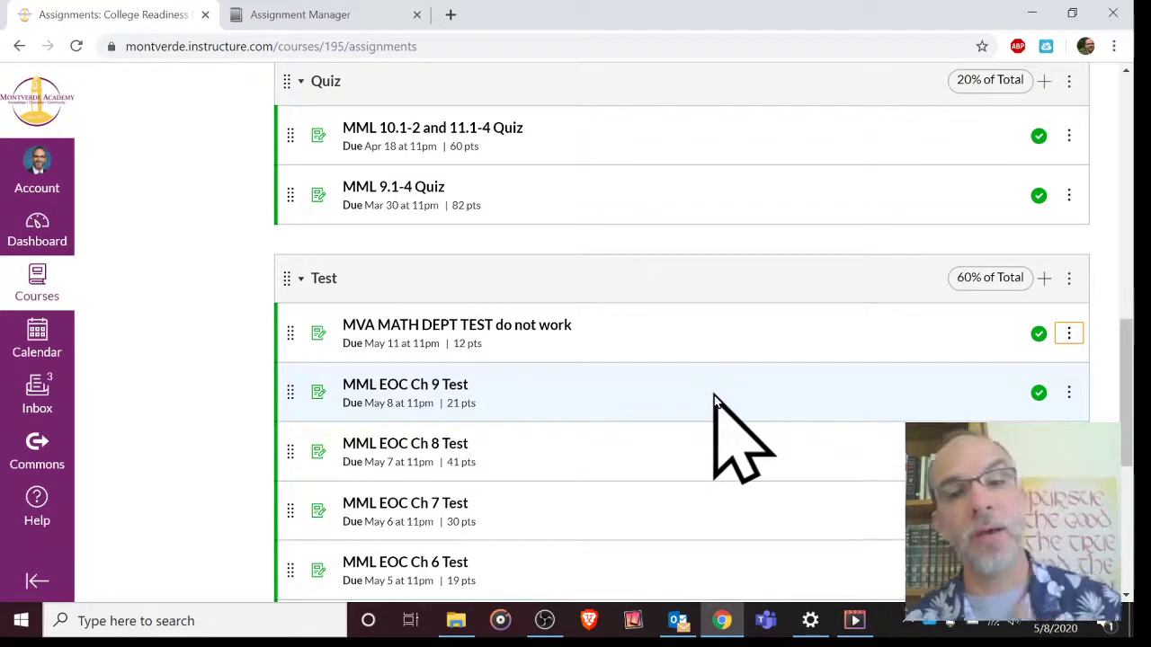
scroll(710, 396, down, 4)
scroll(668, 380, up, 3)
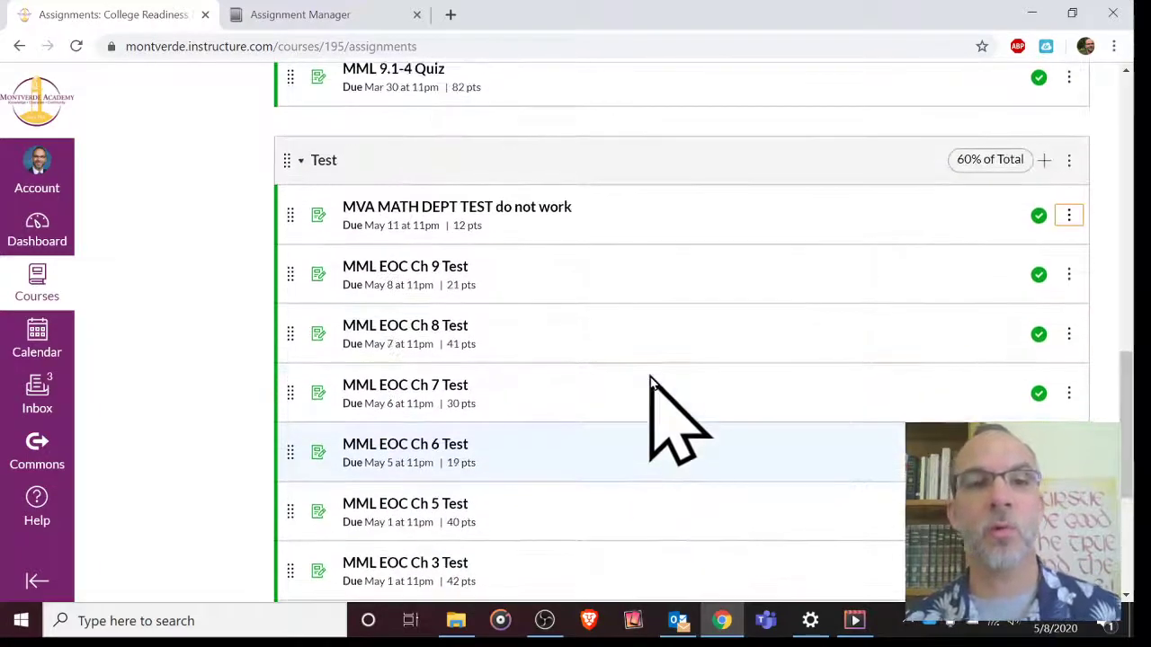
scroll(650, 380, down, 1)
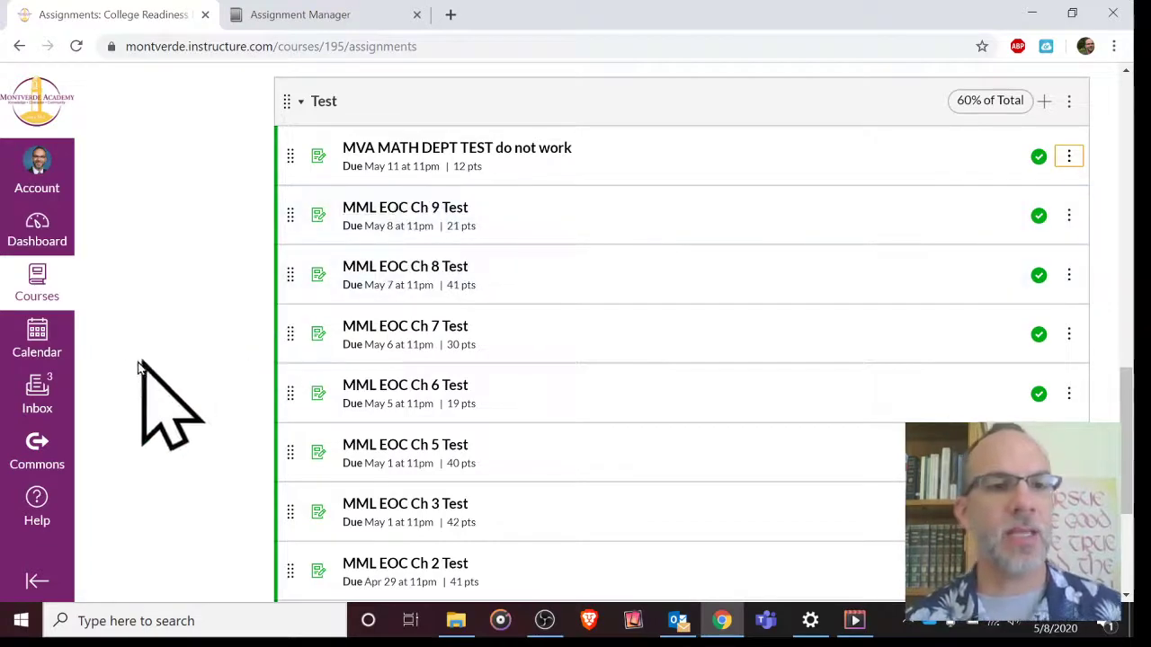
Open MVA MATH DEPT TEST do not work from its May 11 entry in the Canvas calendar and review the homework details
click(37, 333)
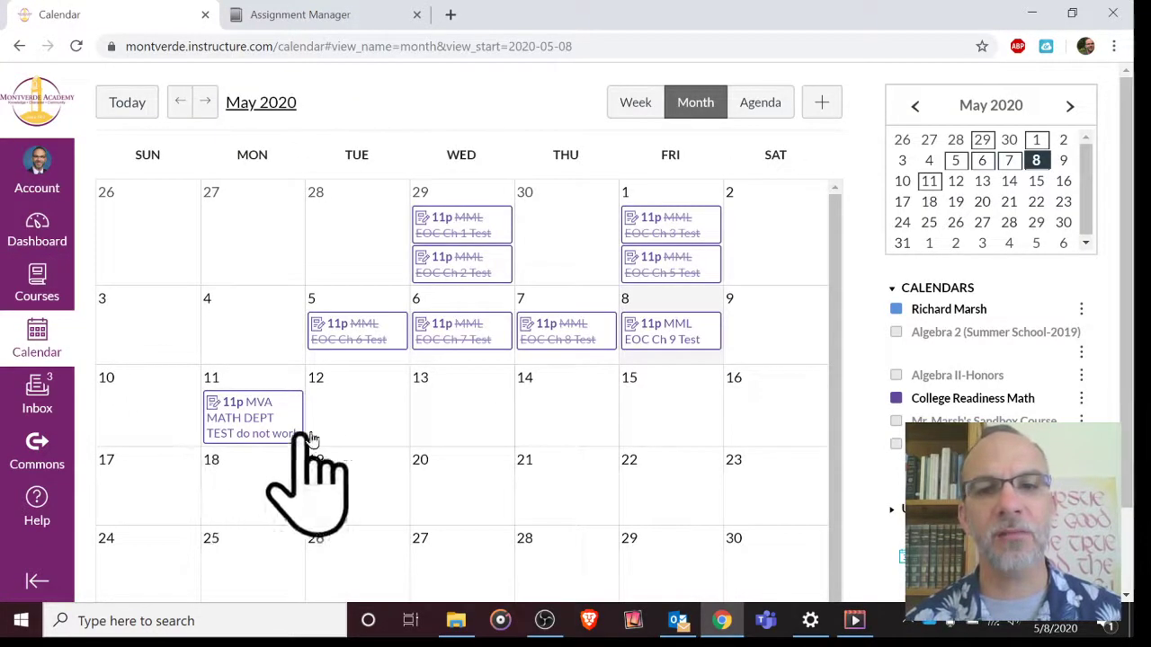
click(248, 423)
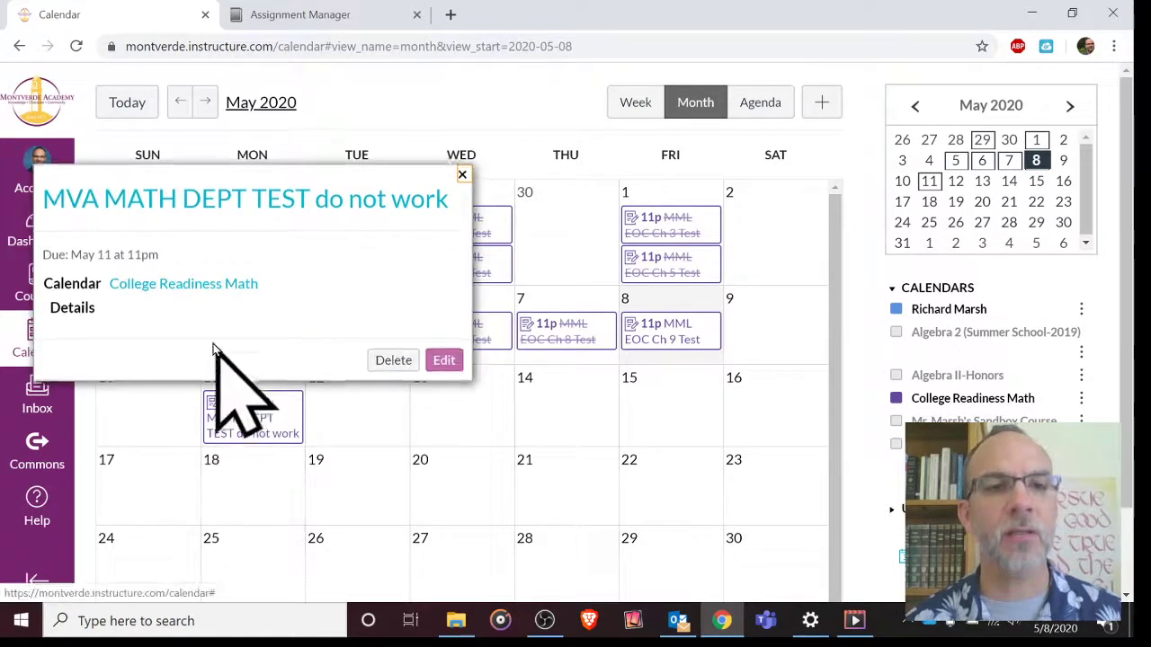
click(196, 201)
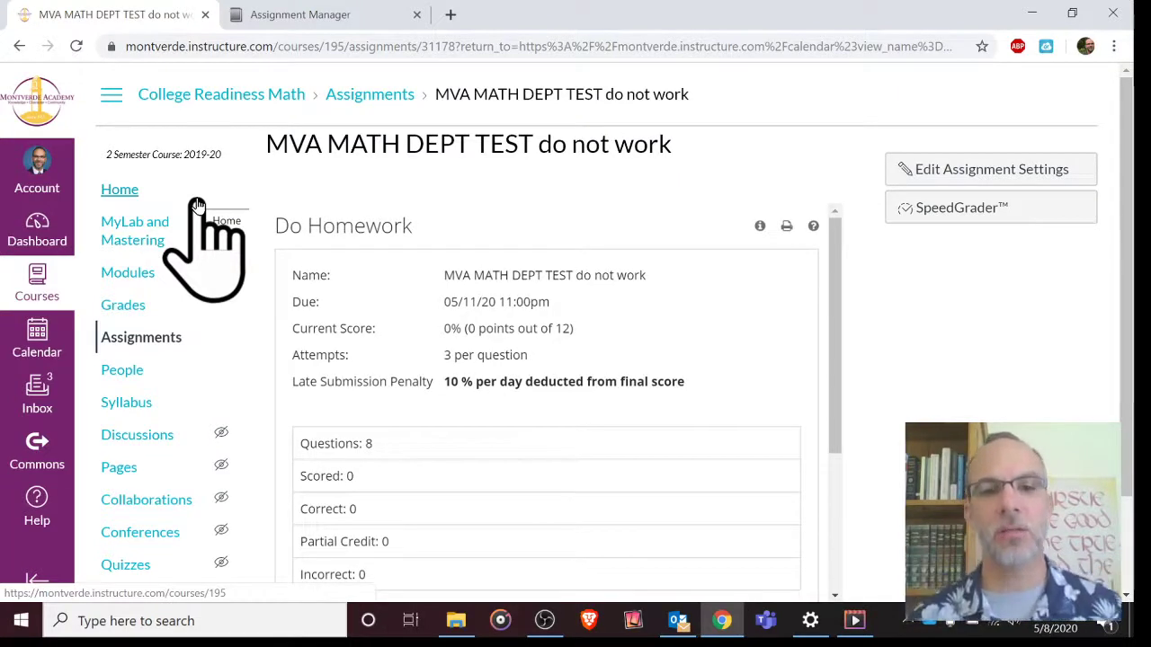
scroll(488, 426, down, 1)
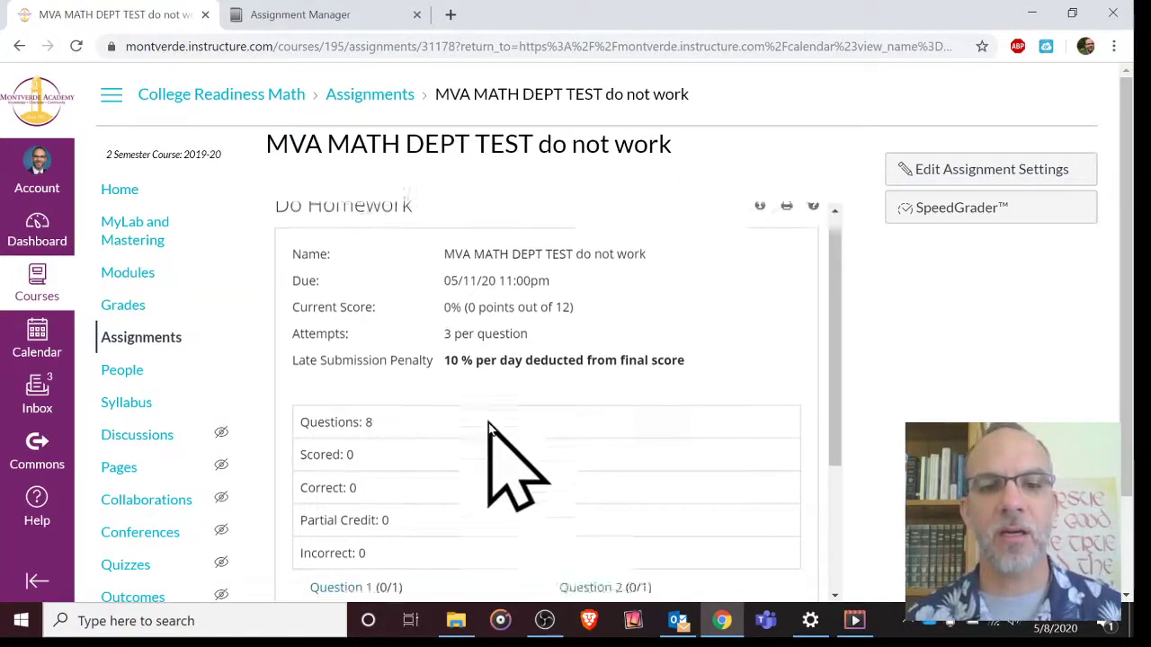
scroll(490, 422, down, 3)
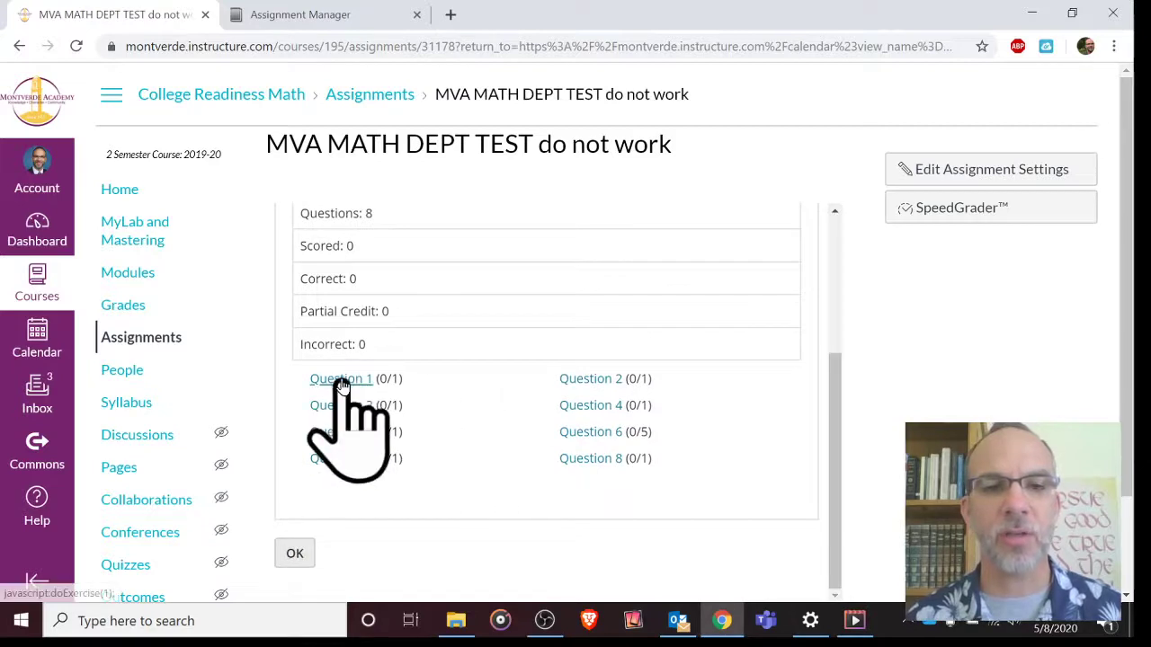
Open Question 1 of the homework, view its Help Me Solve This guidance, and close the guidance
click(341, 379)
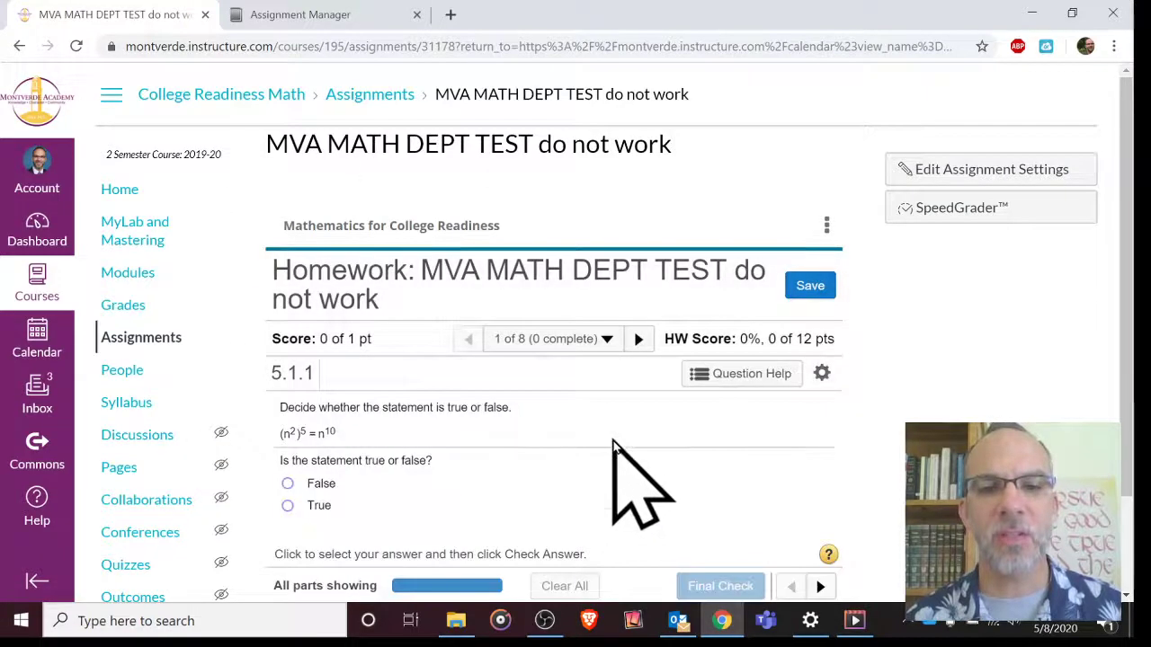
scroll(587, 409, down, 1)
scroll(586, 409, down, 1)
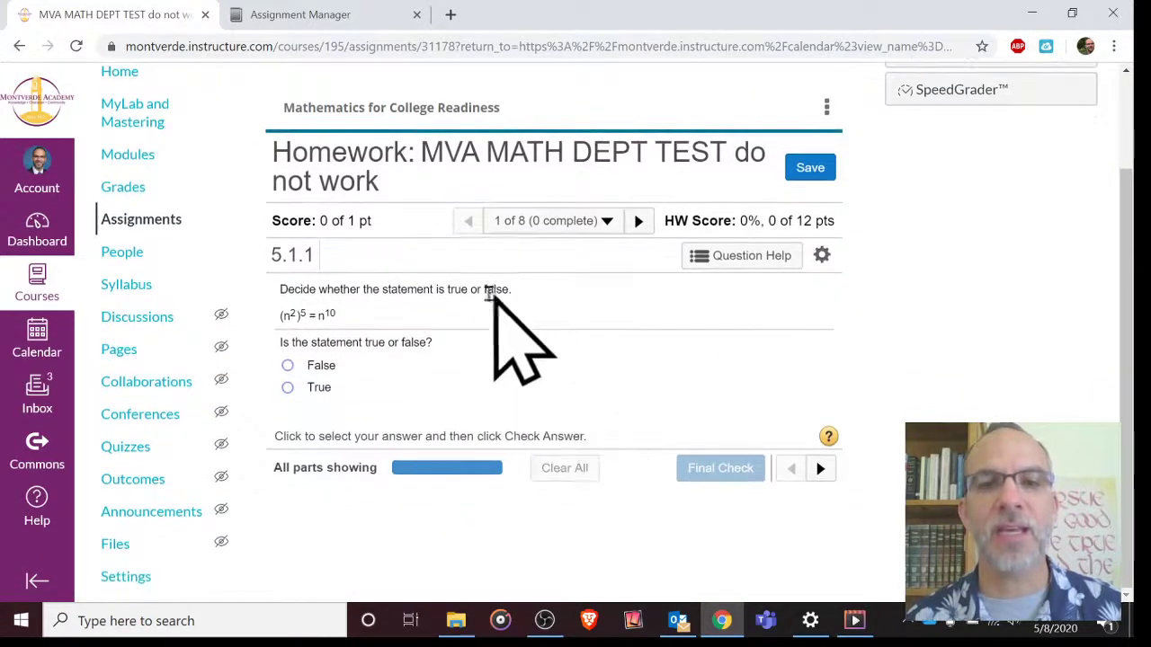
click(752, 256)
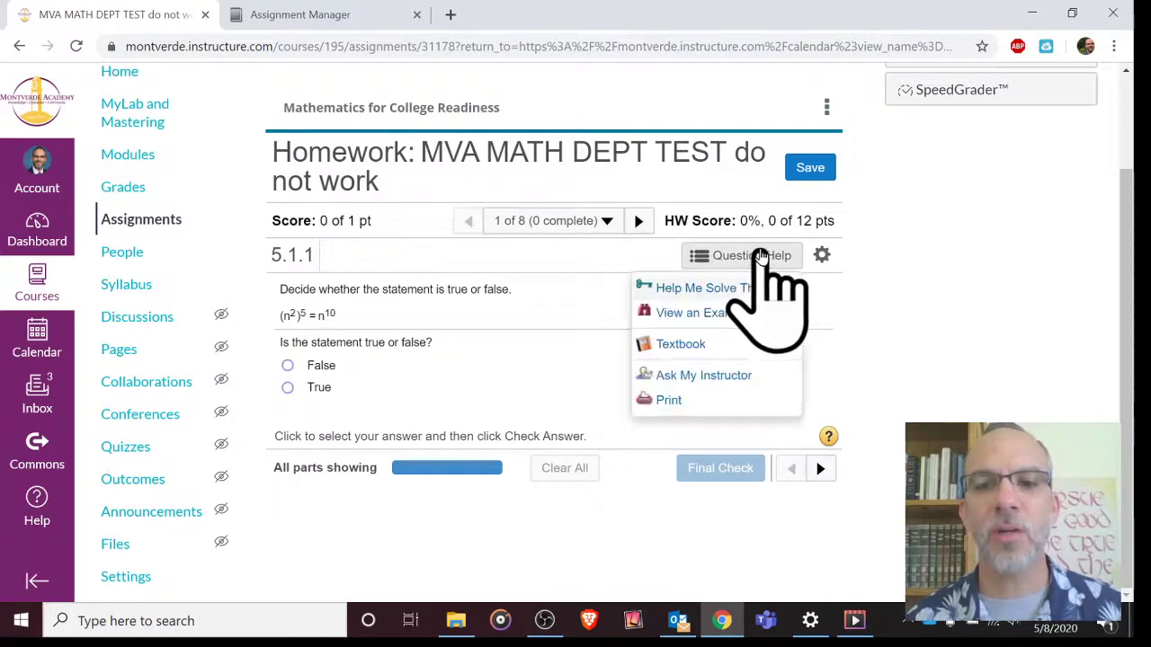
click(710, 290)
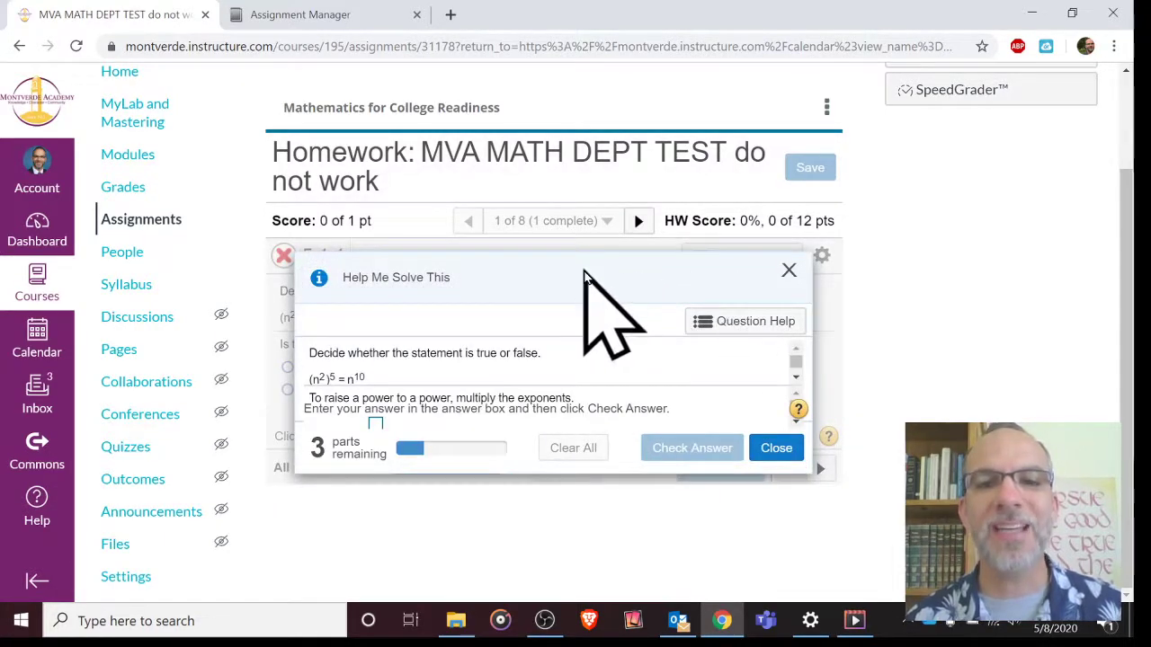
drag(586, 269, 382, 323)
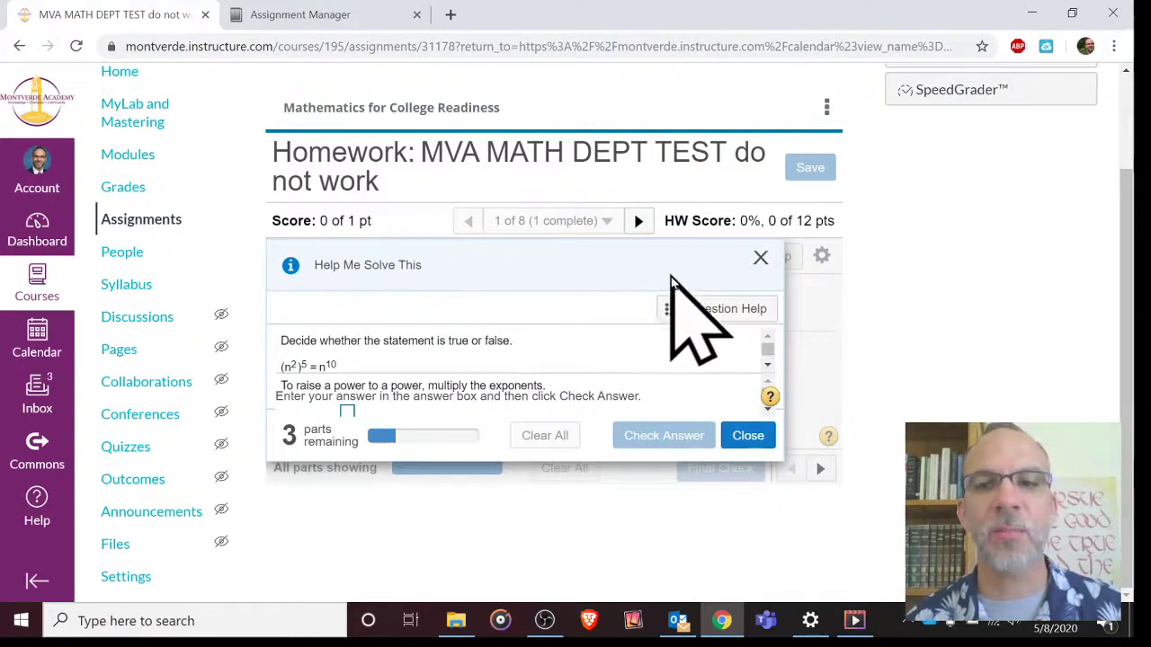
drag(546, 263, 588, 287)
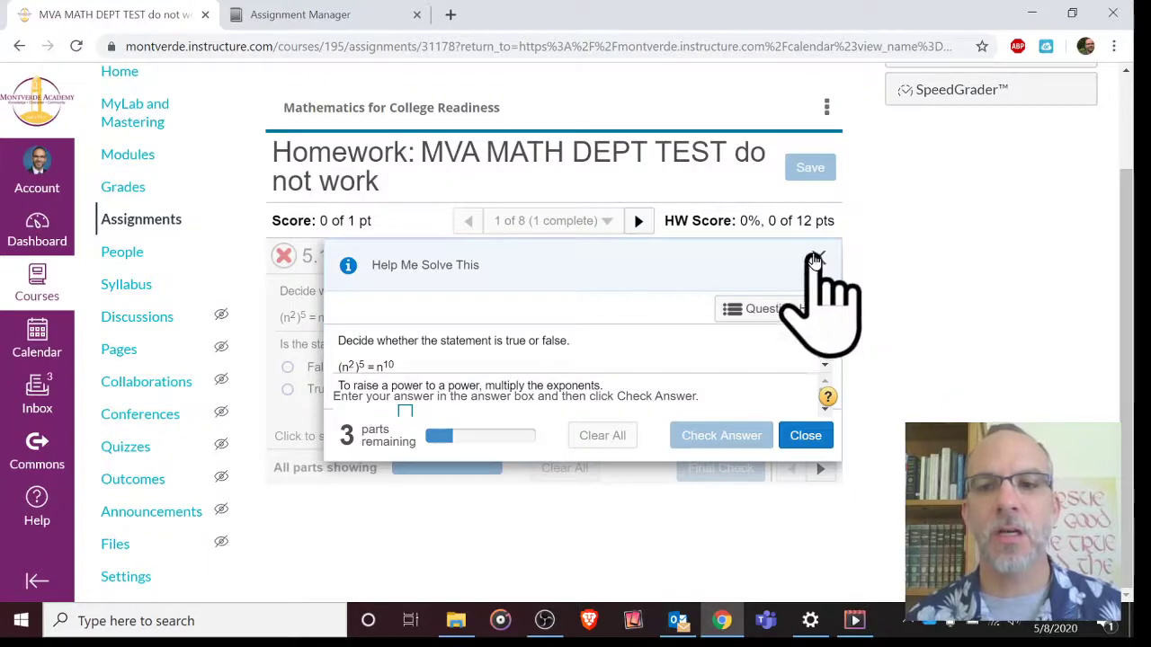
click(814, 260)
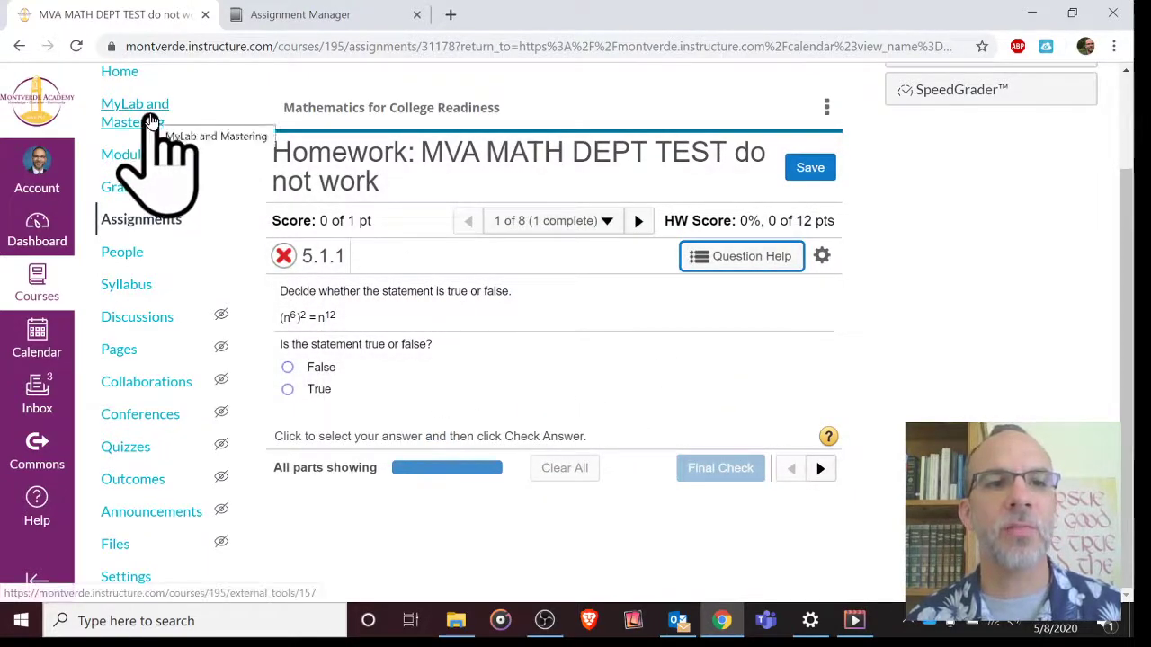
Leave the homework and open the student home of the MyLab and Mastering course
click(150, 122)
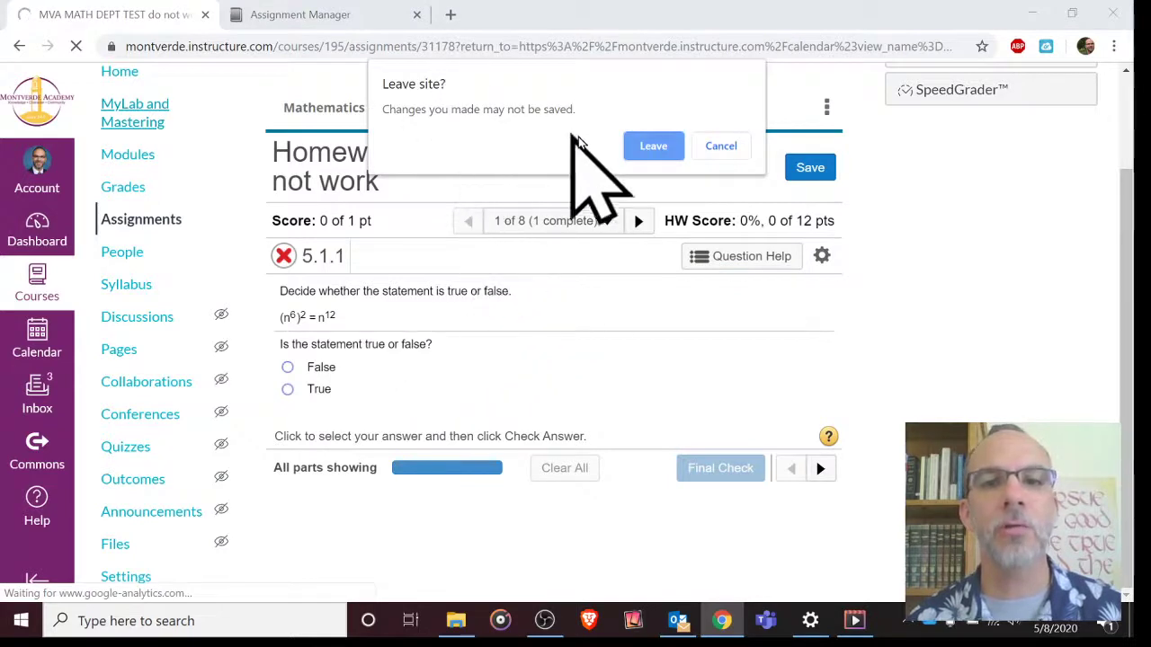
click(649, 146)
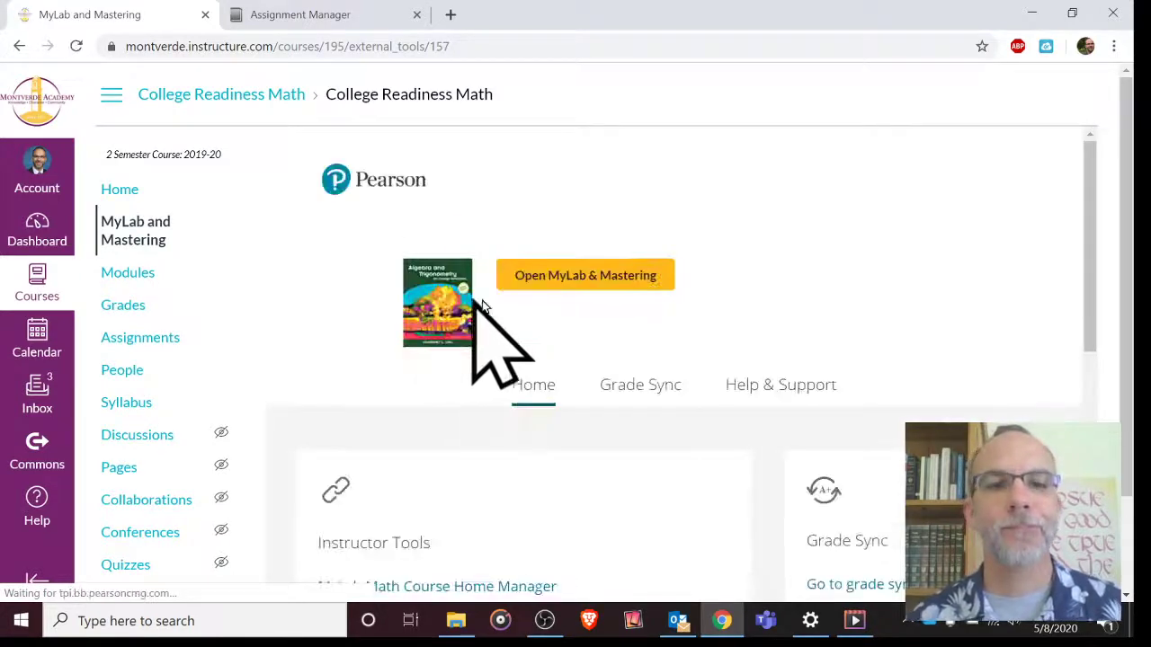
scroll(680, 315, down, 6)
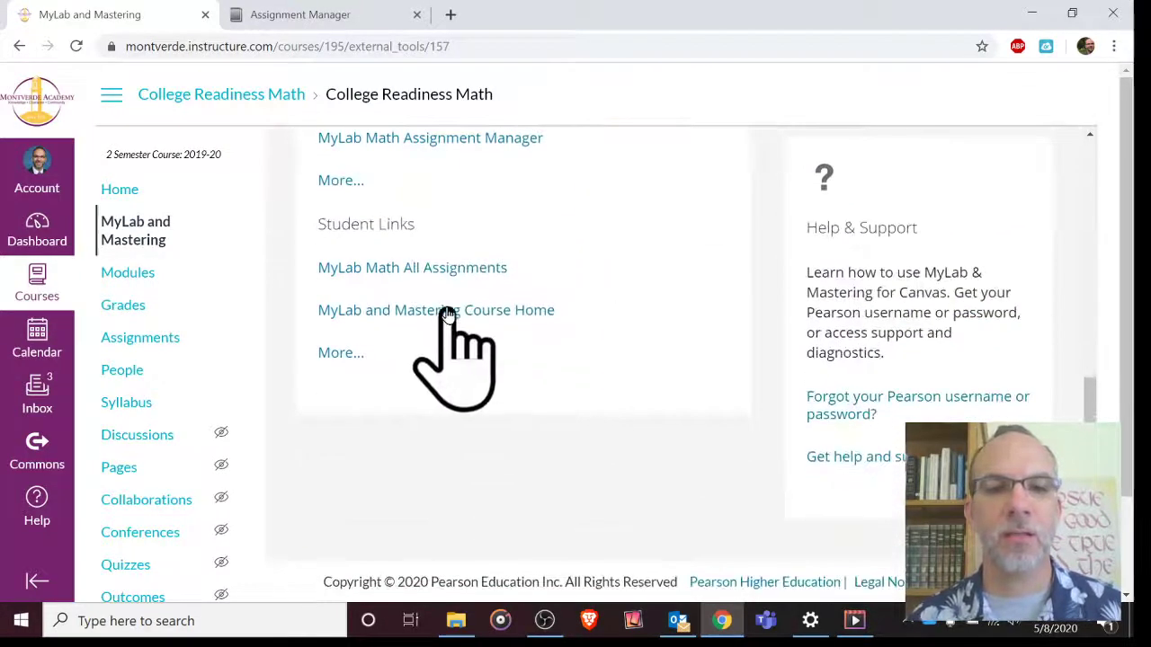
click(444, 312)
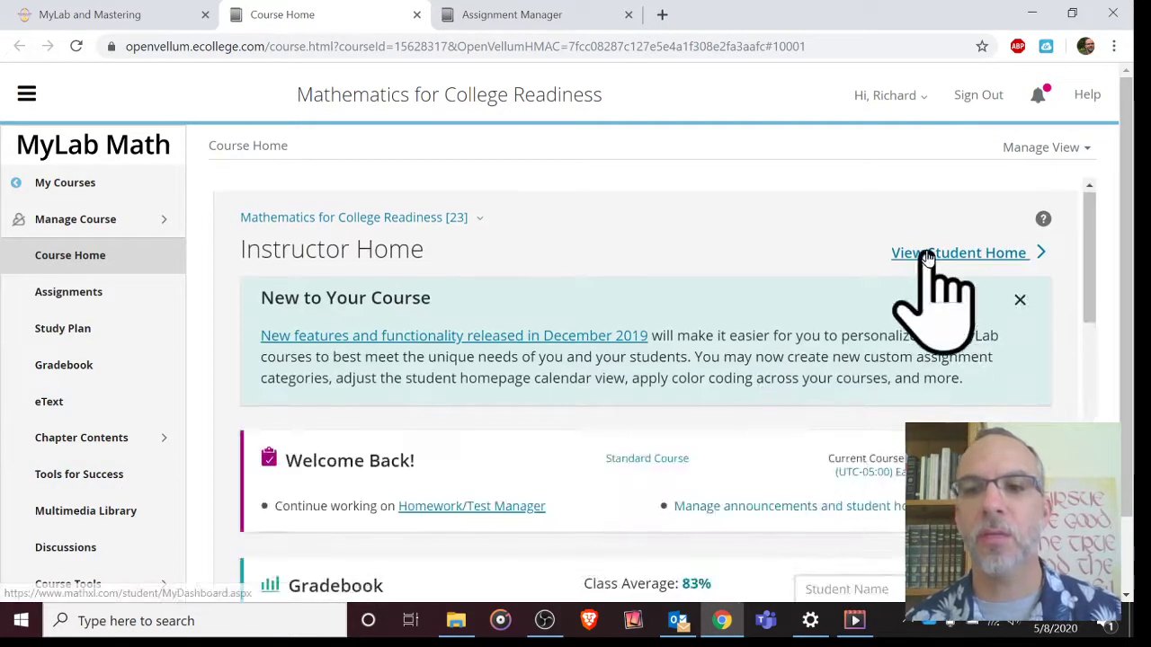
click(920, 256)
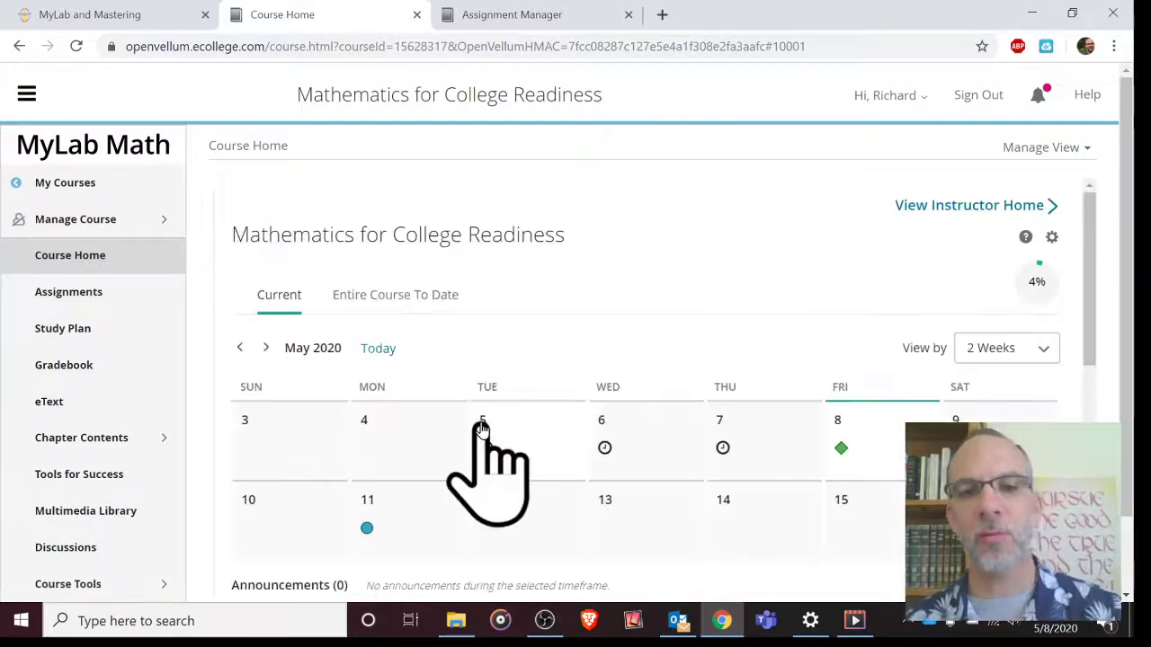
Review the student's past due and current assignments, and open MVA MATH DEPT TEST do not work from May 11 on the calendar
scroll(616, 350, down, 5)
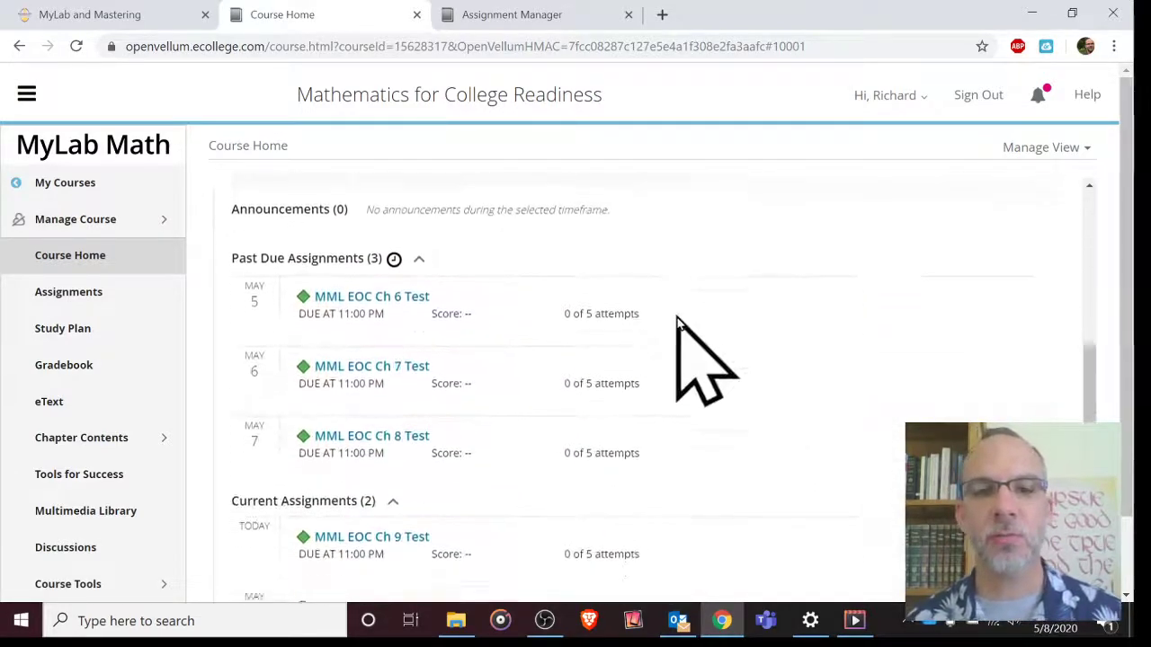
scroll(270, 321, up, 1)
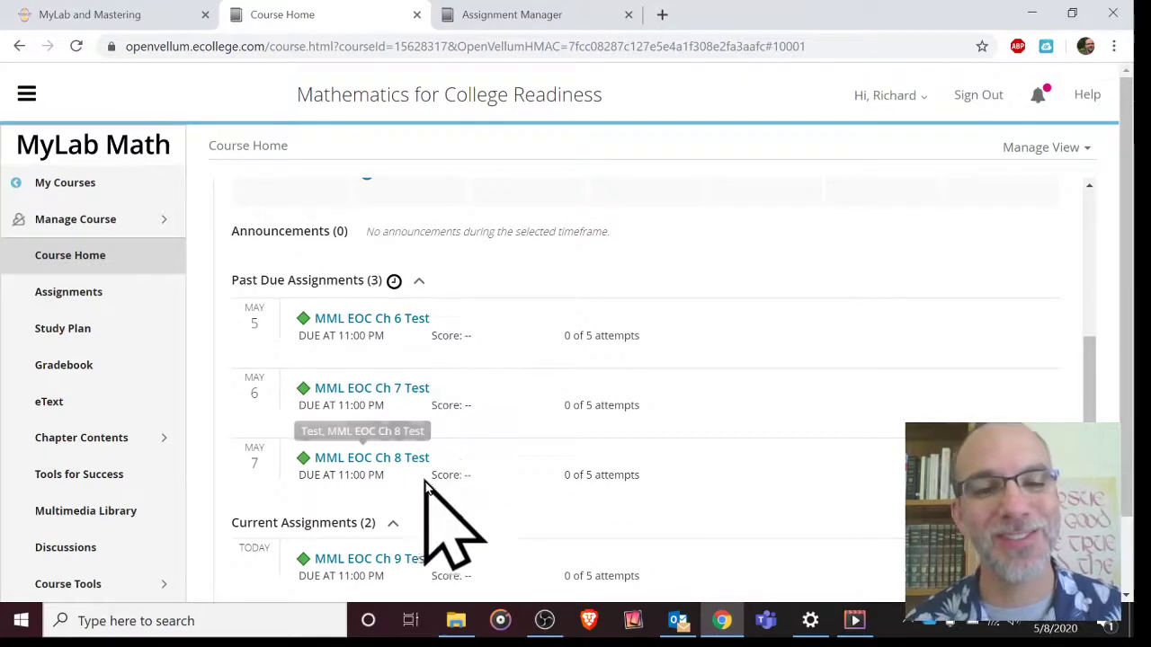
scroll(692, 347, down, 2)
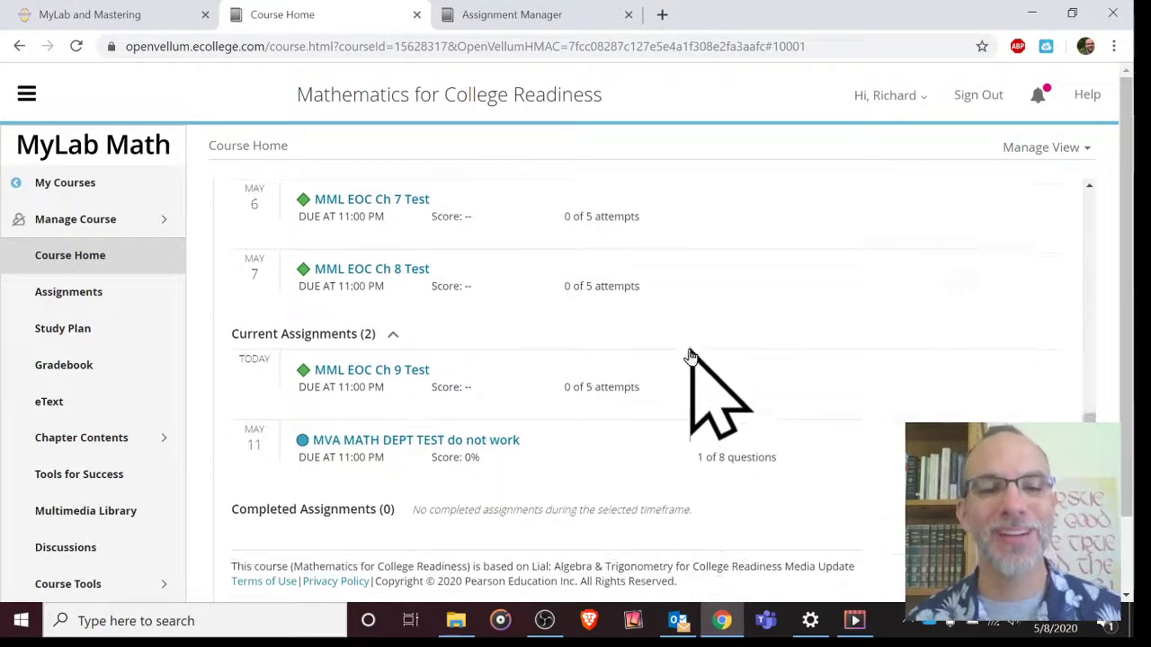
scroll(688, 350, up, 4)
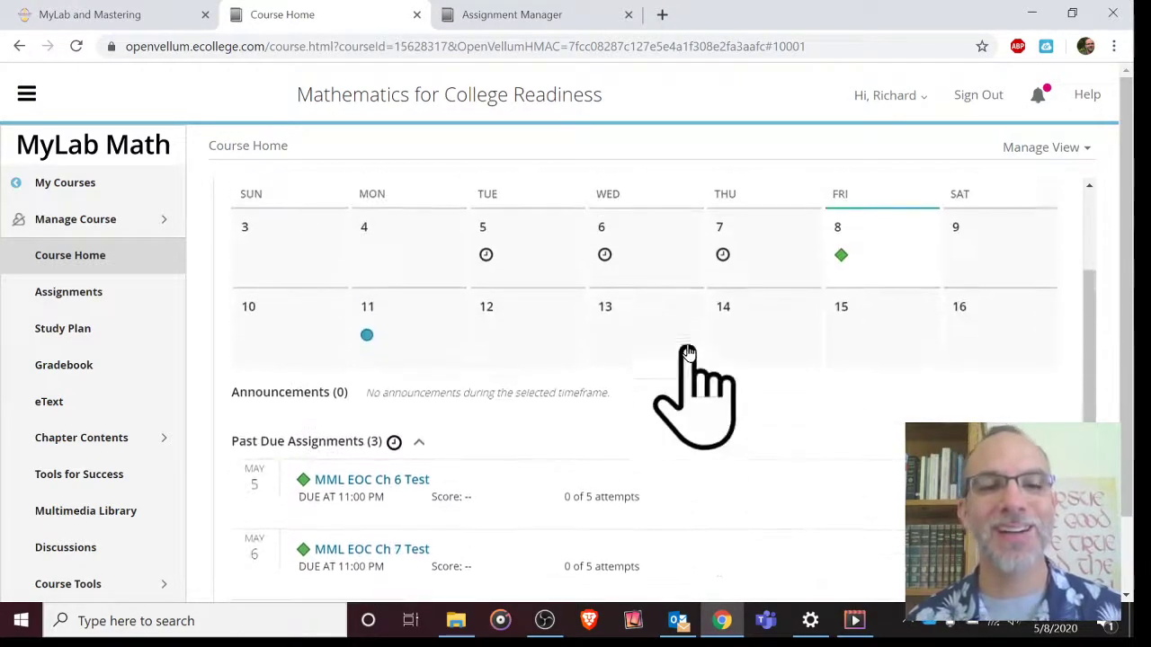
click(366, 338)
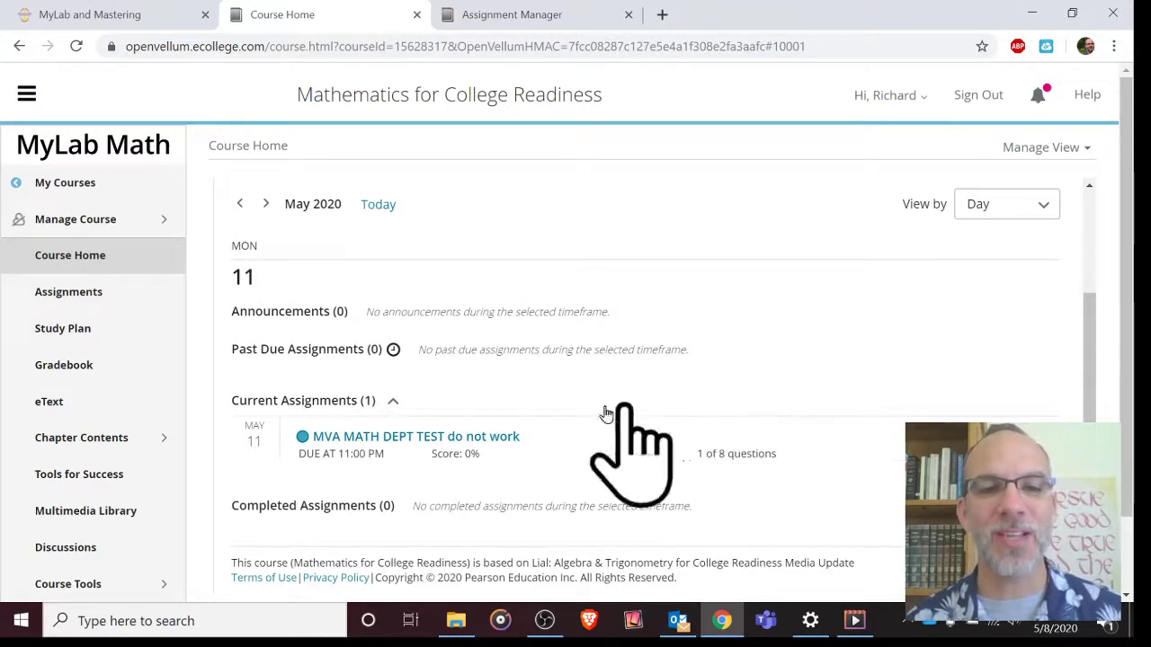
scroll(575, 387, down, 1)
click(503, 384)
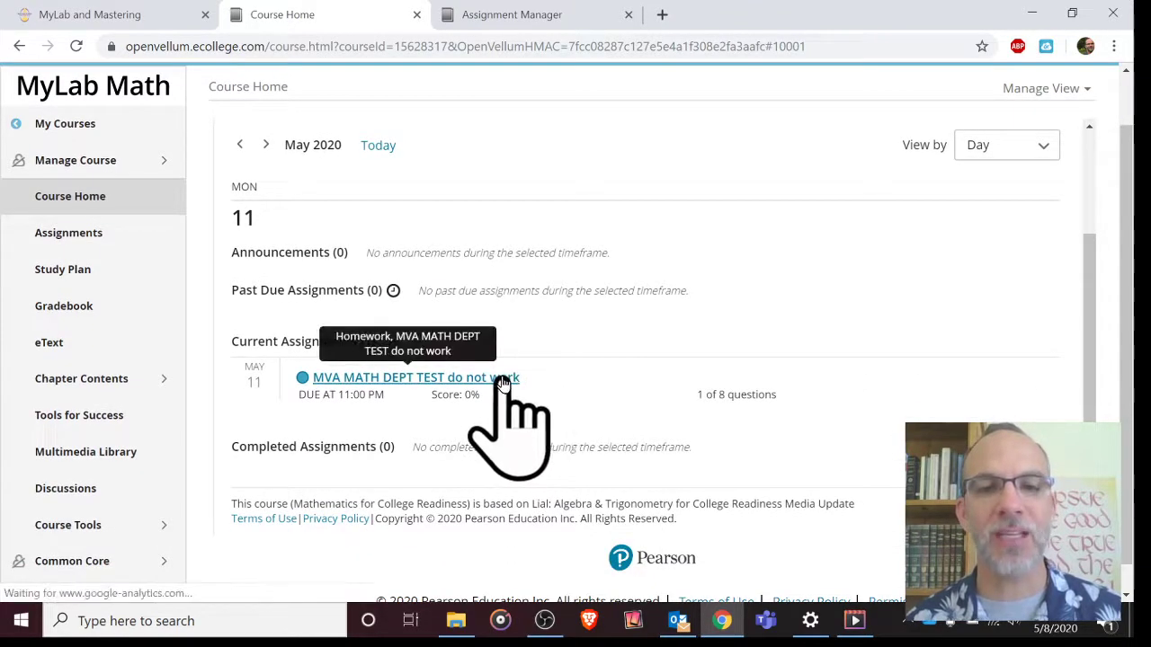
Open Question 1 of the homework in a maximized window, submit True as its answer, and continue to Question 2
scroll(655, 385, down, 3)
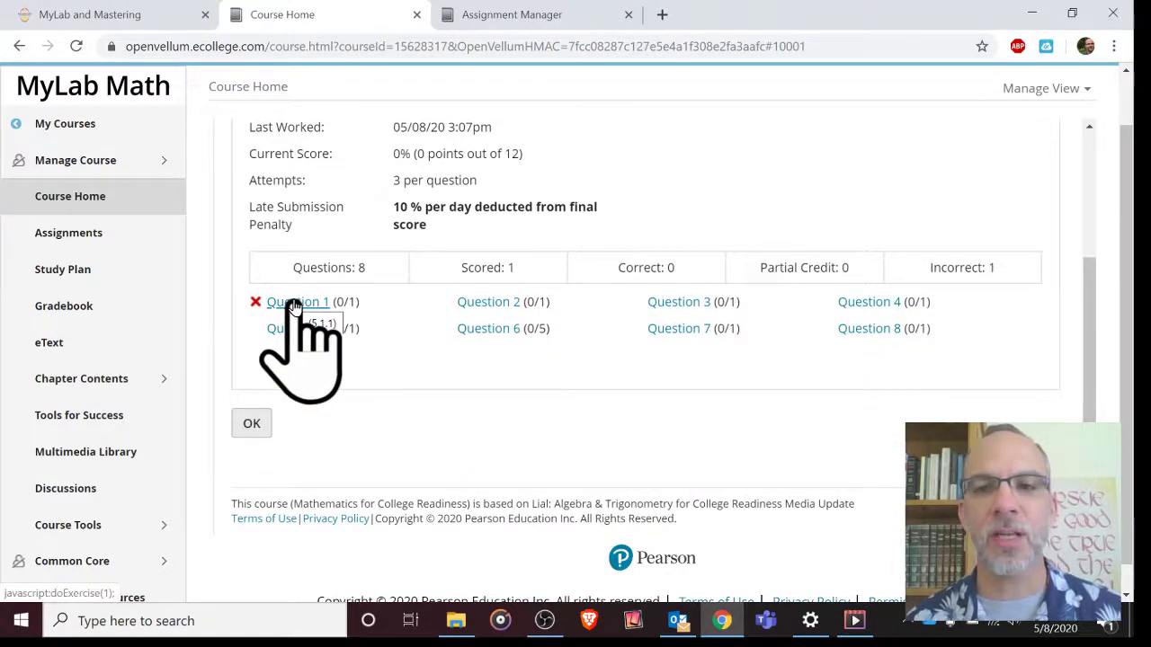
click(296, 304)
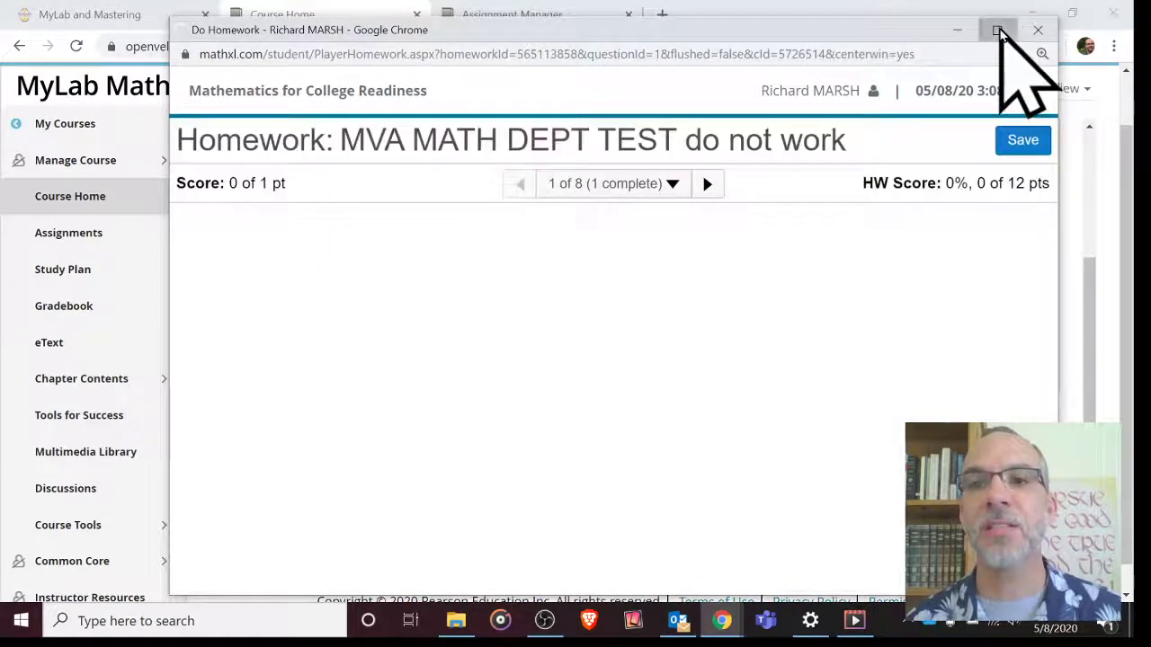
click(997, 31)
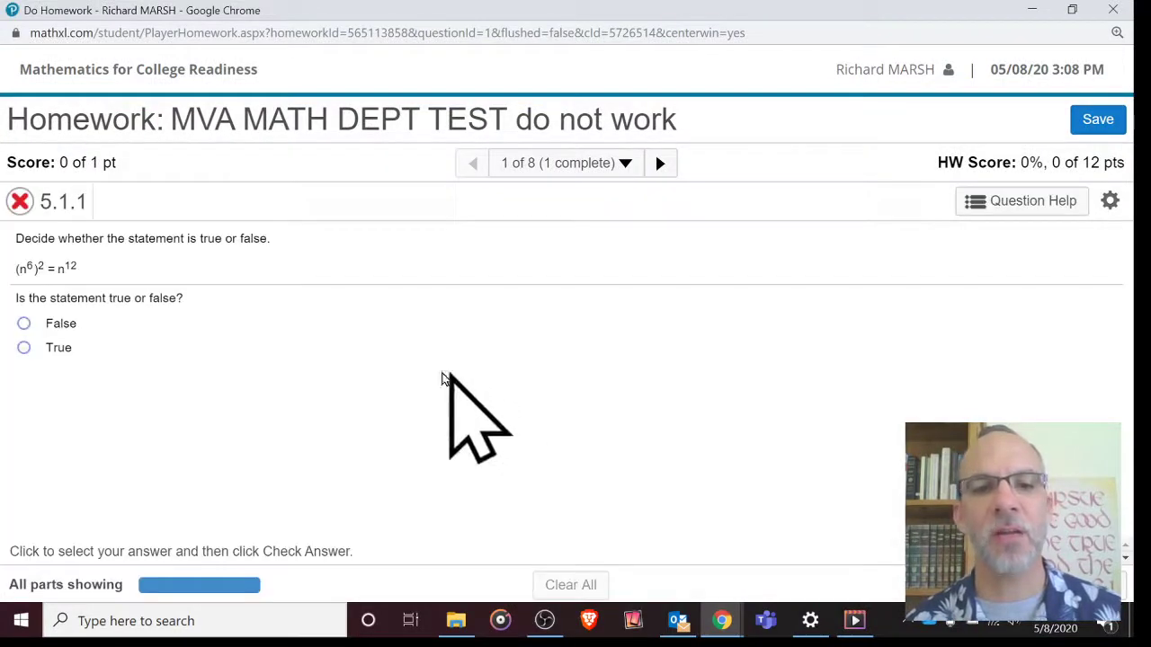
click(23, 348)
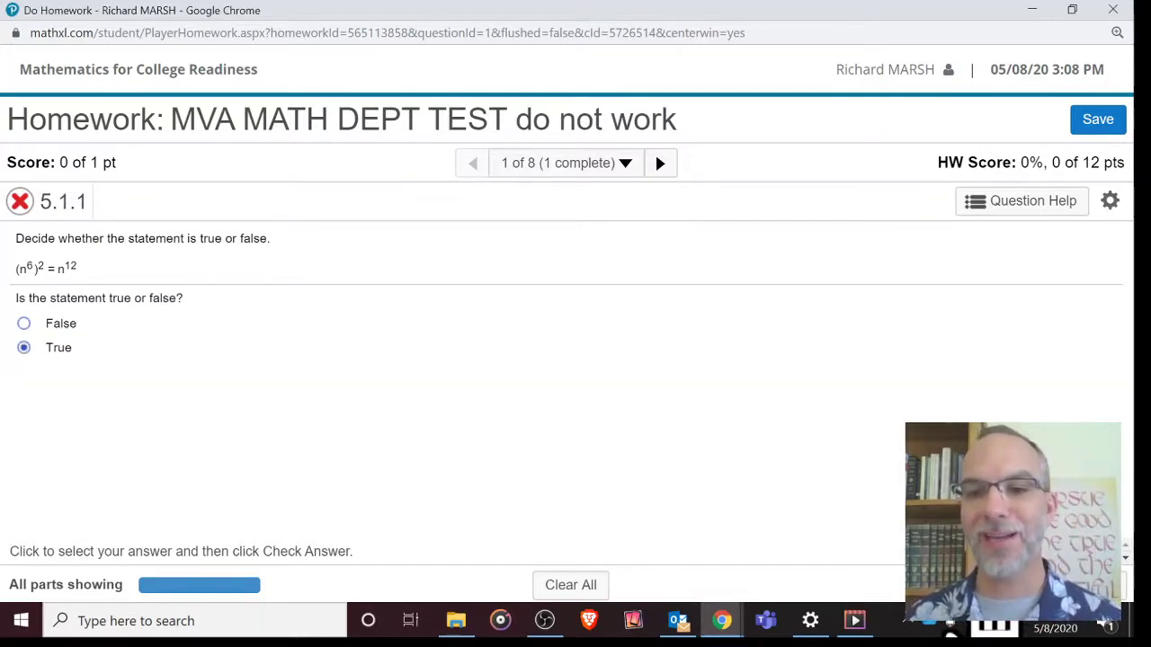
click(989, 619)
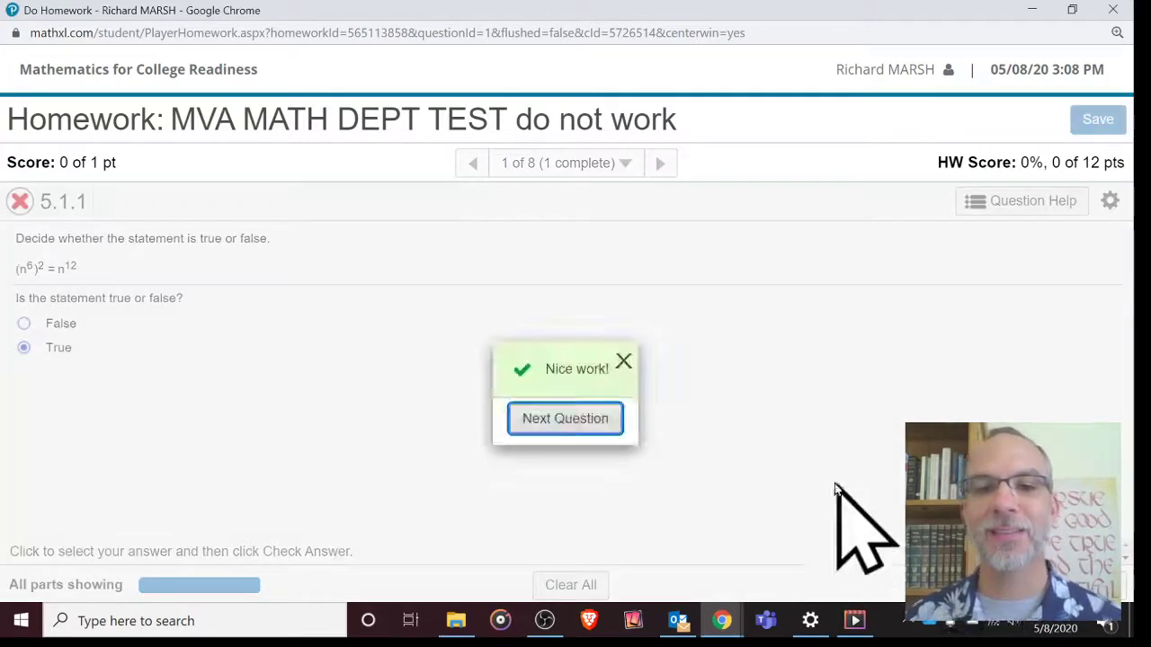
click(565, 419)
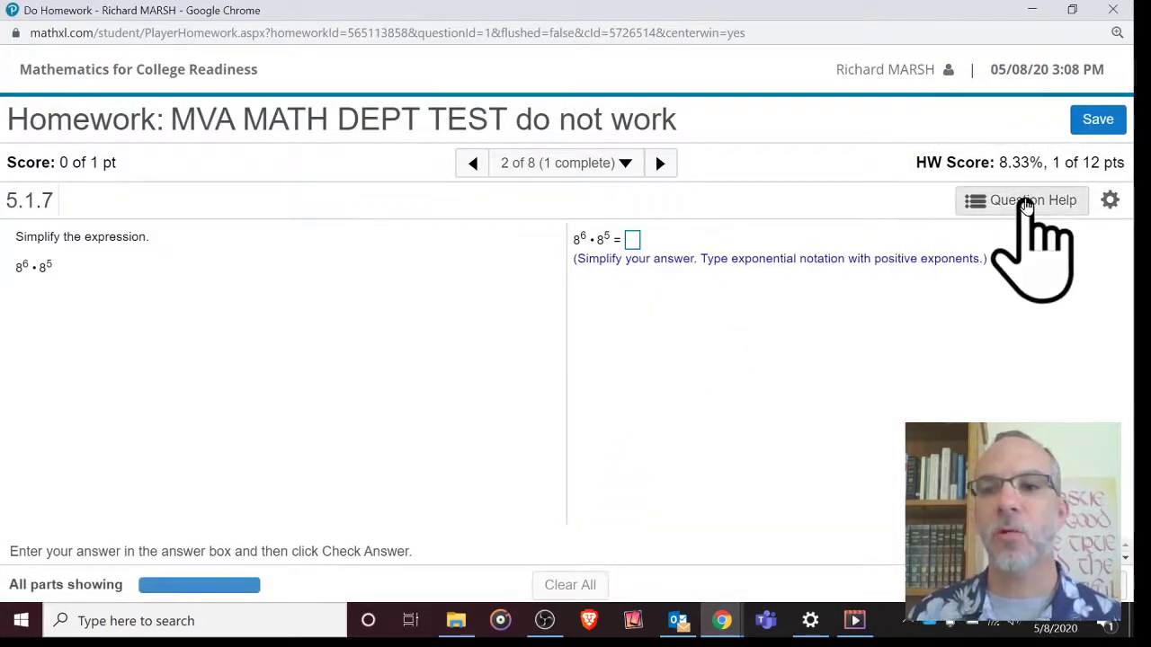
Start Help Me Solve This for Question 2 and submit Yes to whether the bases are the same
click(1026, 205)
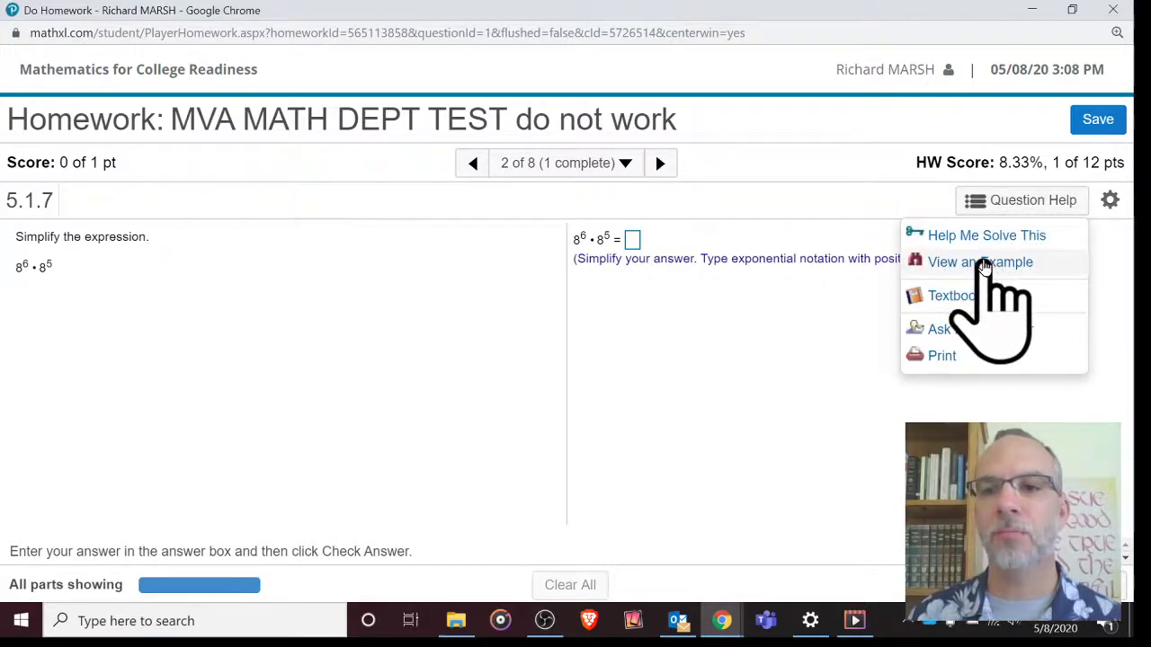
click(990, 239)
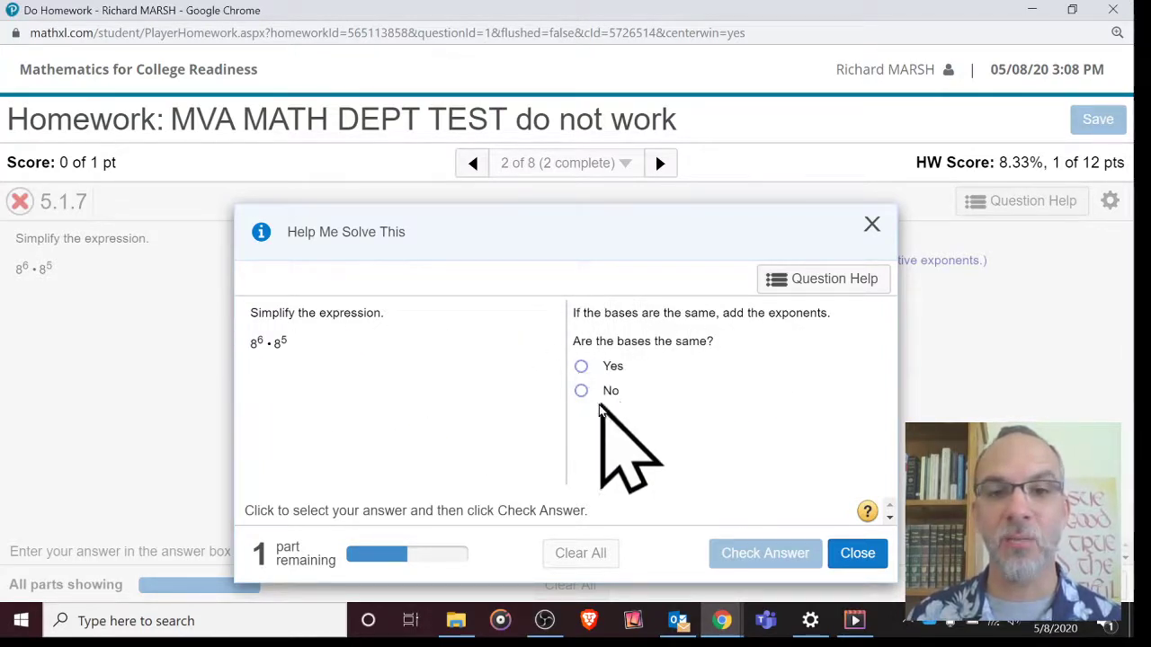
click(582, 369)
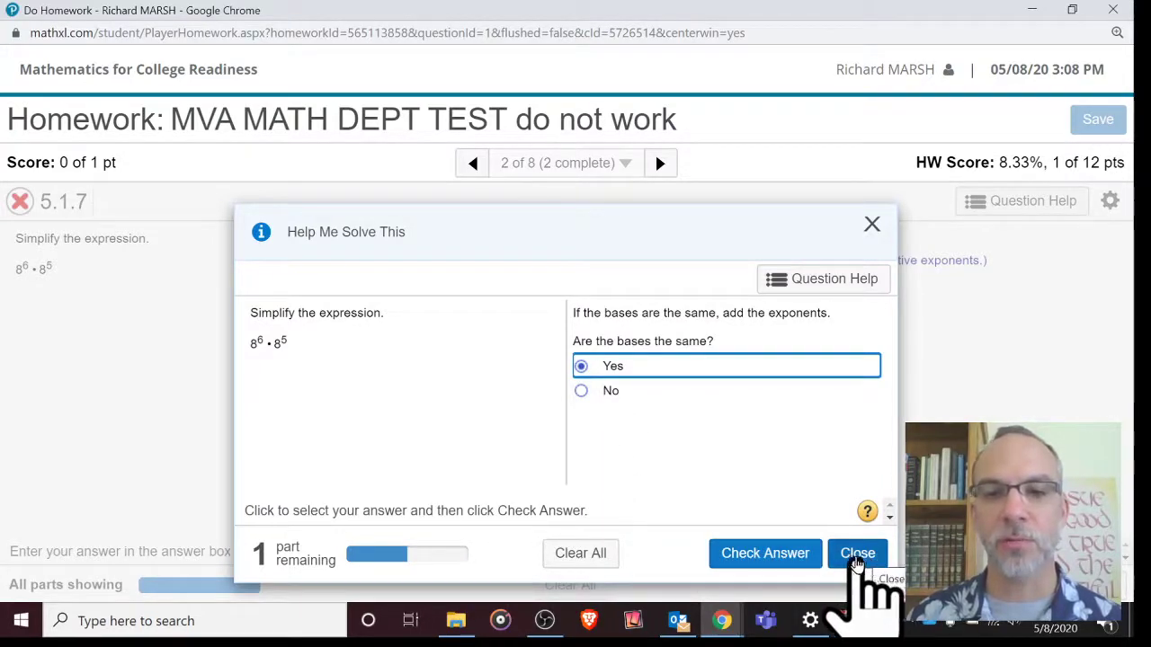
click(768, 556)
click(578, 421)
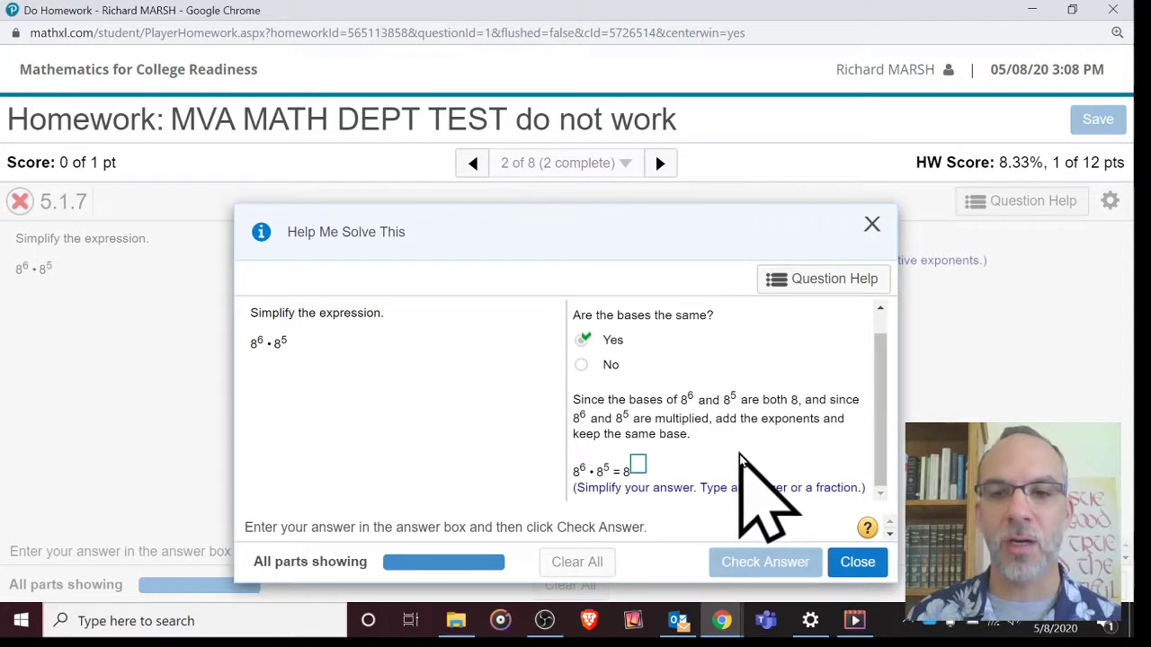
Submit 11 as the exponent of 8 in the guided solution and close Help Me Solve This
click(637, 465)
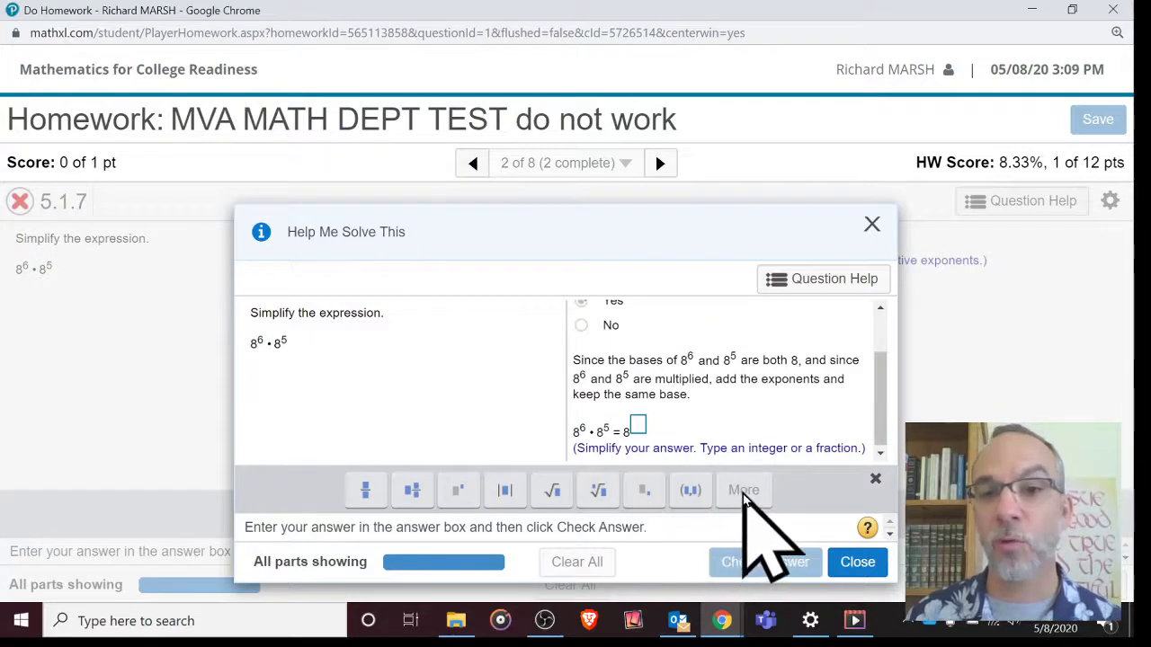
click(638, 424)
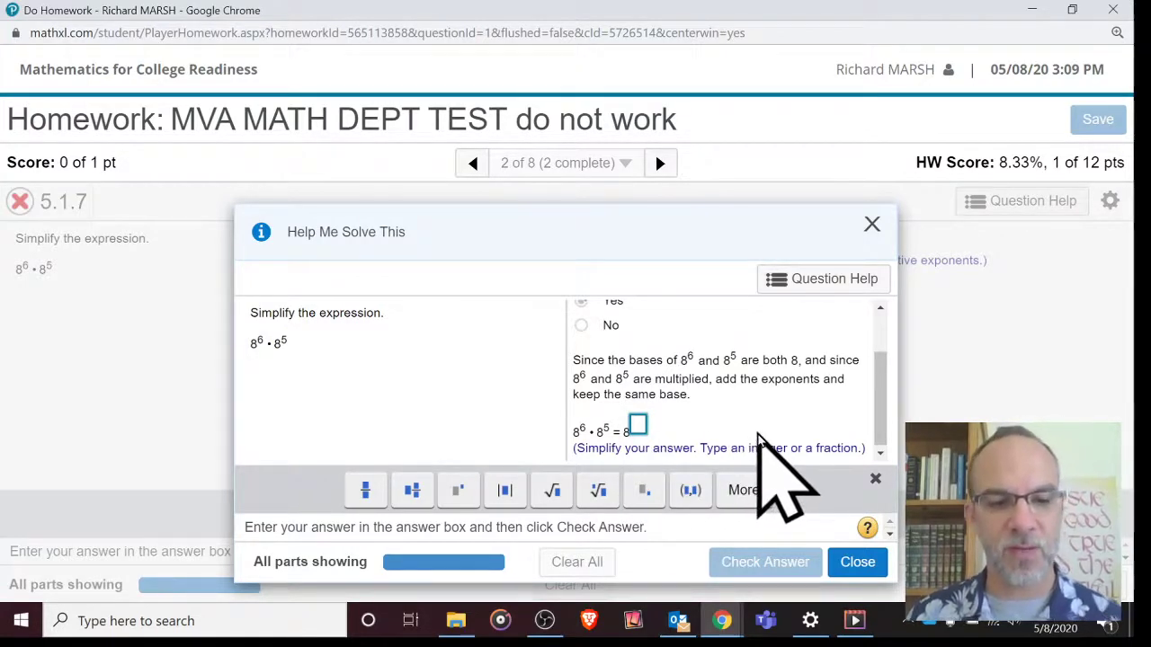
text(11)
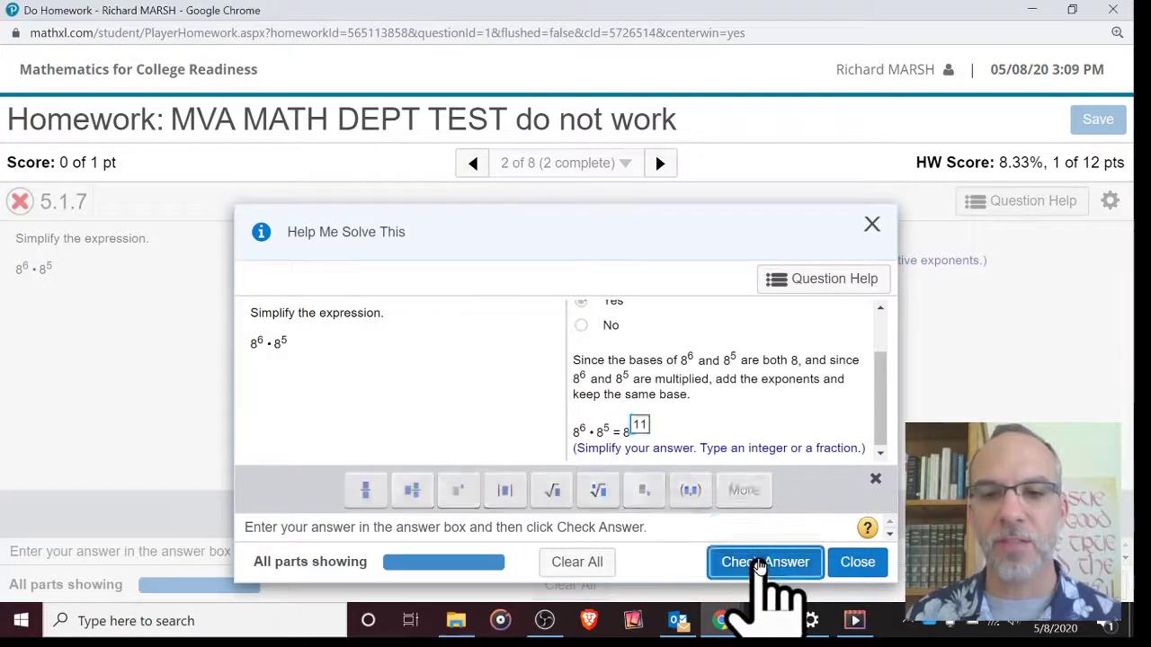
click(760, 564)
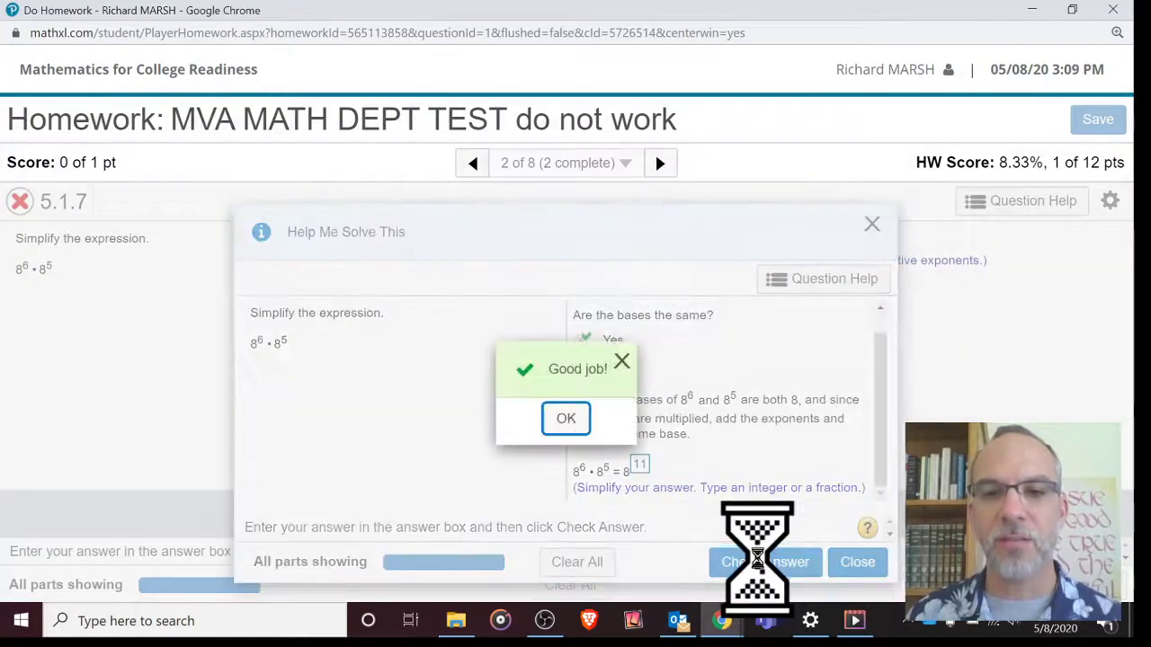
click(564, 421)
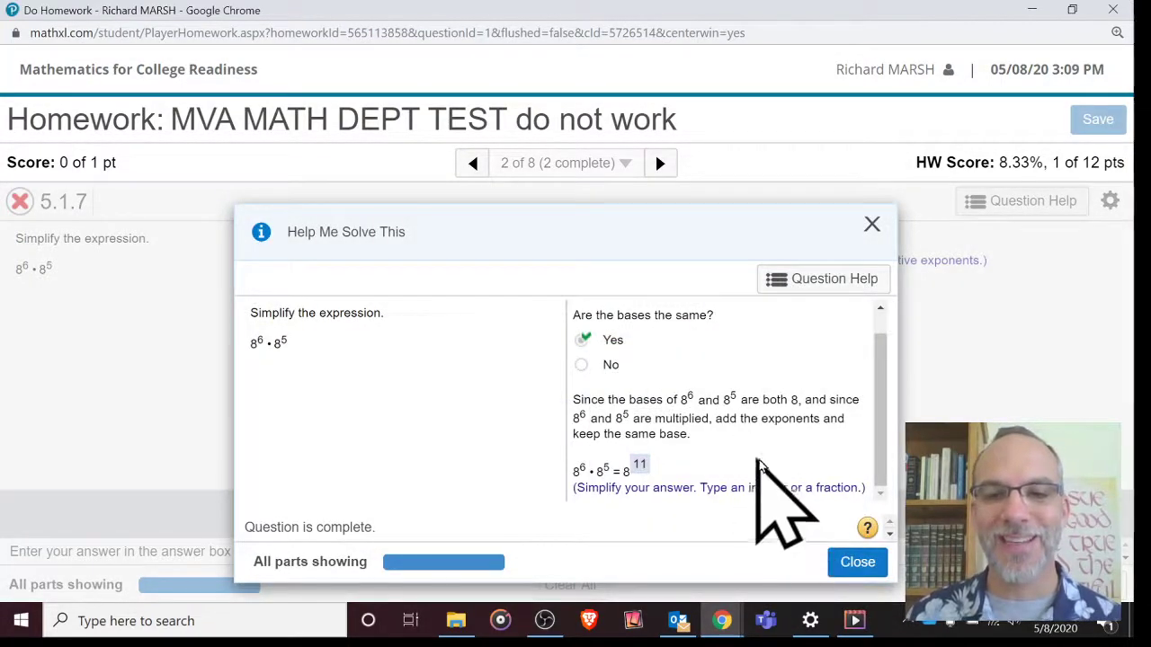
click(854, 563)
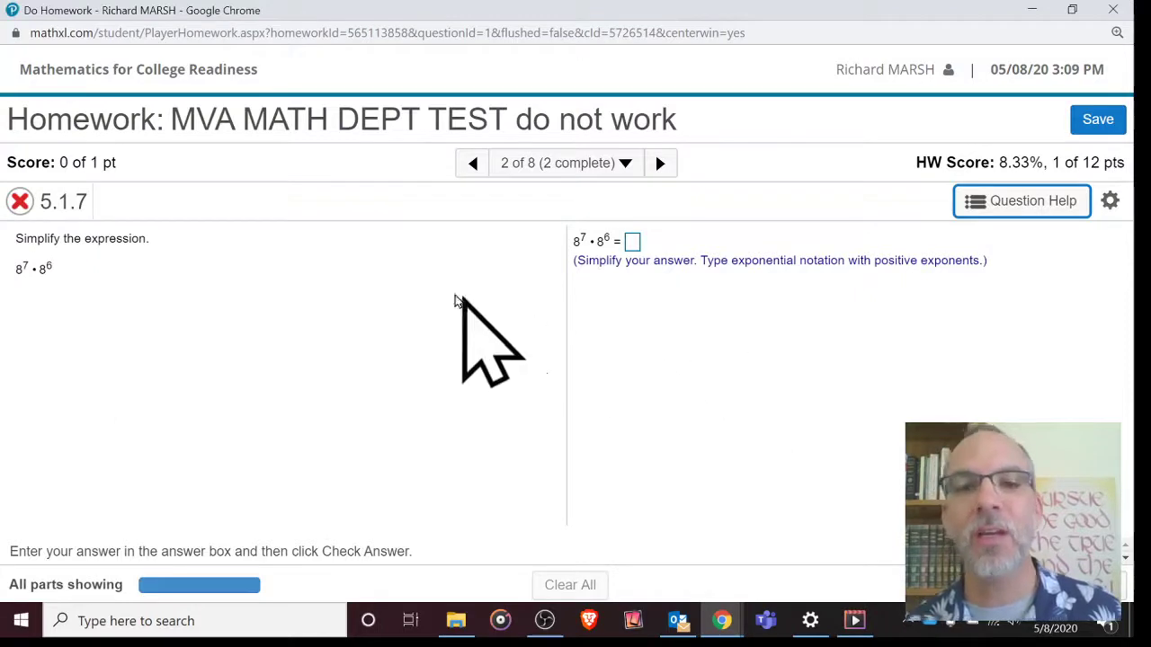
Go to Question 7, view the full math symbol palette for its answer box, and close the palette
click(551, 165)
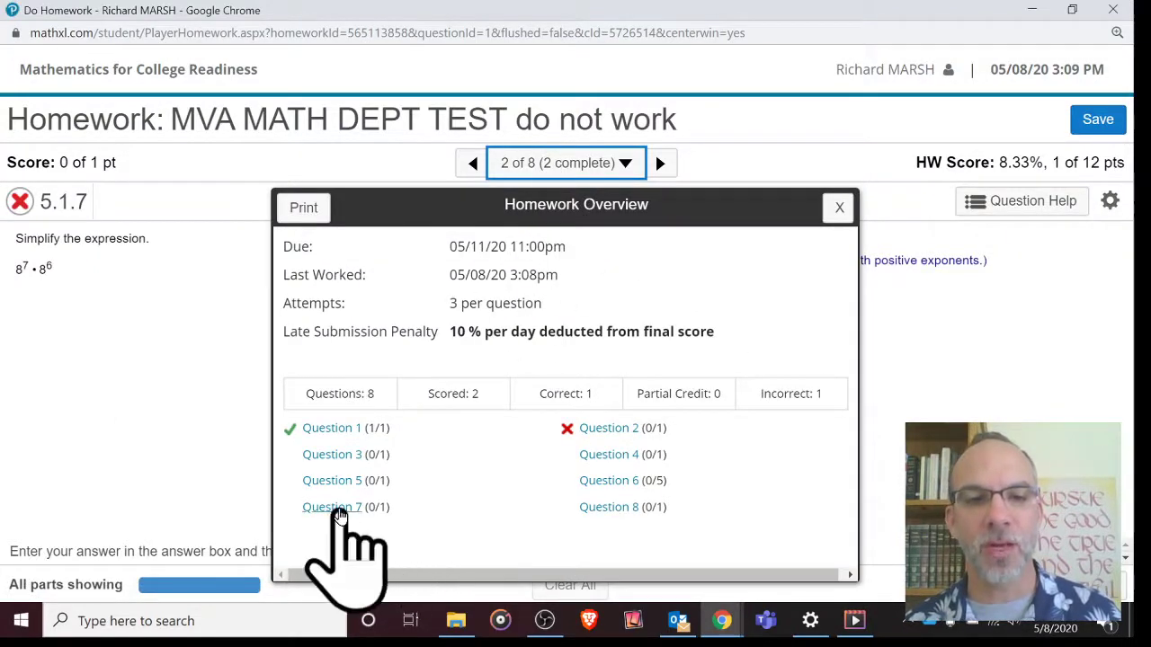
click(340, 509)
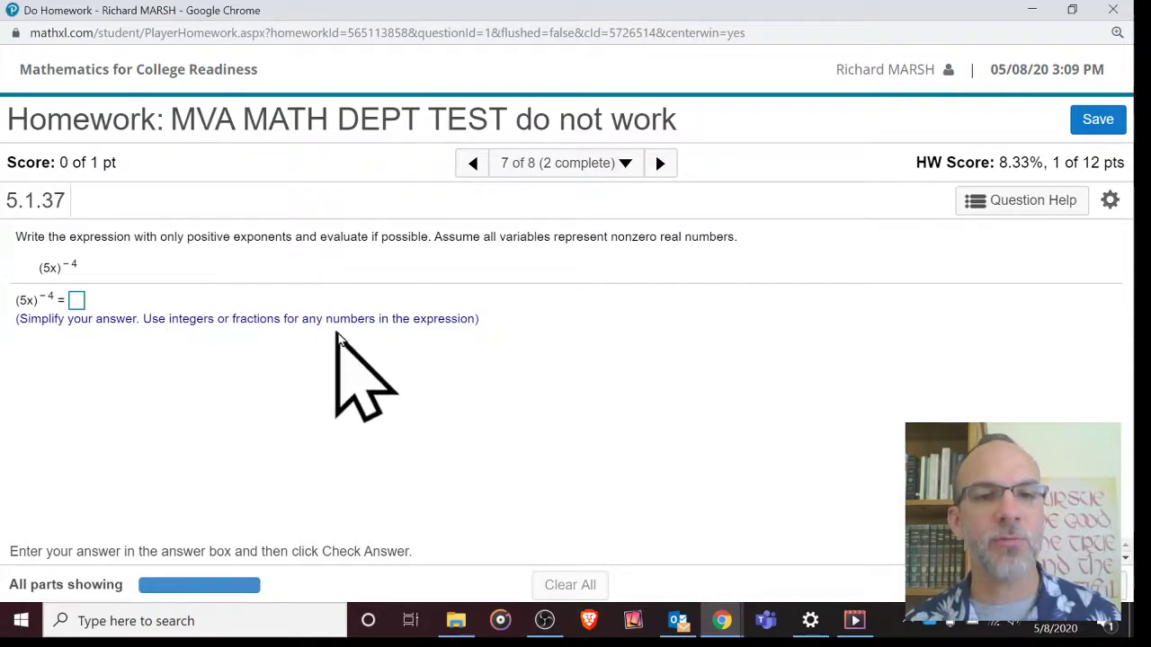
click(78, 304)
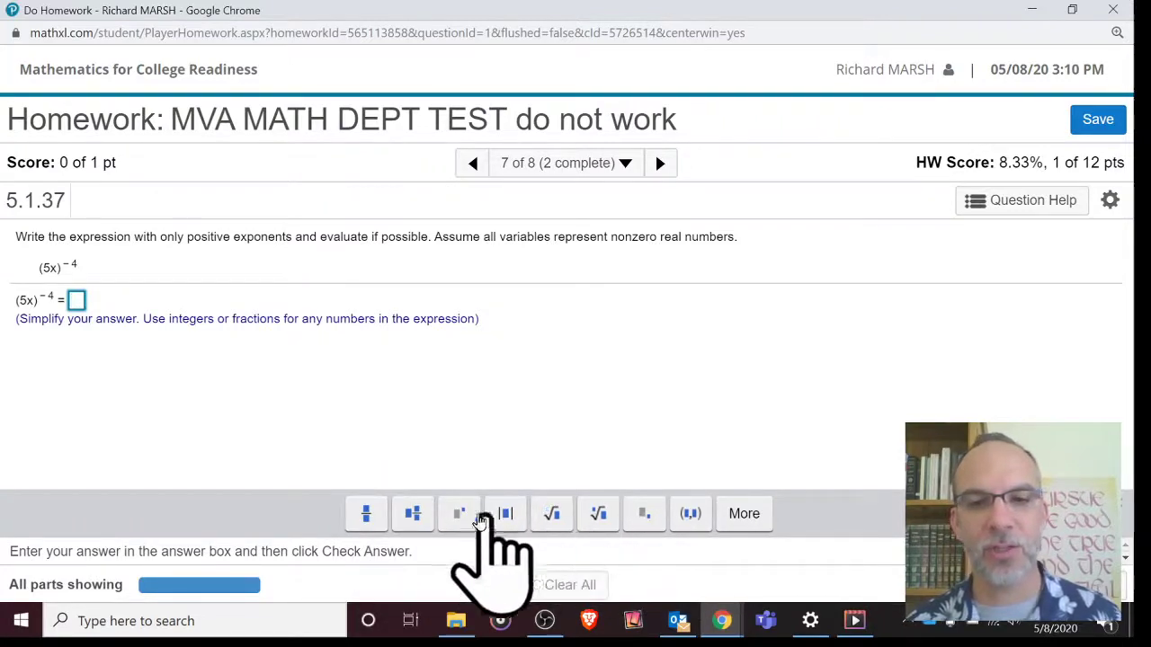
click(743, 518)
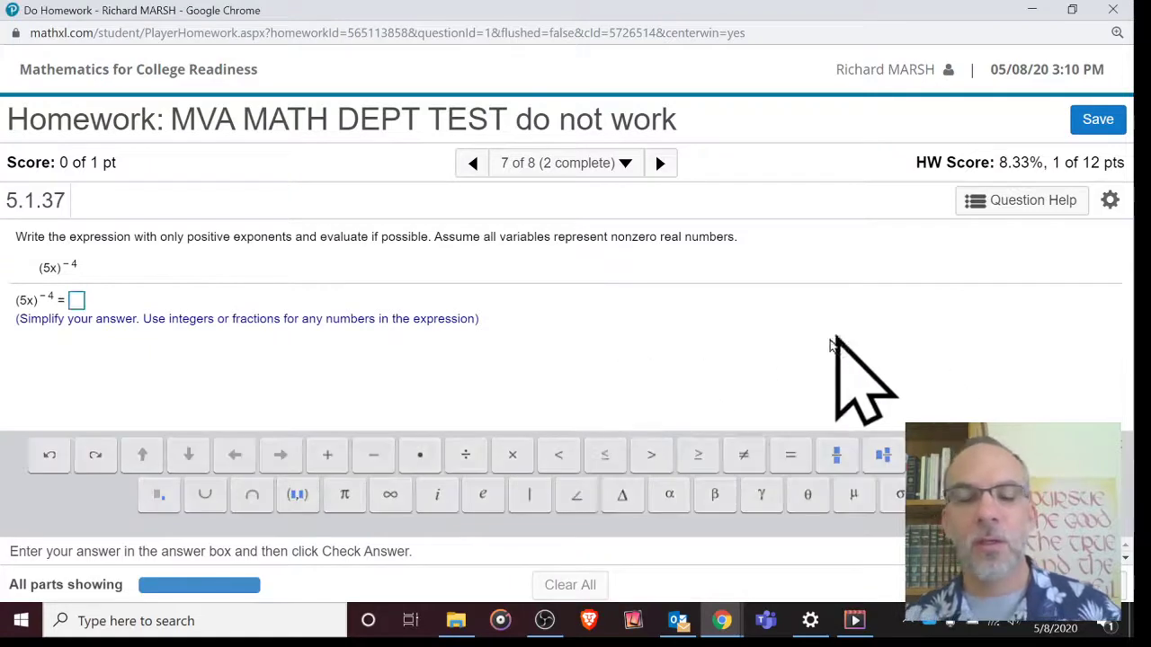
click(1124, 445)
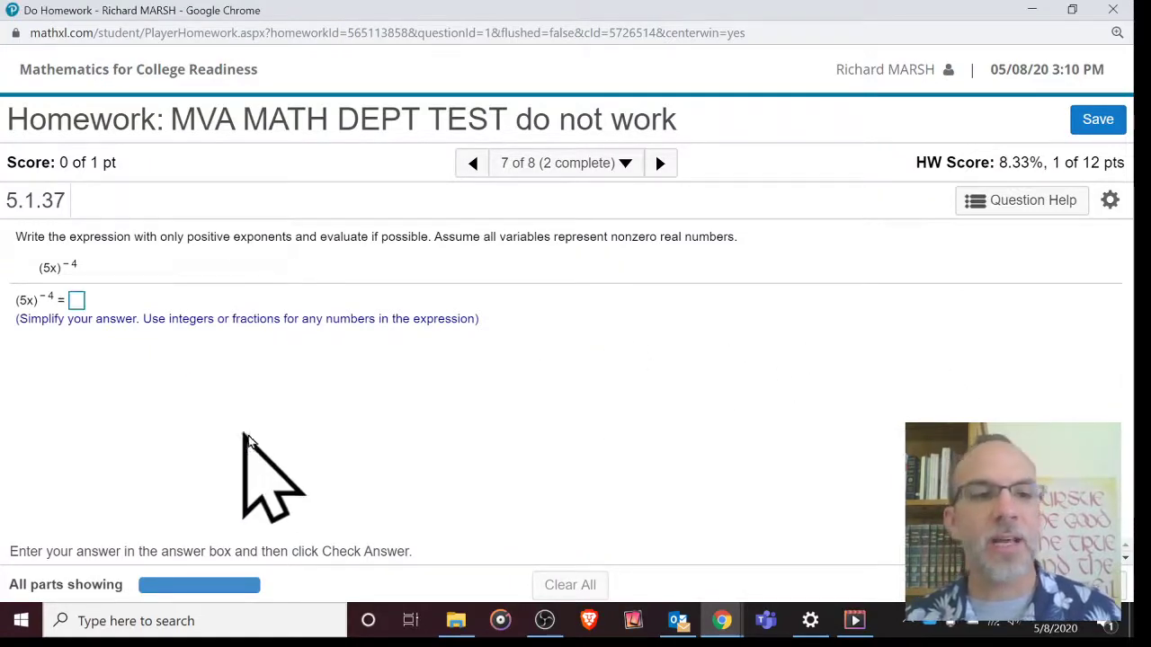
Look through Questions 4, 3, 5 and 6 from the homework overview to examine their question types
click(586, 168)
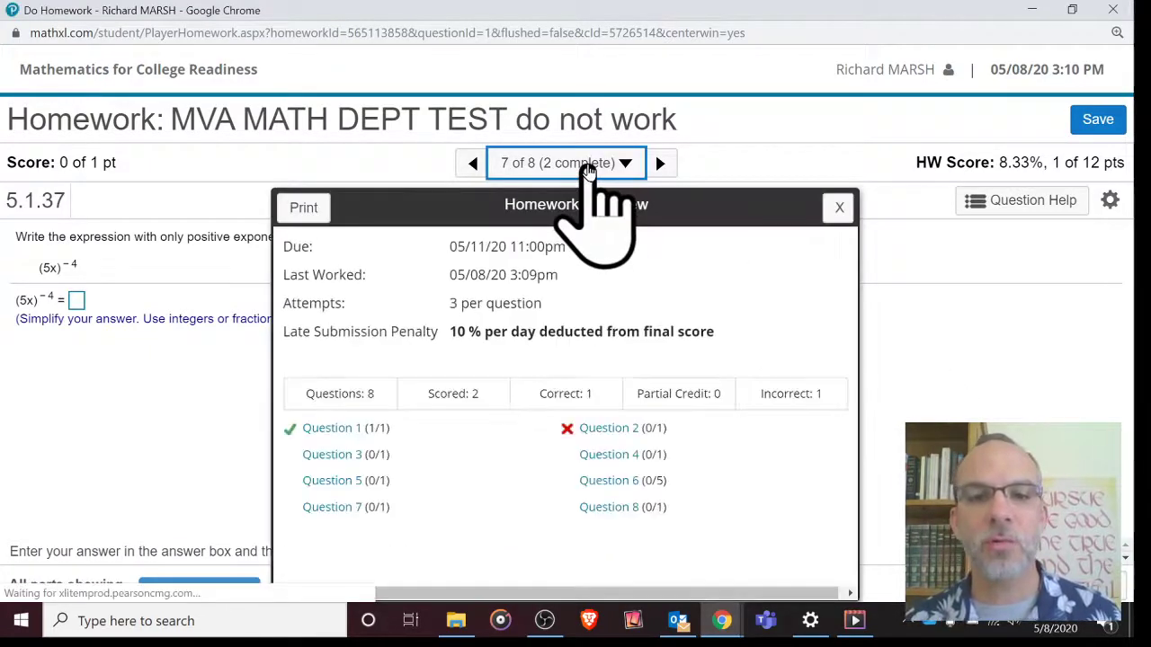
click(612, 456)
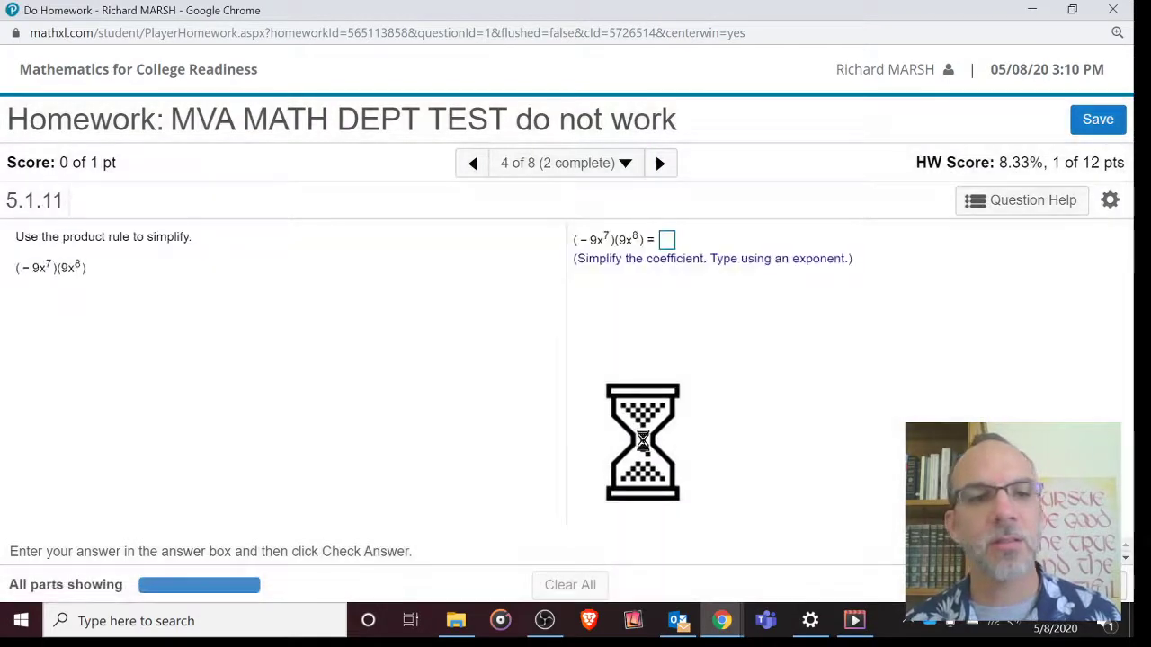
click(611, 172)
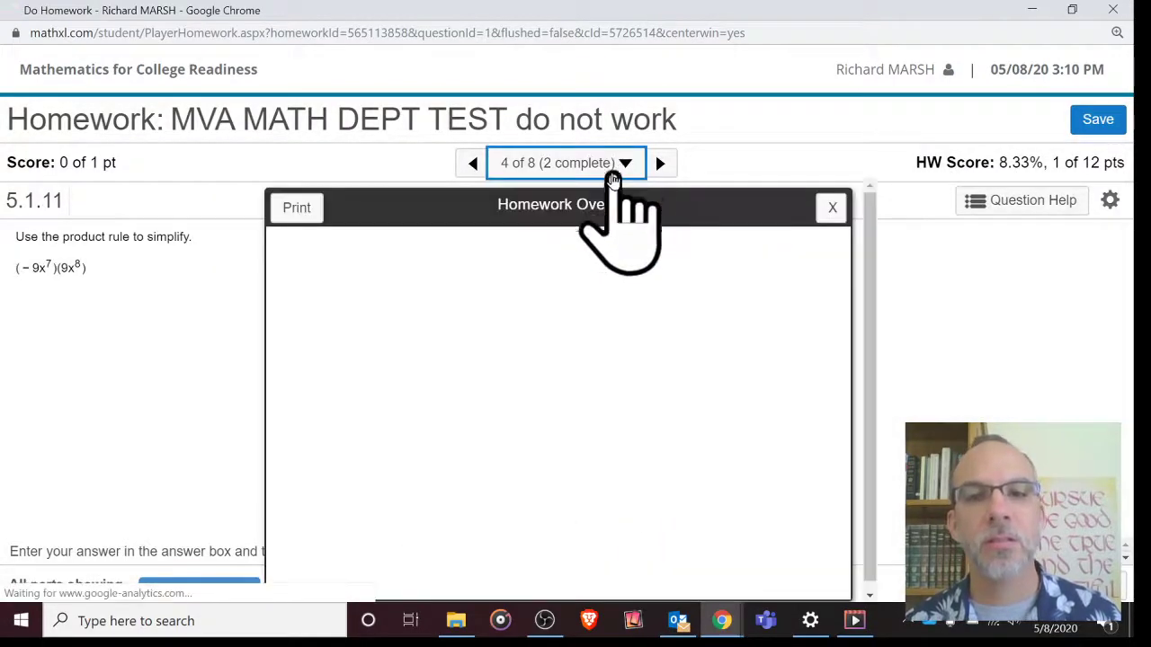
click(346, 454)
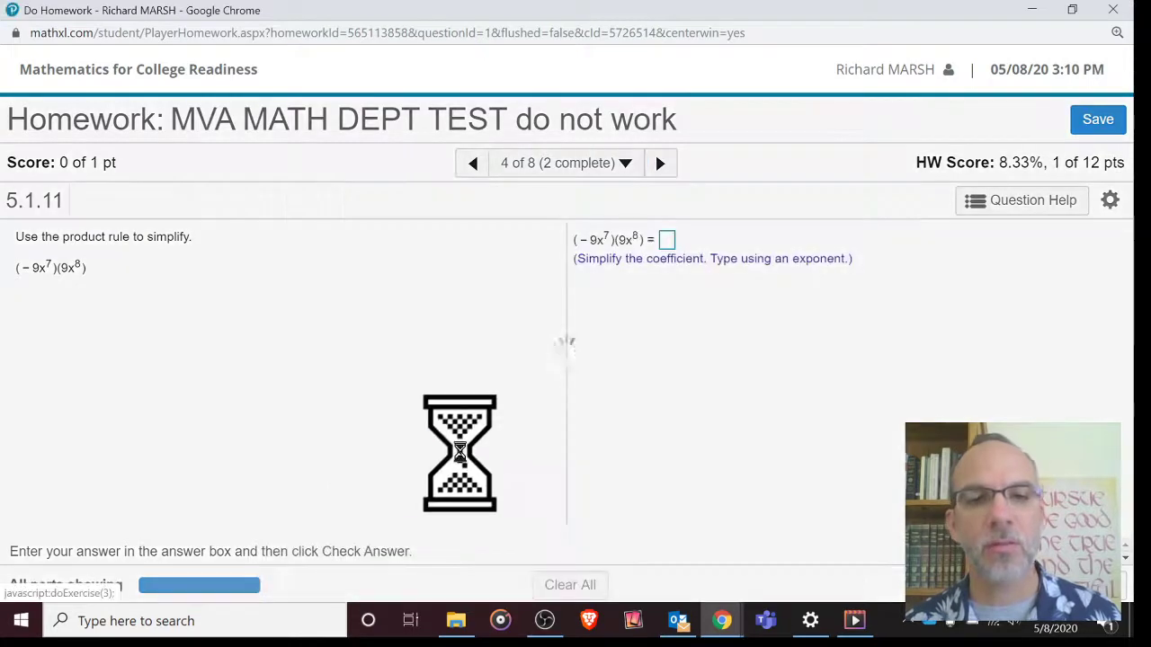
click(576, 176)
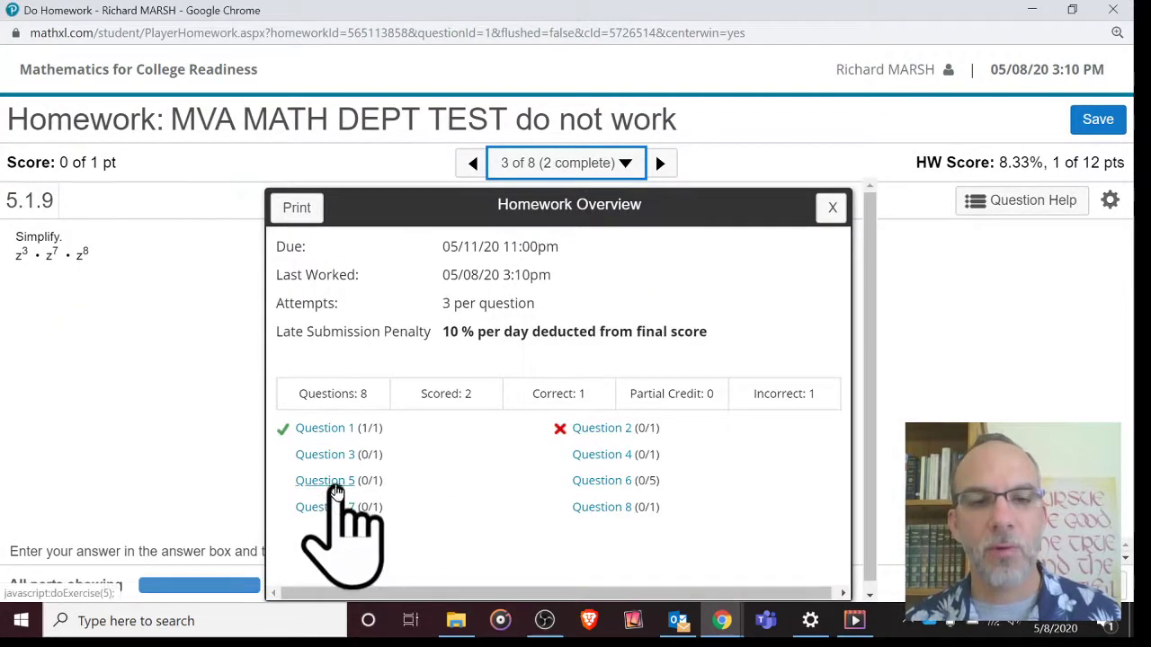
click(336, 485)
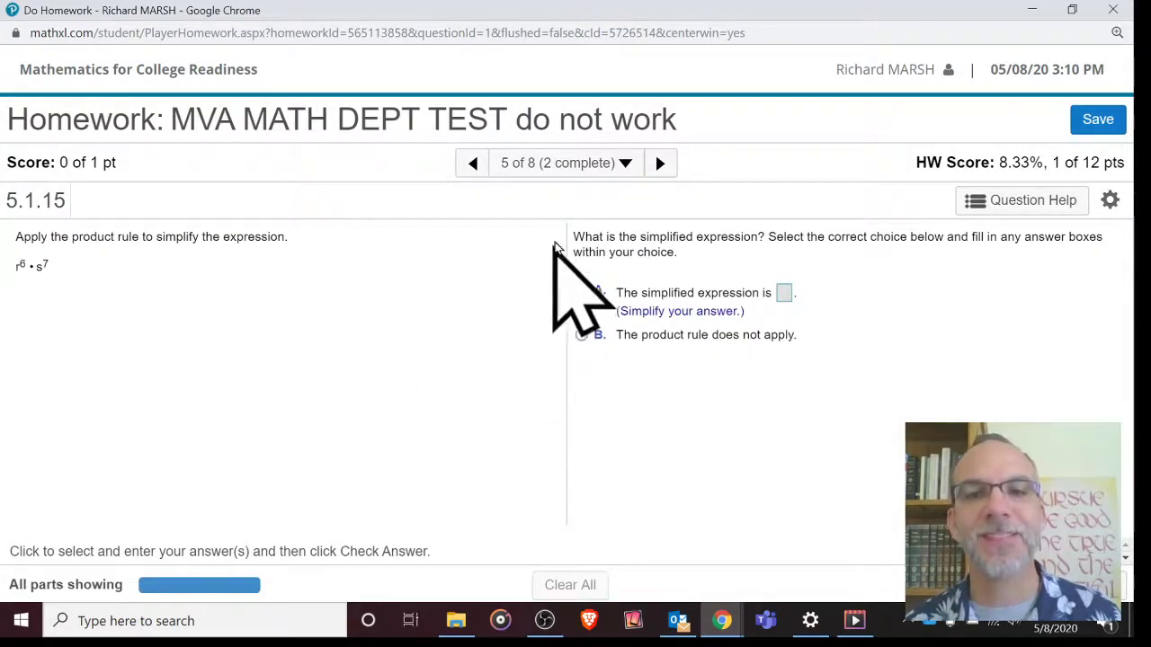
click(589, 166)
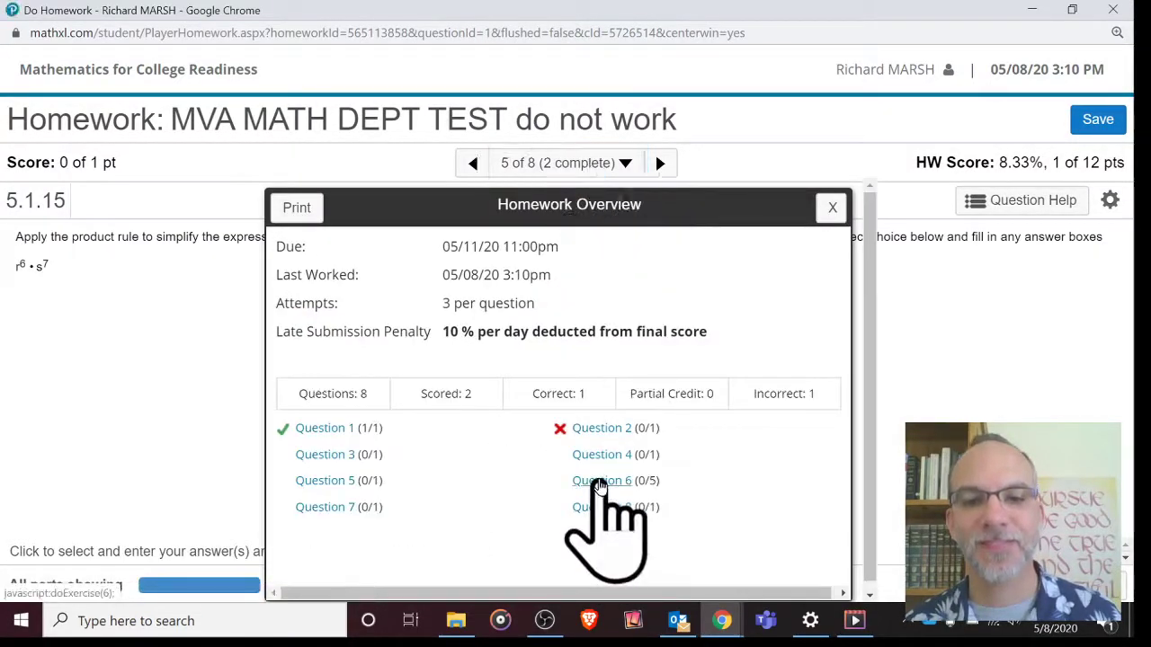
click(601, 481)
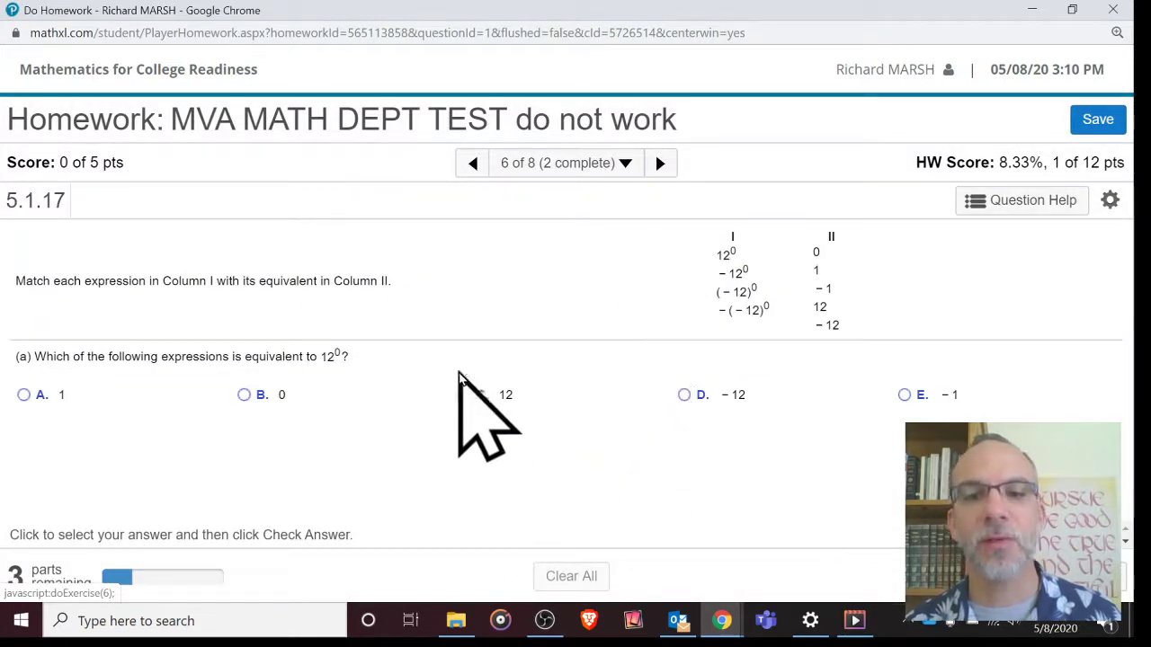
Return to Question 3, submit z^10 as the simplified expression, and dismiss the feedback
click(545, 166)
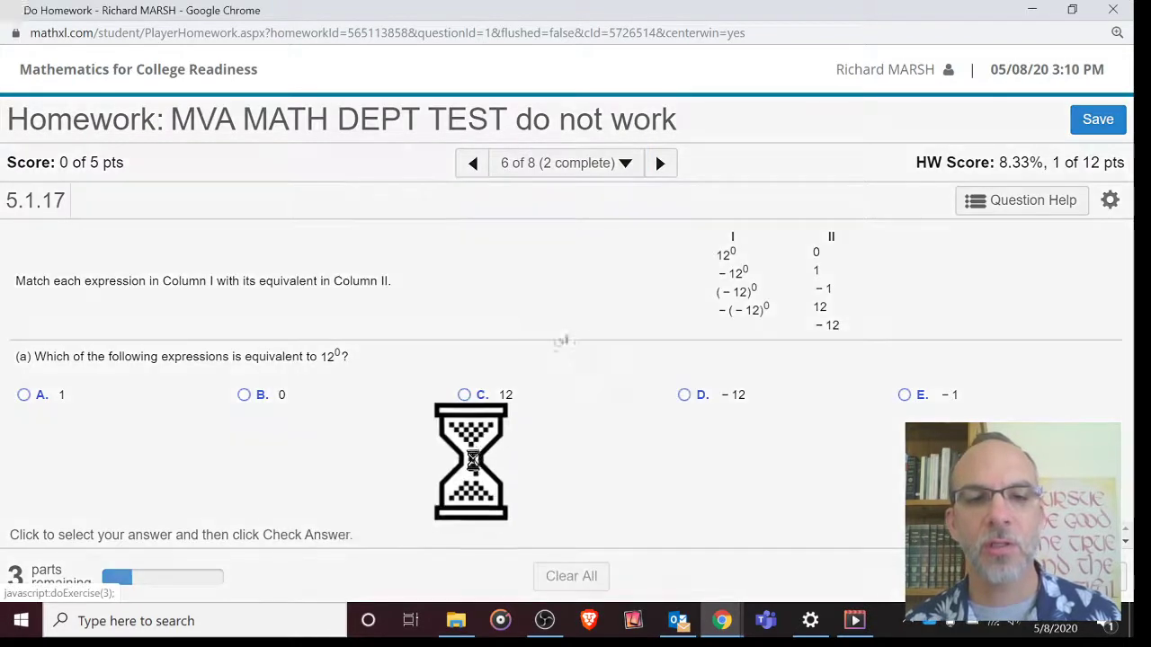
click(319, 455)
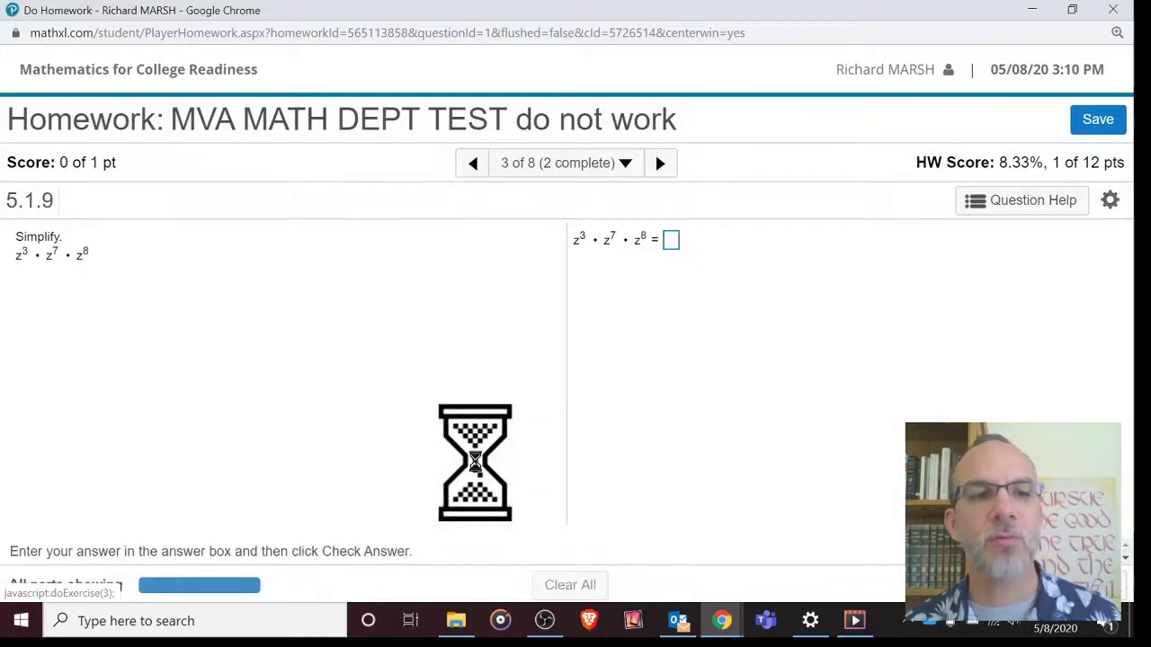
click(673, 242)
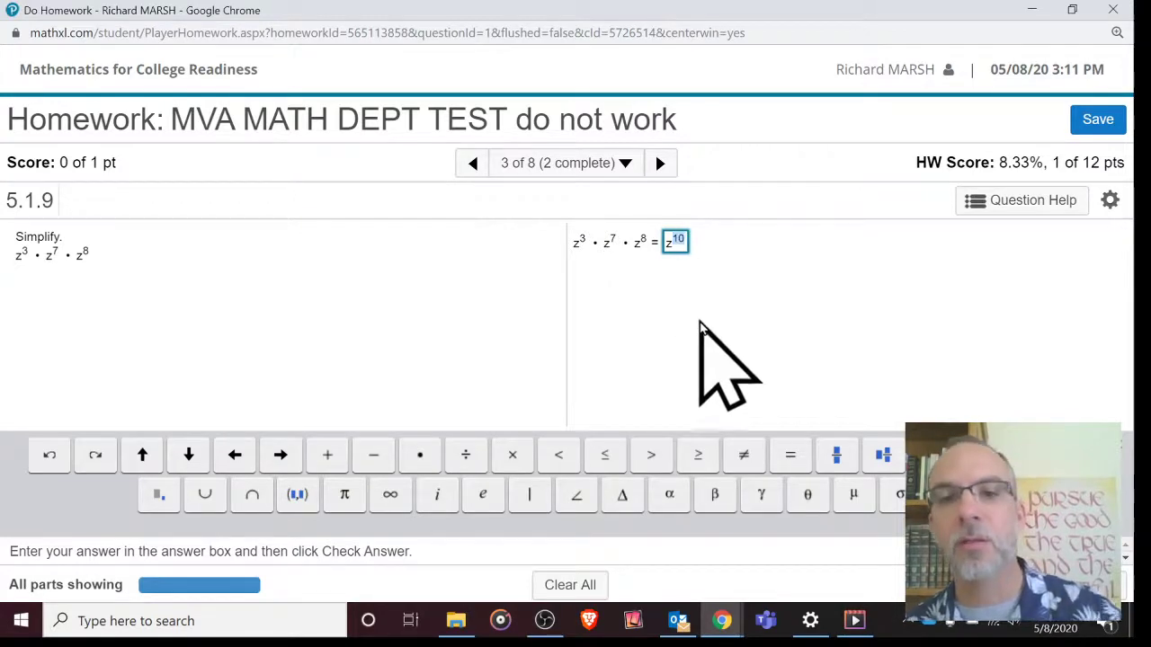
click(757, 314)
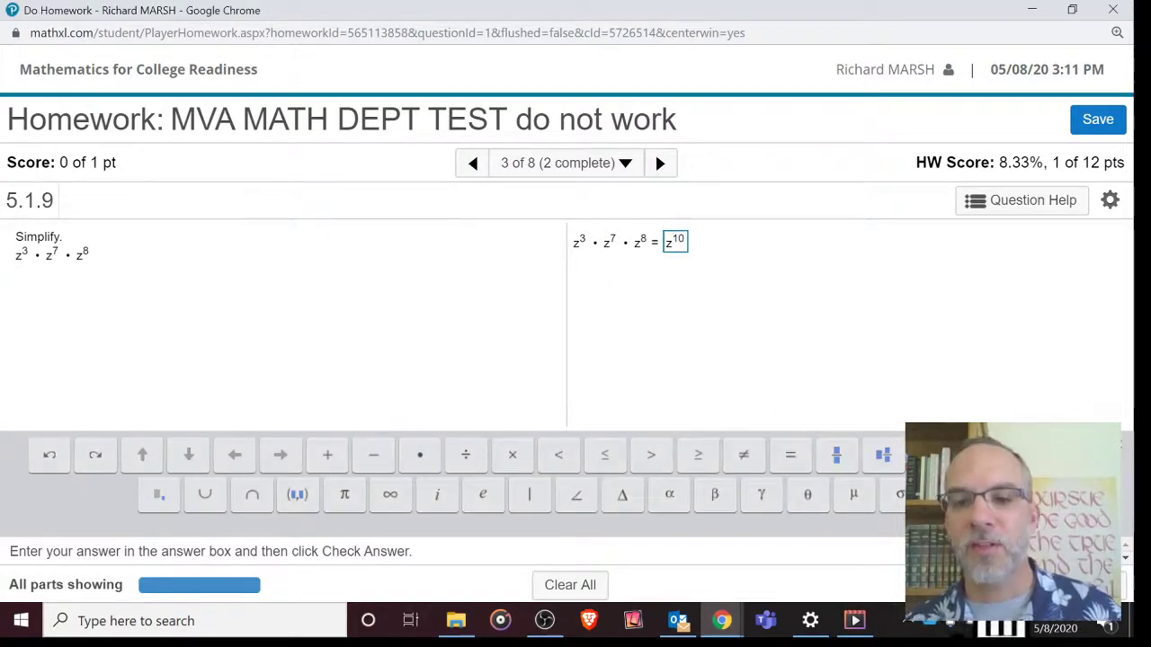
click(1052, 584)
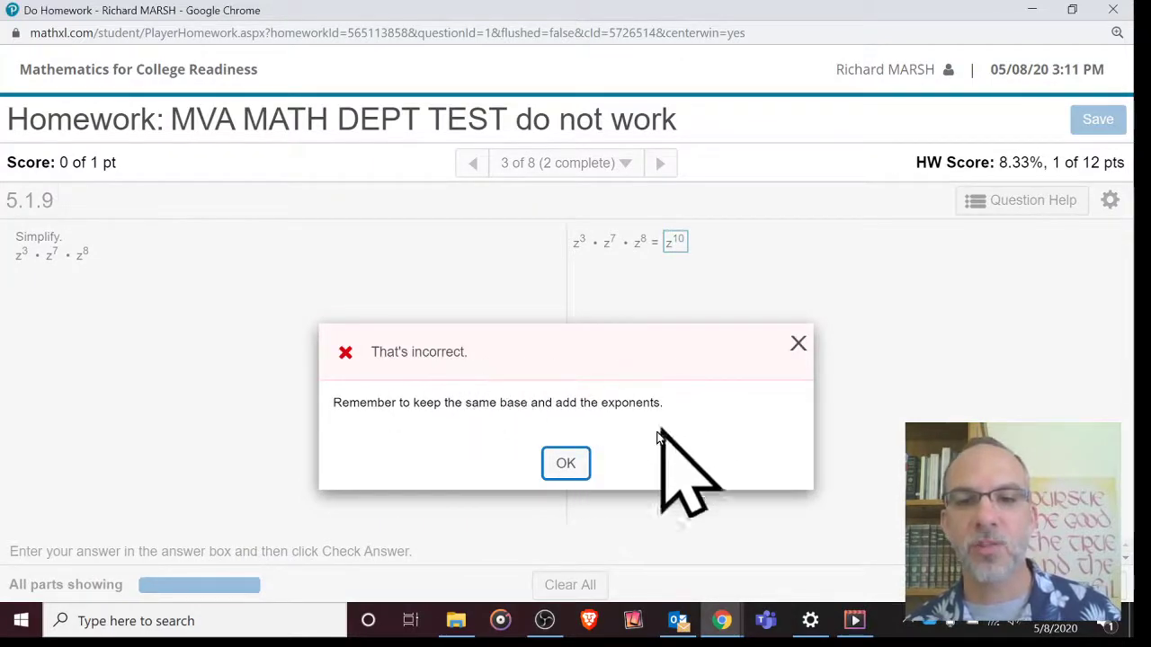
click(563, 461)
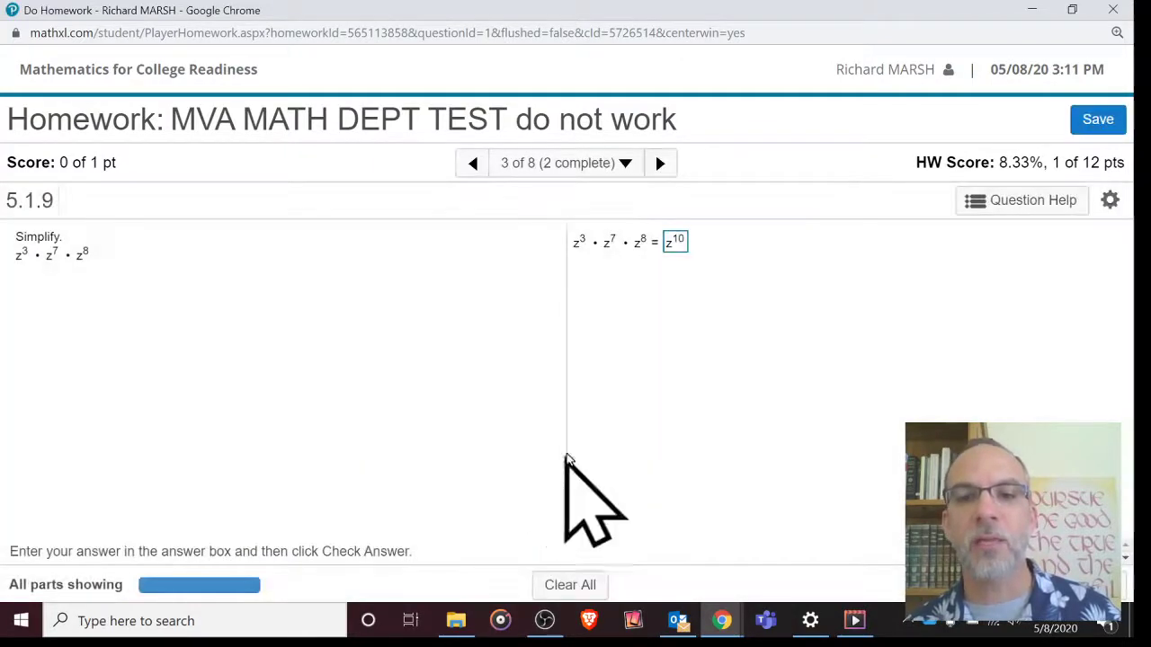
Change the Question 3 answer to z^18, submit it, and continue to Question 4
click(682, 245)
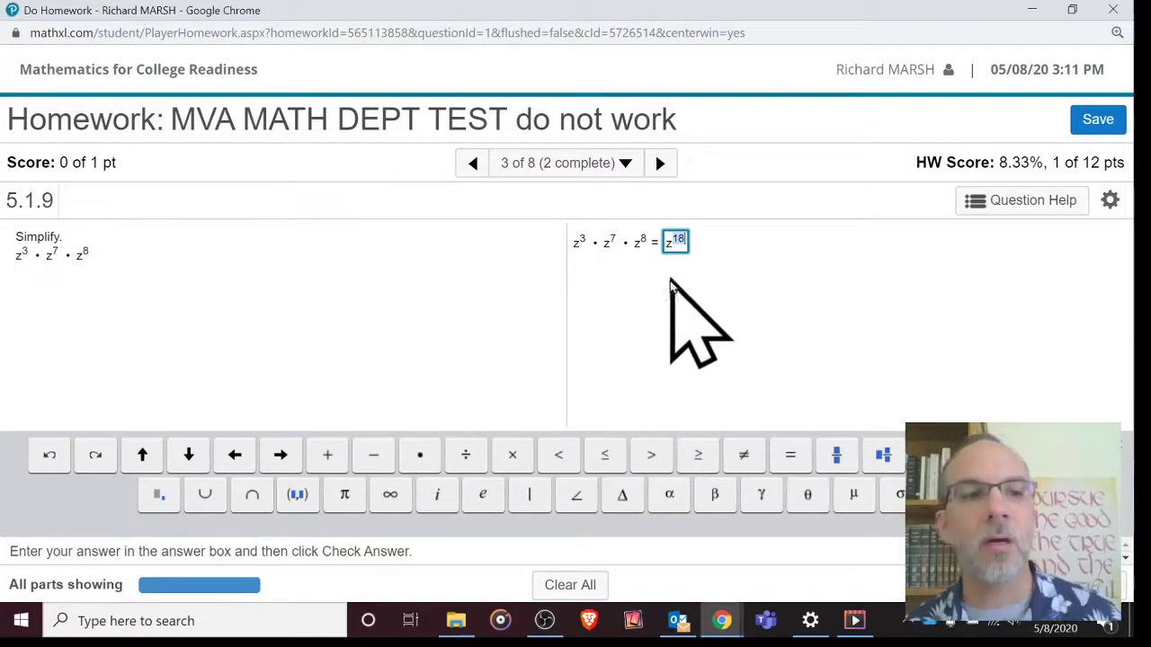
click(1003, 585)
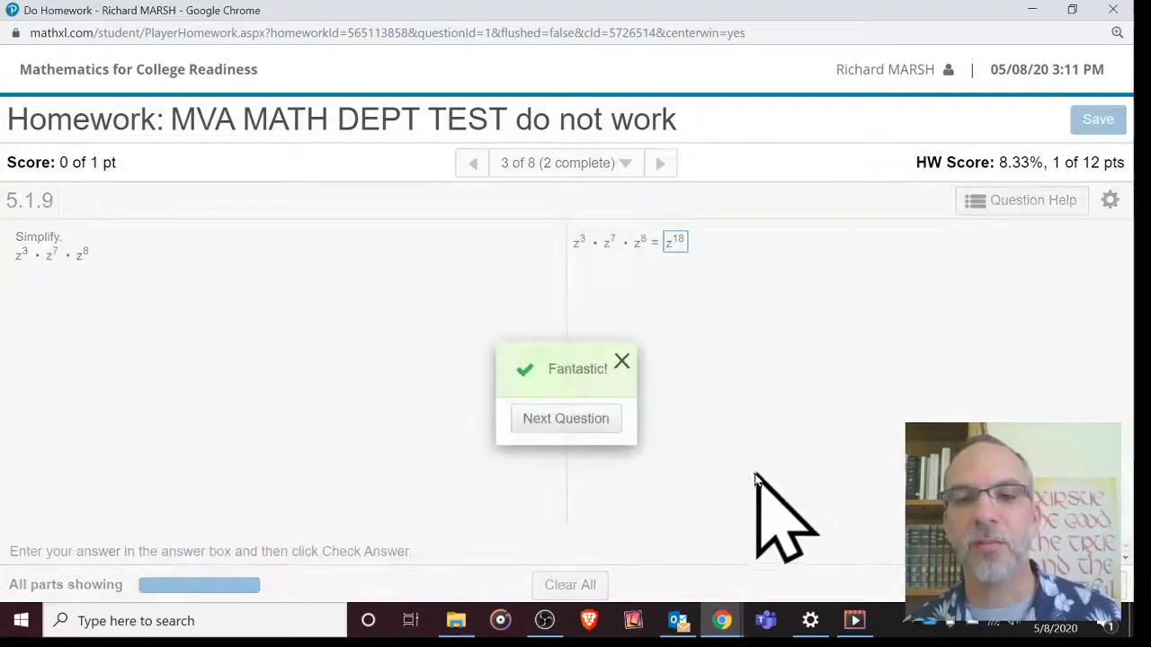
click(576, 427)
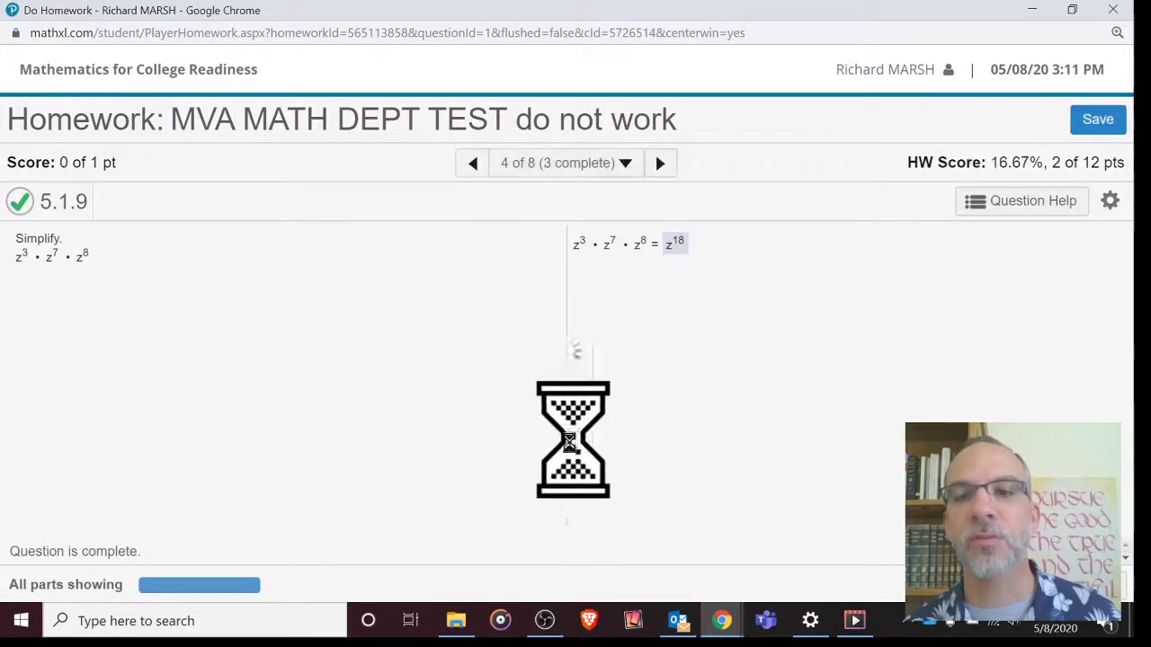